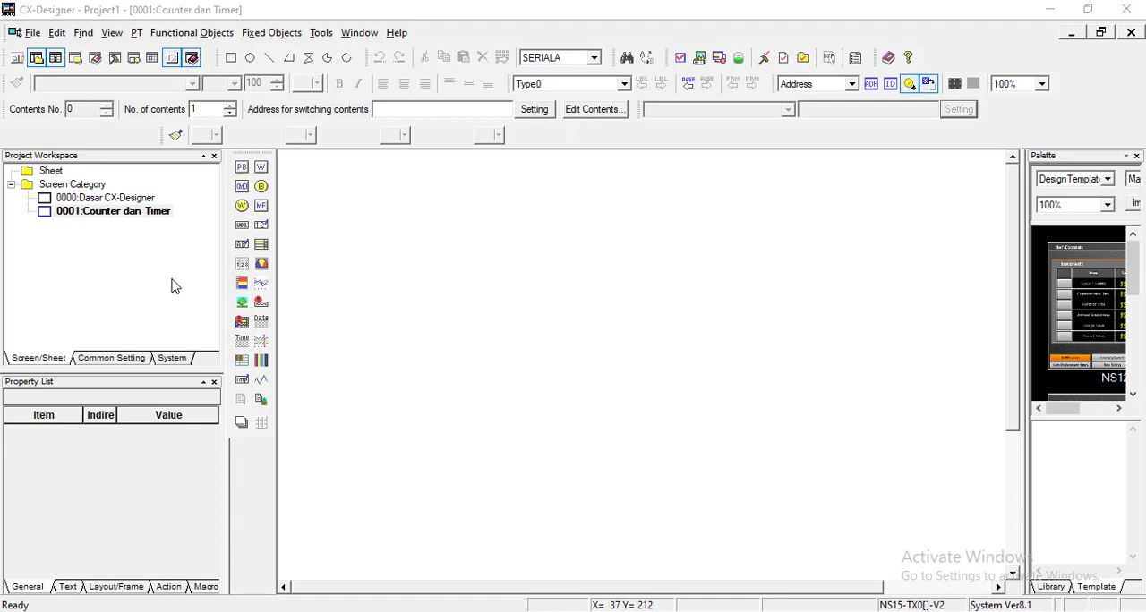
# Step: View the 0000:Dasar CX-Designer screen for reference and return to the 0001:Counter dan Timer screen
pyautogui.doubleClick(130, 199)
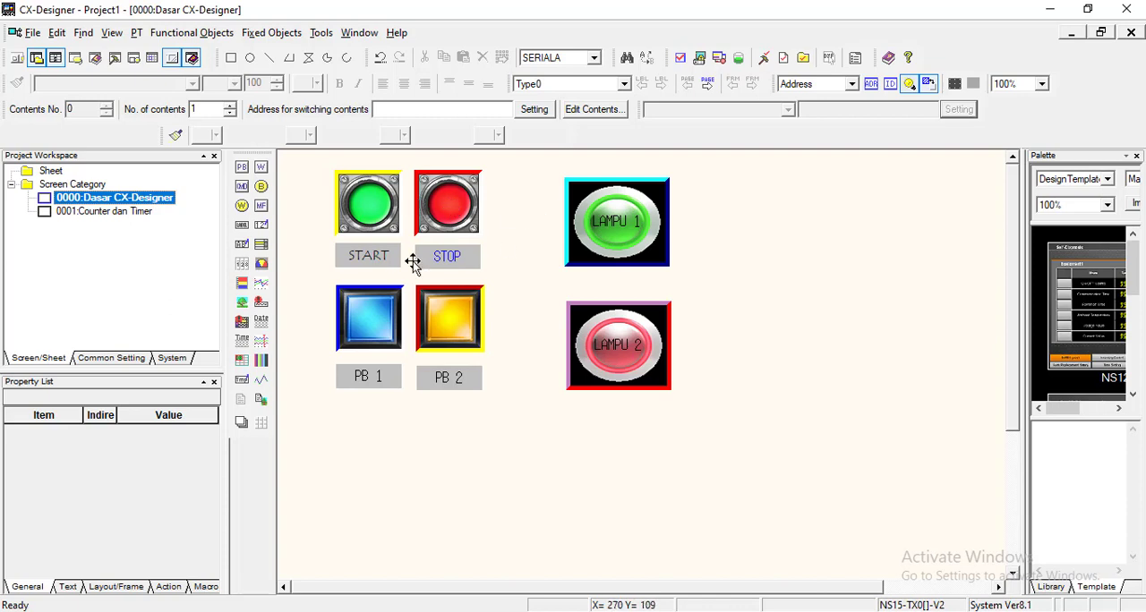
pyautogui.doubleClick(121, 217)
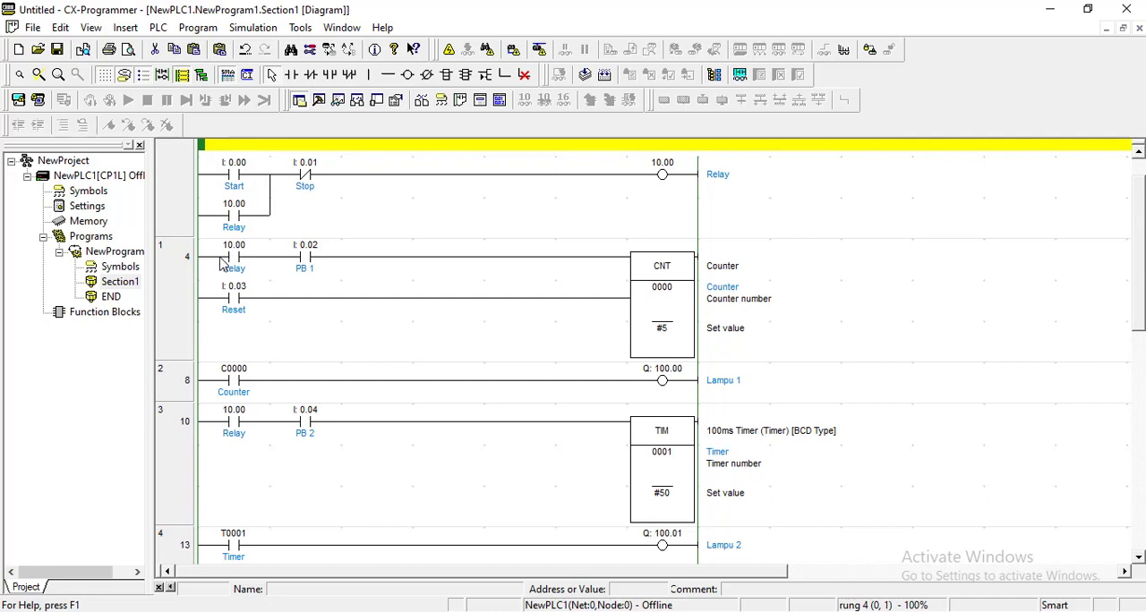
# Step: Switch to CX-Programmer and examine the counter rung's CNT block, its PB 1 and Reset contacts, and the Lampu 1 output
pyautogui.click(658, 269)
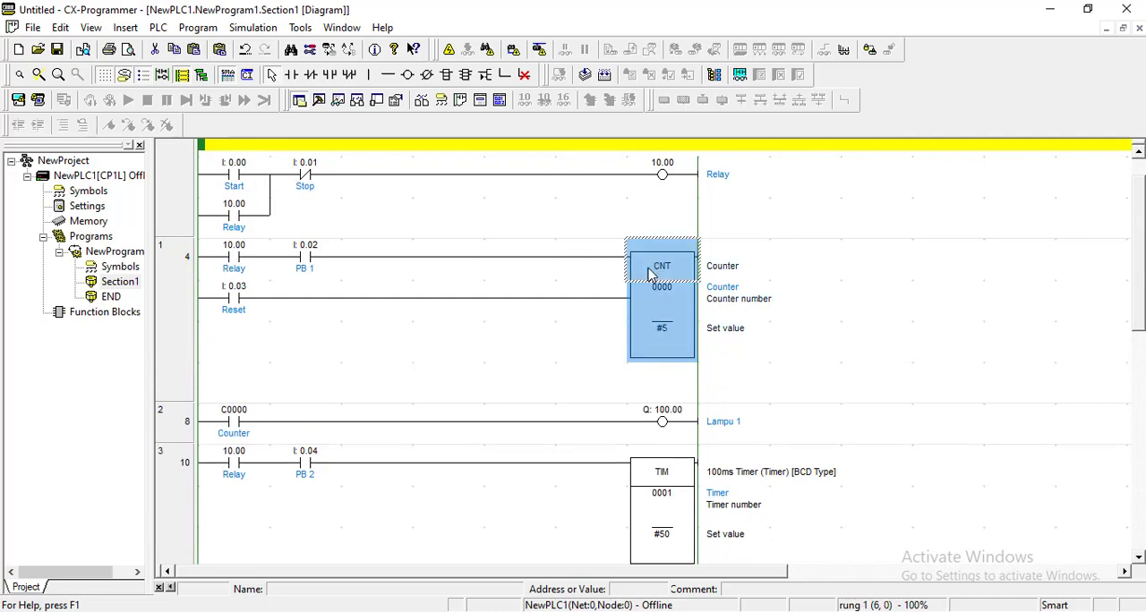
pyautogui.click(309, 267)
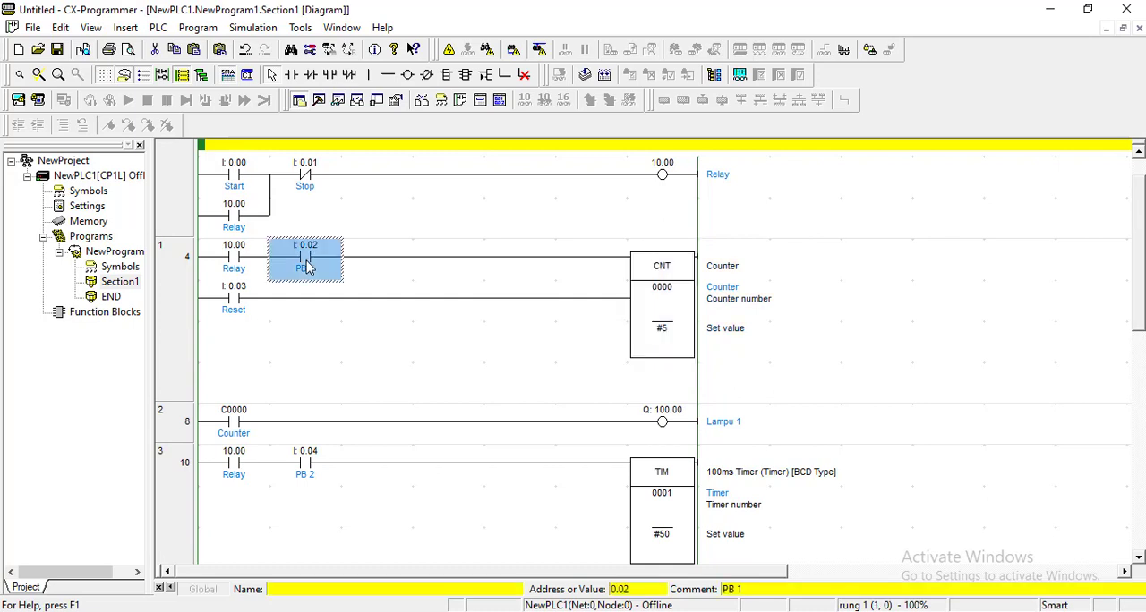
pyautogui.click(239, 311)
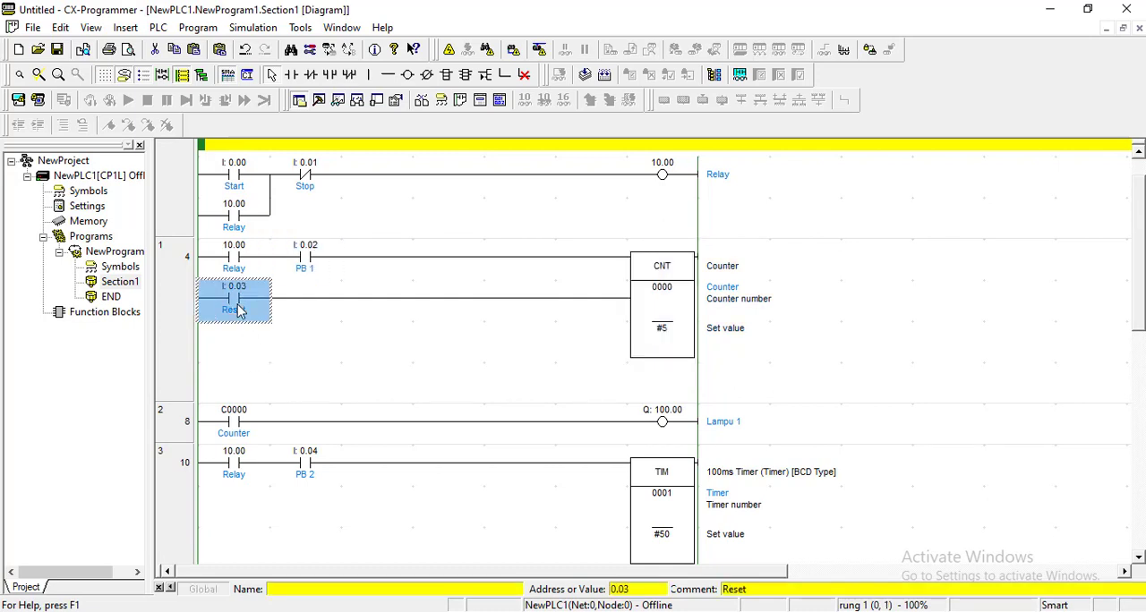
pyautogui.rightClick(229, 347)
pyautogui.click(463, 396)
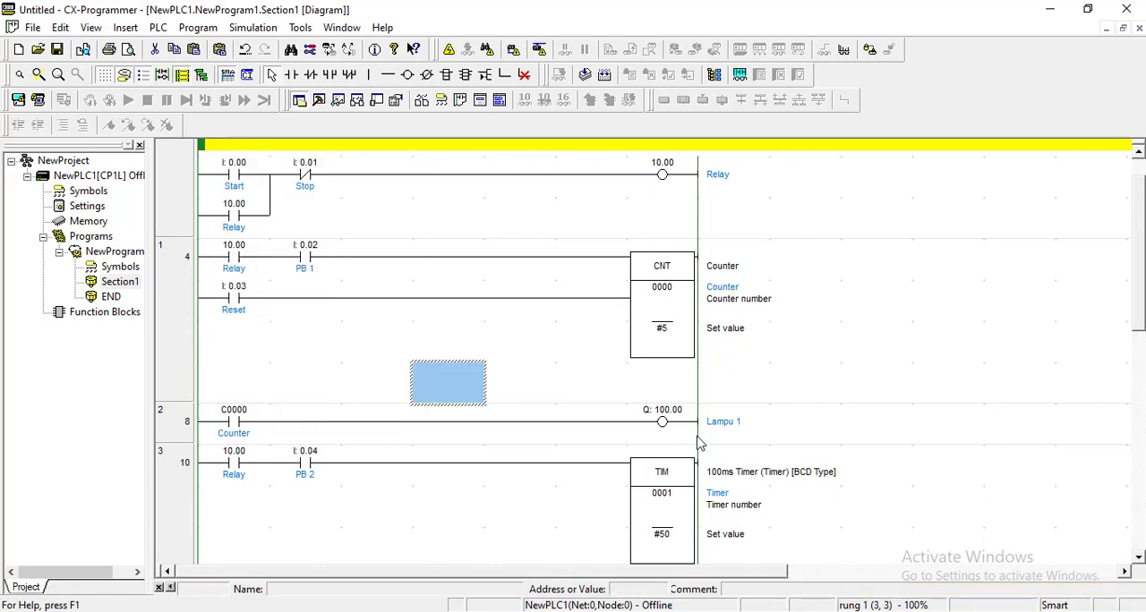
pyautogui.click(670, 420)
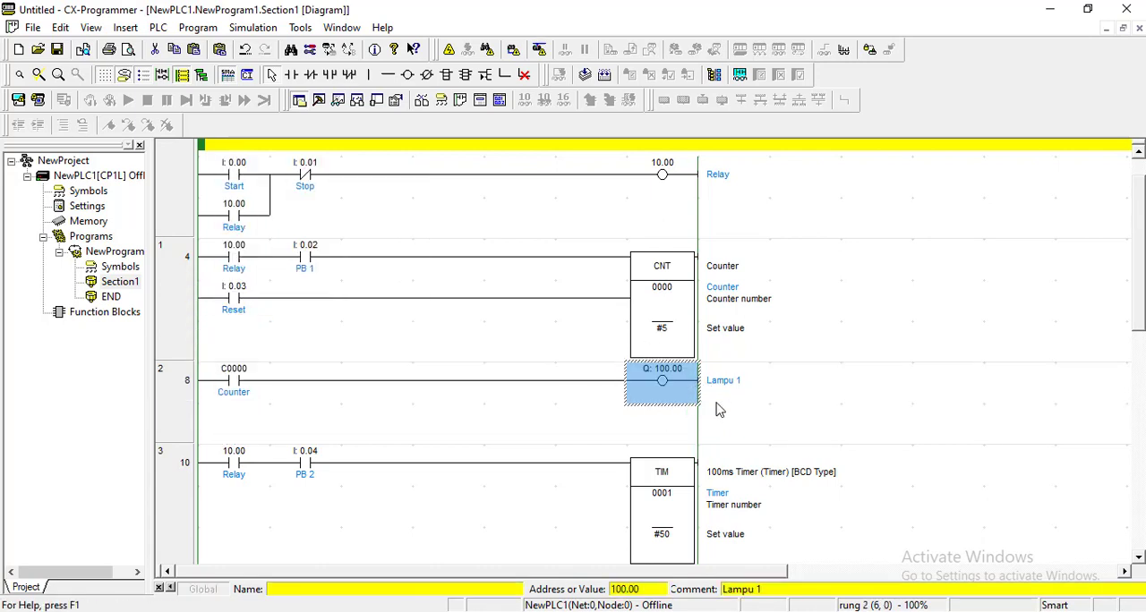
# Step: Examine the timer rung's PB 2 contact and TIM block, and the Lampu 2 output
pyautogui.scroll(-3, 717, 409)
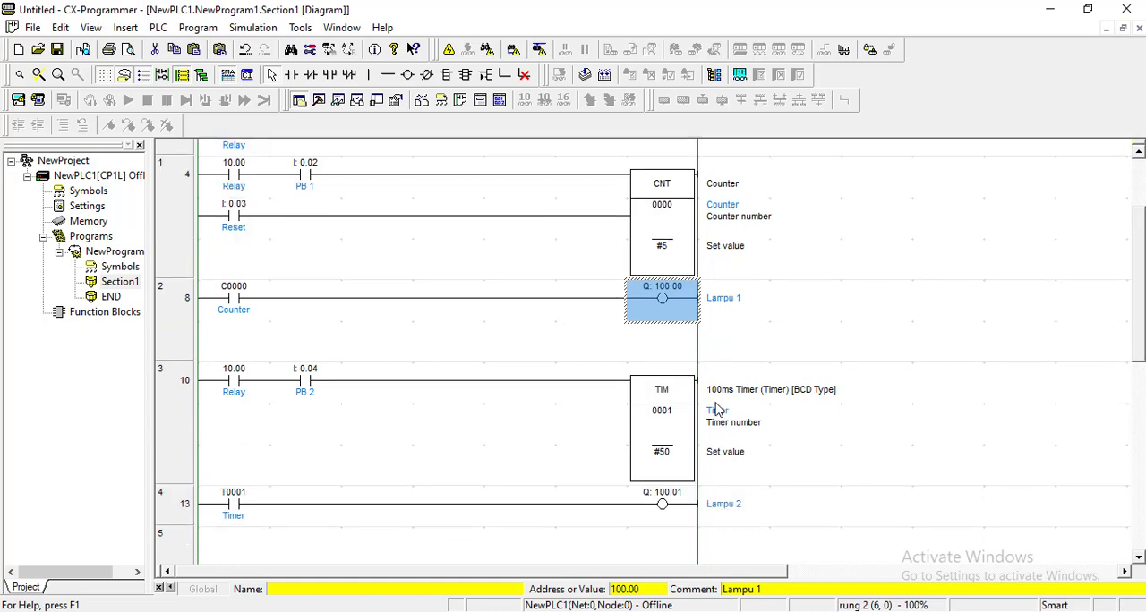
pyautogui.click(306, 345)
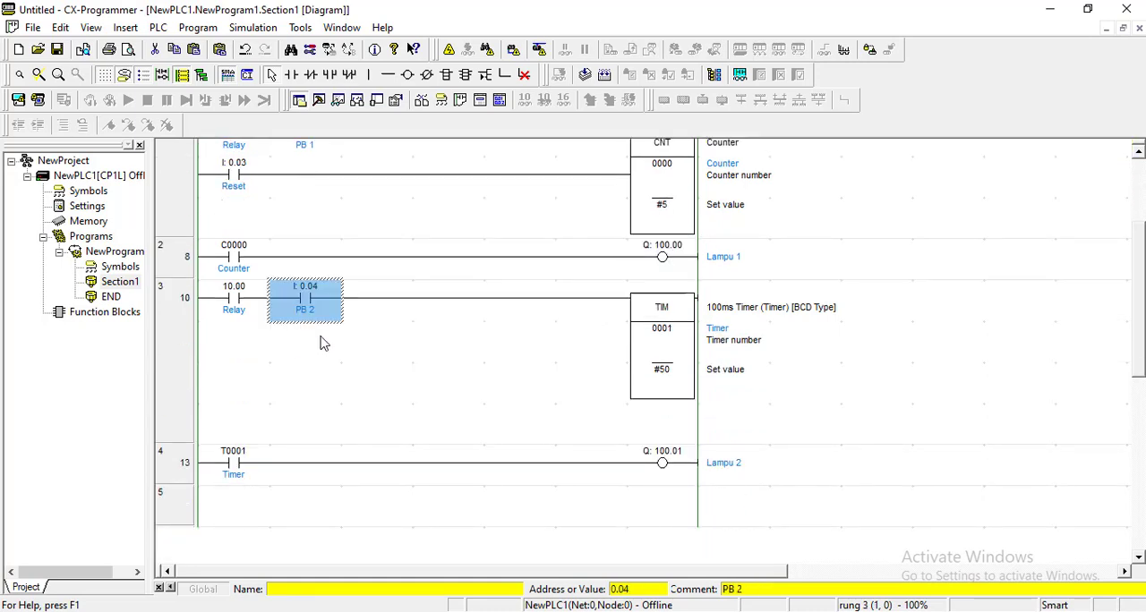
pyautogui.click(675, 348)
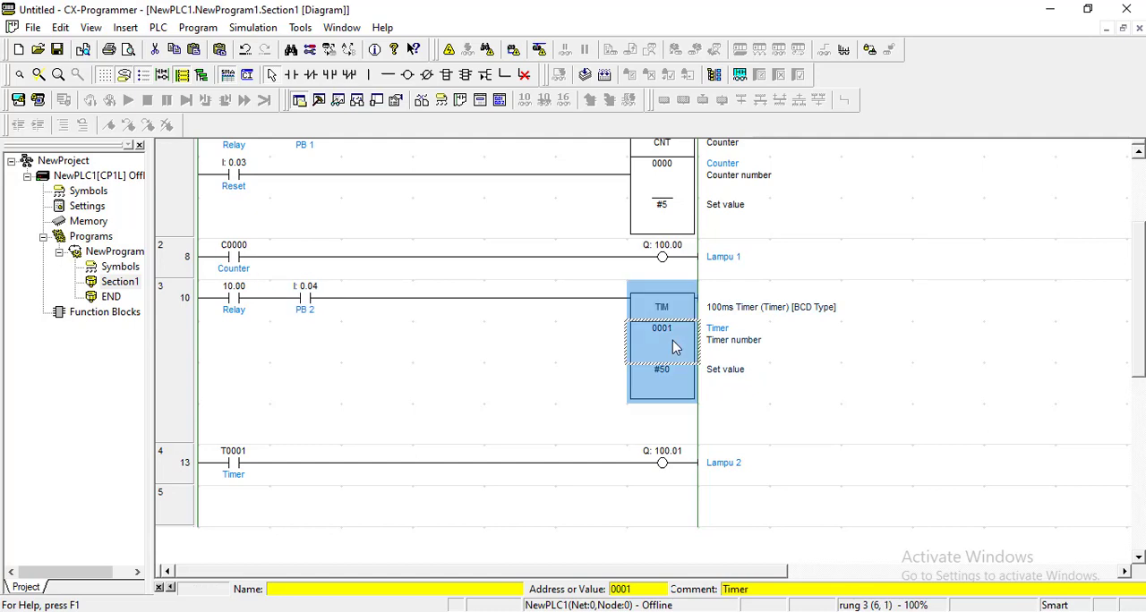
pyautogui.click(661, 463)
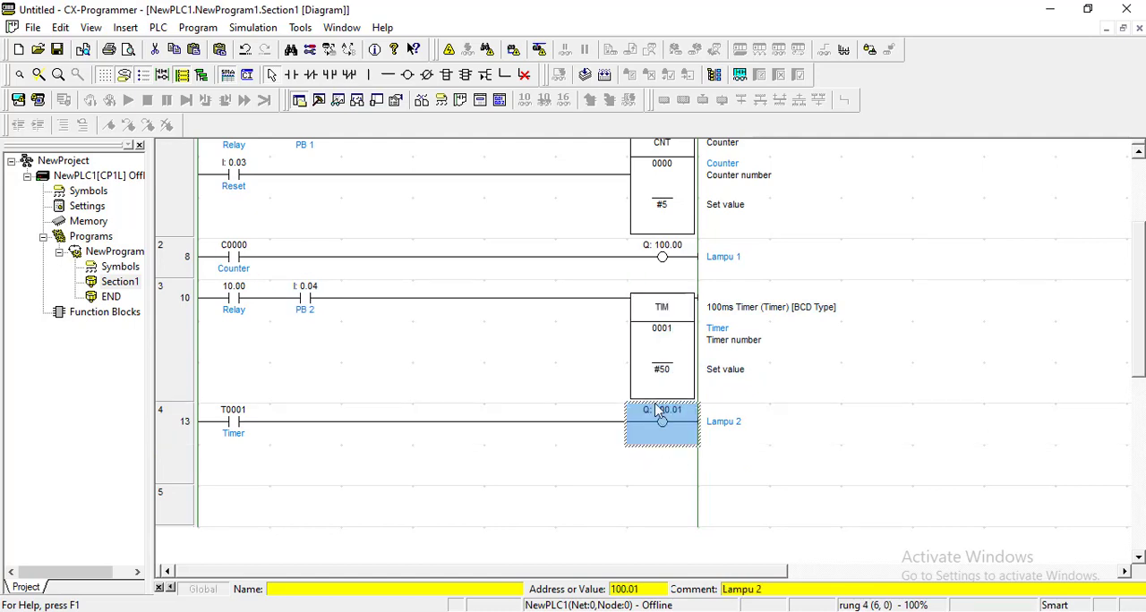
pyautogui.scroll(3, 647, 394)
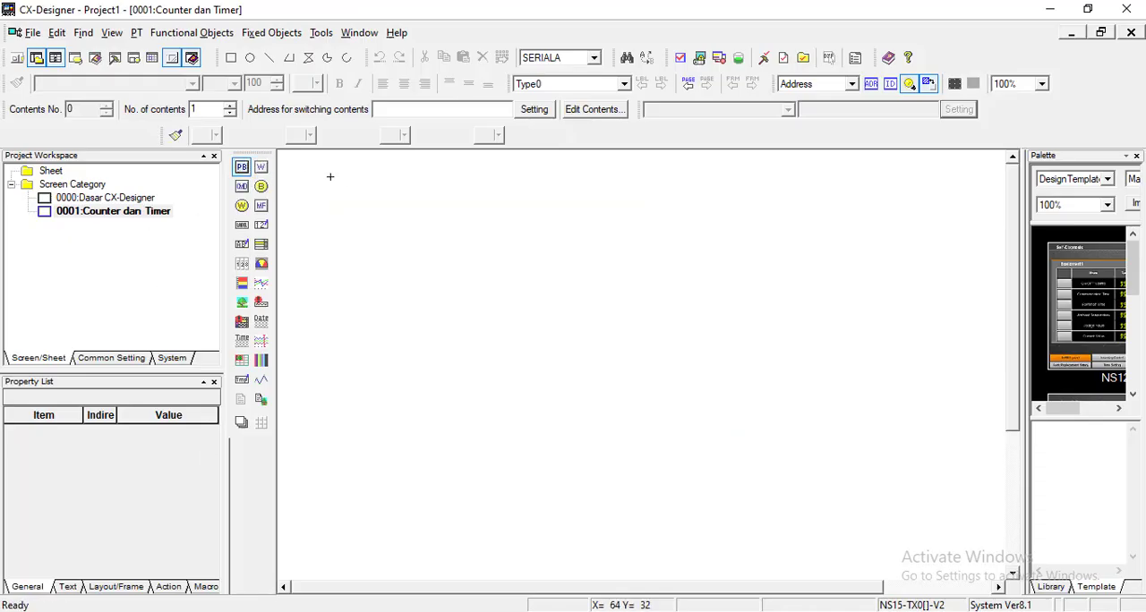
# Step: Draw an ON/OFF button near the upper-left of the Counter dan Timer screen and place a copy beside it
pyautogui.moveTo(331, 176)
pyautogui.mouseDown()
pyautogui.moveTo(397, 238)
pyautogui.moveTo(409, 223)
pyautogui.moveTo(452, 215)
pyautogui.mouseUp()
pyautogui.hotkey('ctrl', 'c')
pyautogui.hotkey('ctrl', 'v')
pyautogui.click(468, 299)
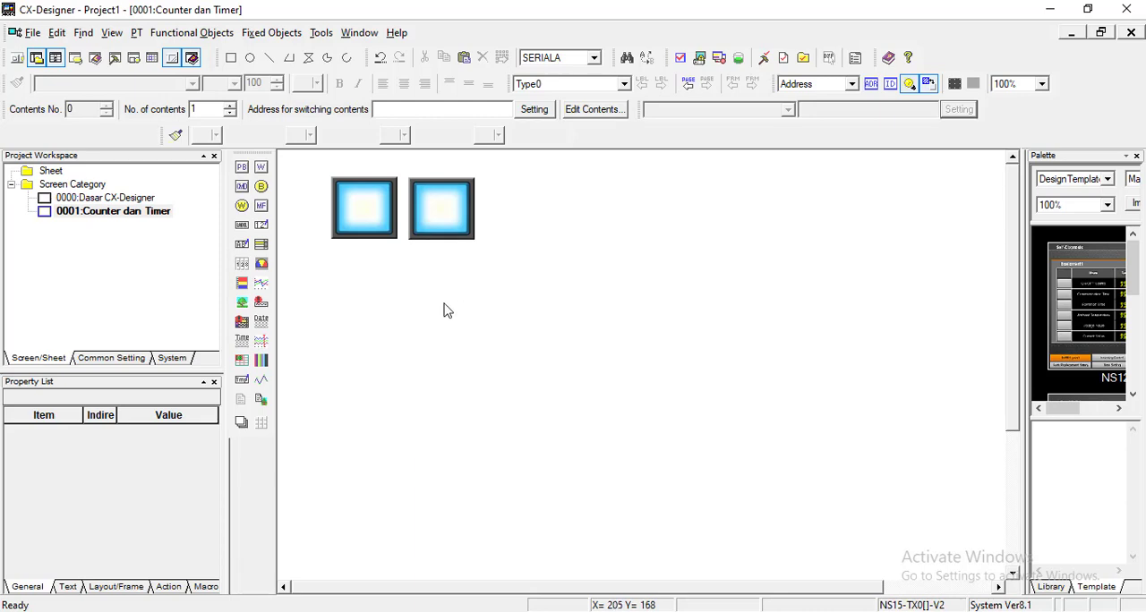
# Step: Switch to CX-Programmer and check the PB 1 and Reset contacts of the counter rung
pyautogui.click(268, 610)
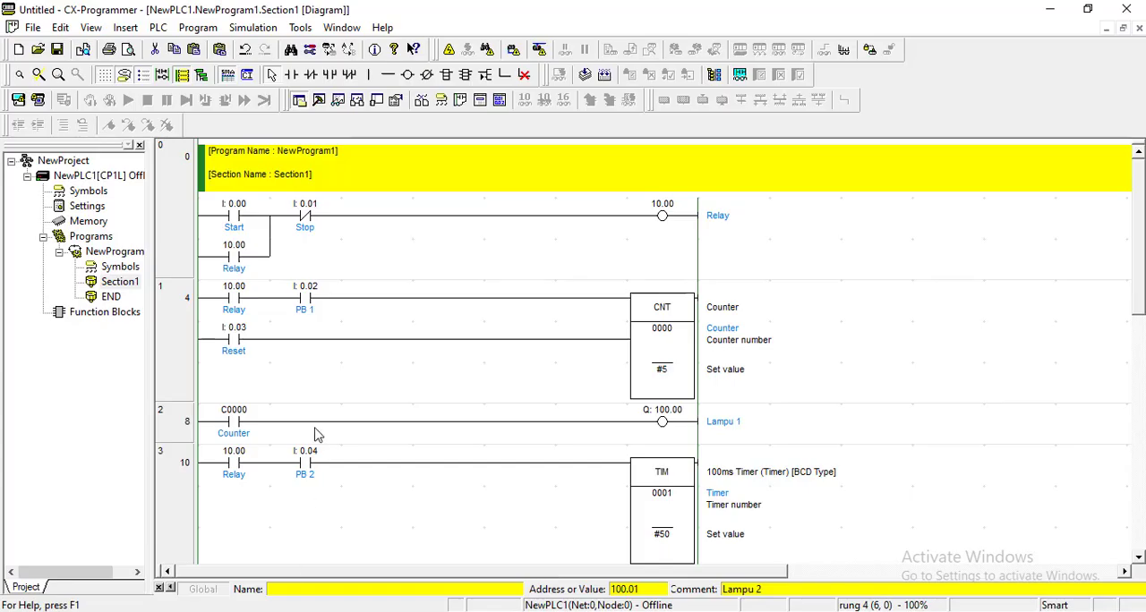
pyautogui.click(305, 302)
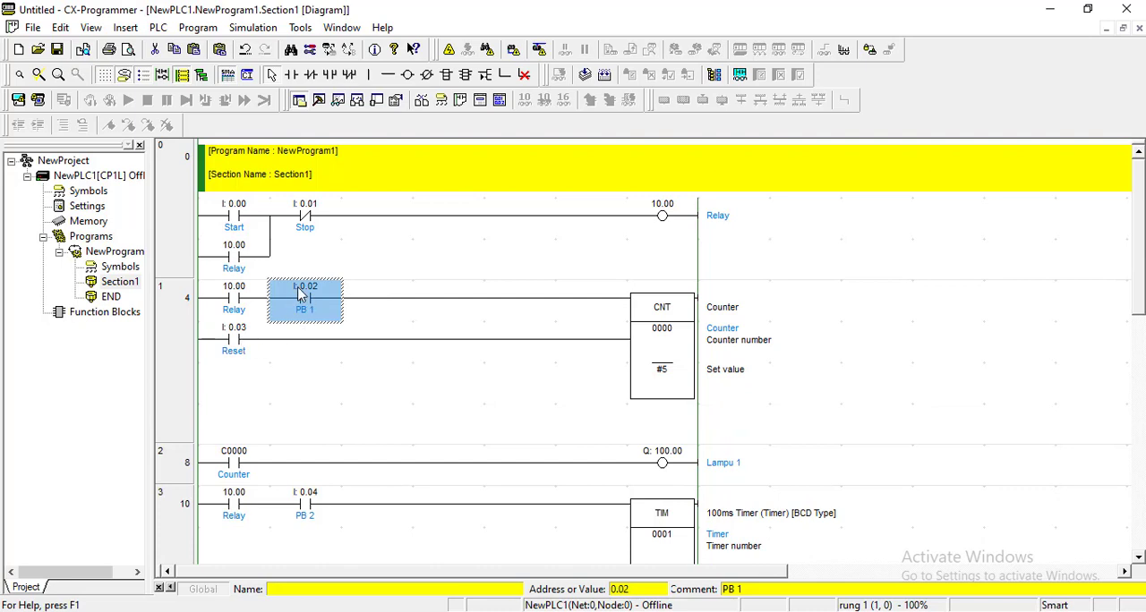
pyautogui.click(242, 336)
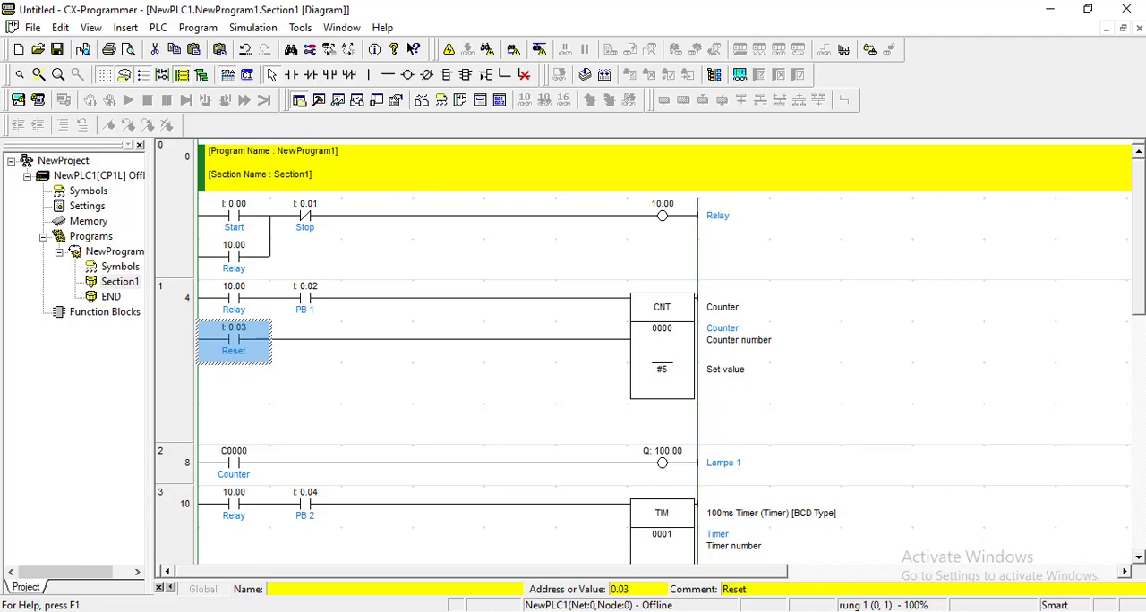
# Step: Switch to CX-Designer and paste two copies of the first button, aligned as a second row below the existing pair
pyautogui.hotkey('alt', 'Tab')
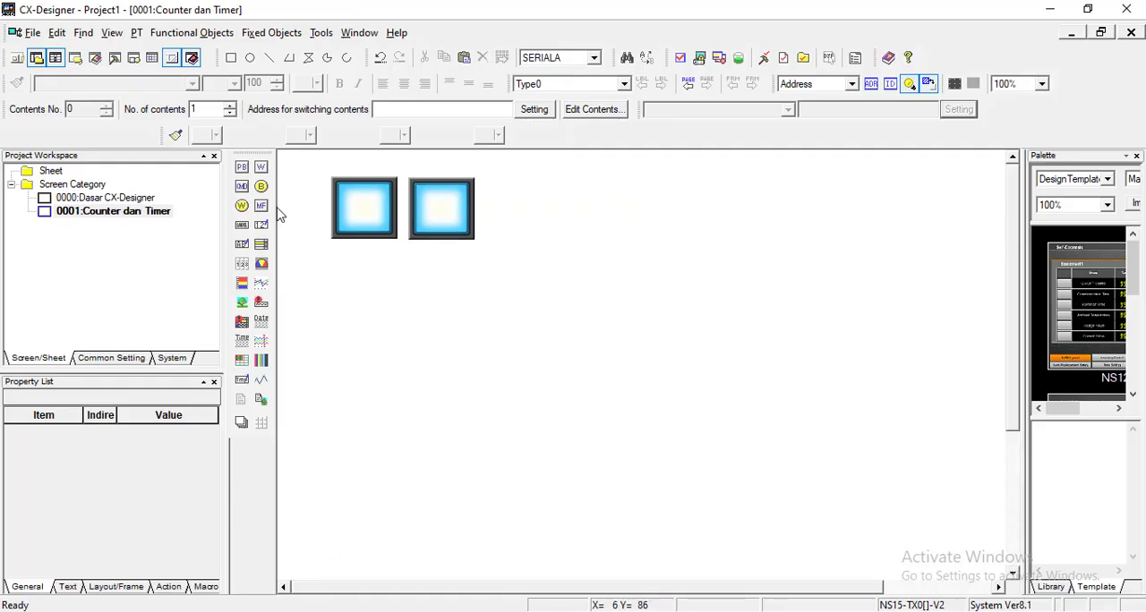
pyautogui.click(244, 168)
pyautogui.click(369, 206)
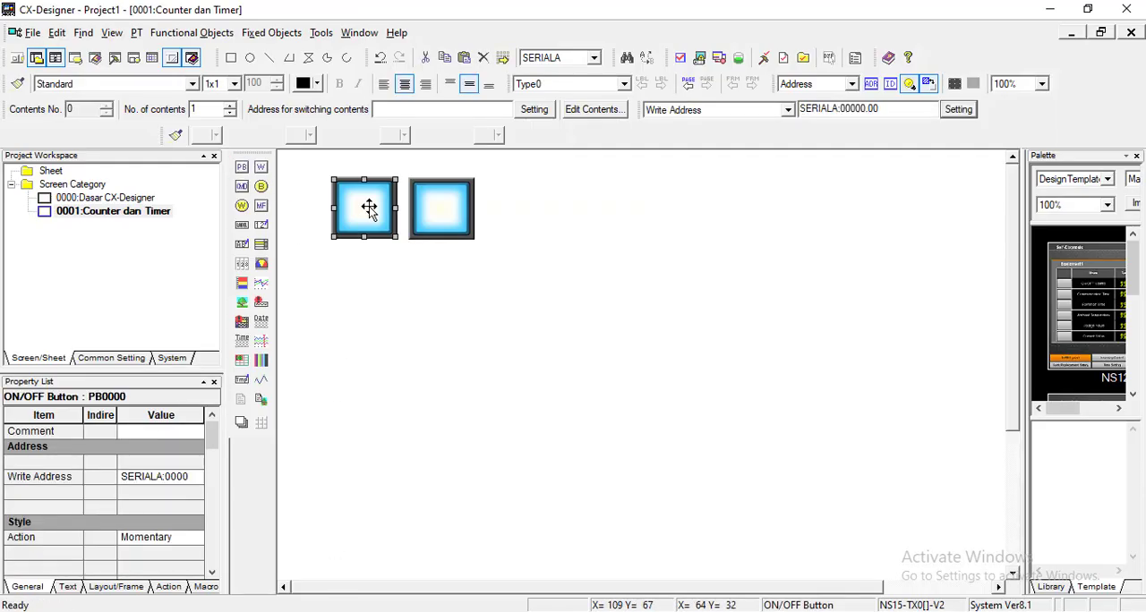
pyautogui.hotkey('ctrl', 'c')
pyautogui.hotkey('ctrl', 'v')
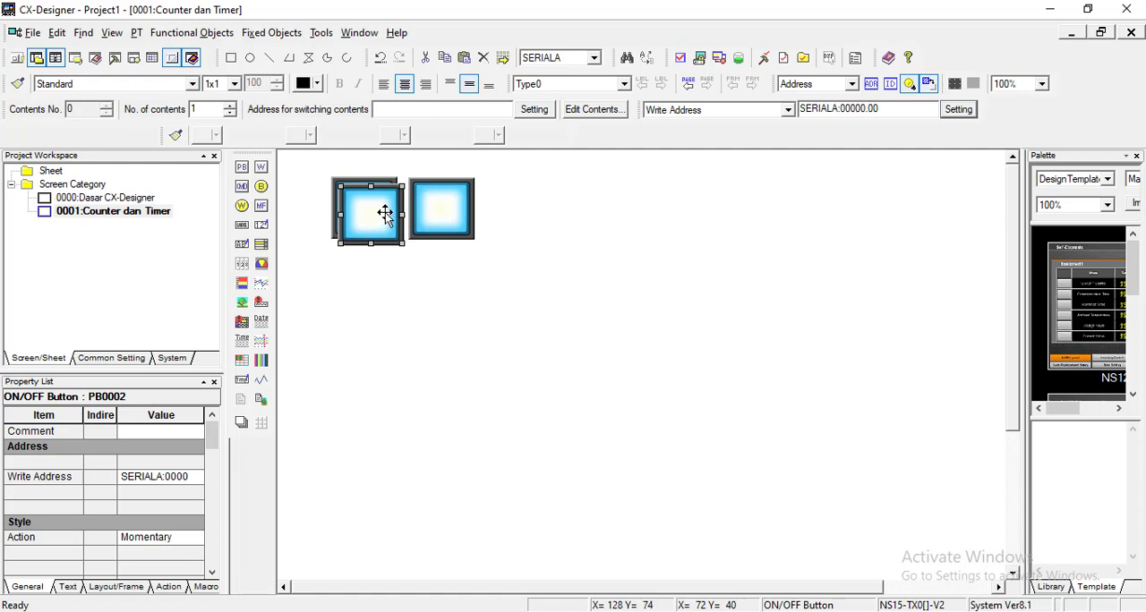
pyautogui.moveTo(380, 240); pyautogui.dragTo(458, 293)
pyautogui.hotkey('ctrl', 'v')
pyautogui.click(582, 343)
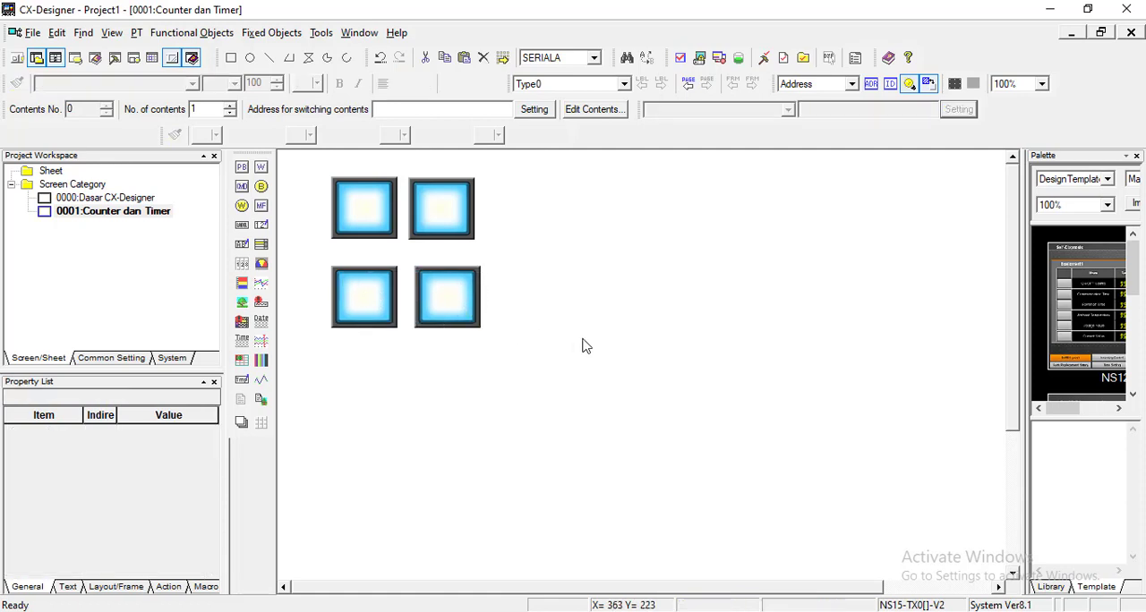
pyautogui.click(455, 306)
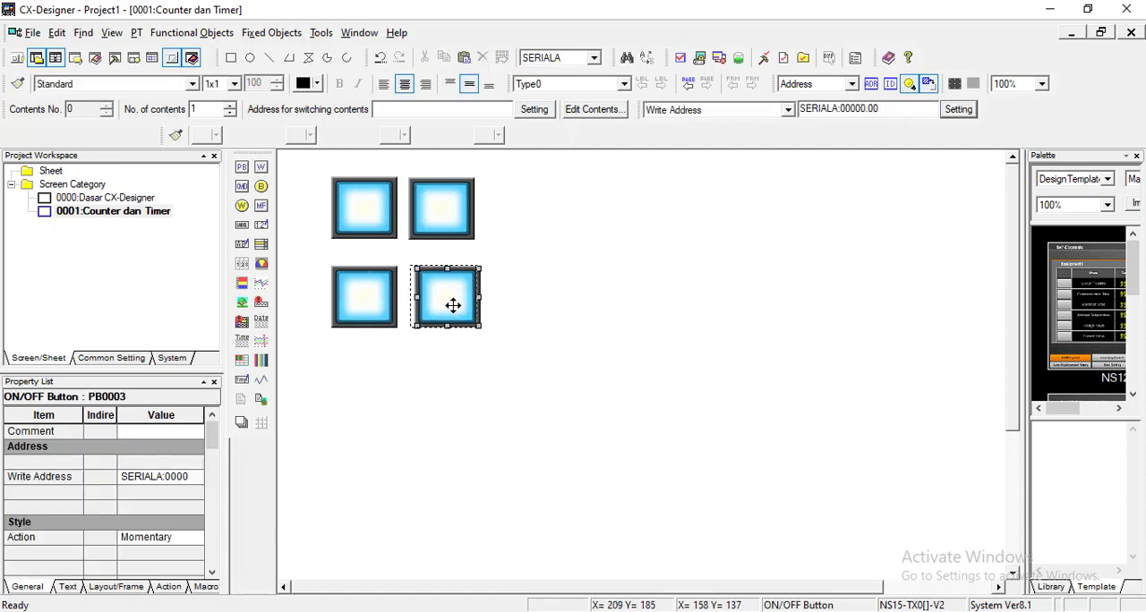
pyautogui.click(561, 340)
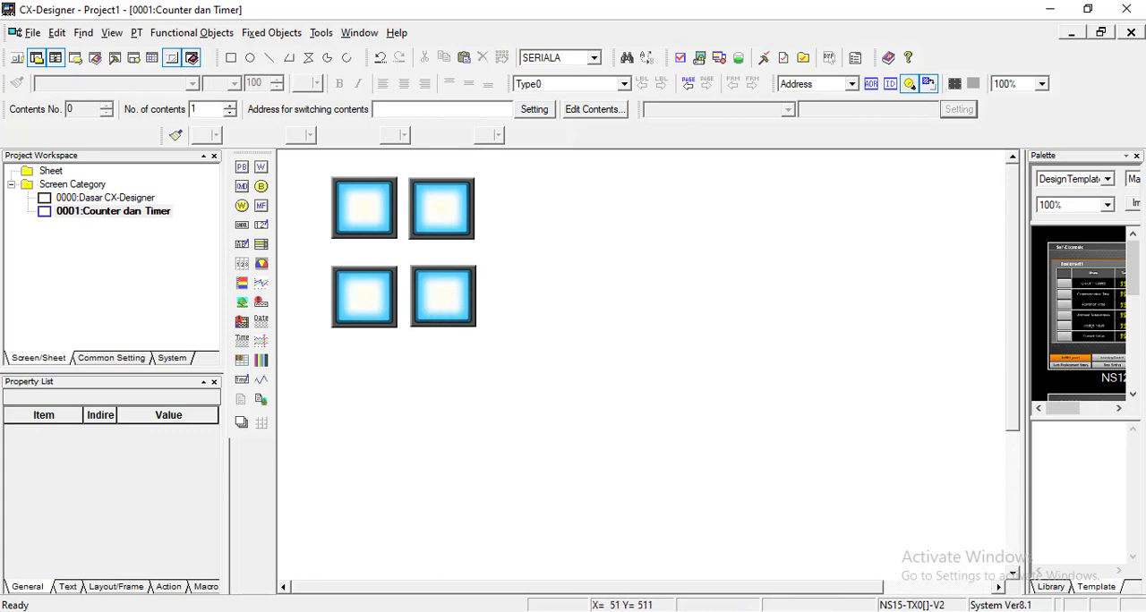
# Step: Switch to CX-Programmer and check the PB 2 contact of the timer rung
pyautogui.click(333, 611)
pyautogui.scroll(-2, 357, 492)
pyautogui.click(303, 426)
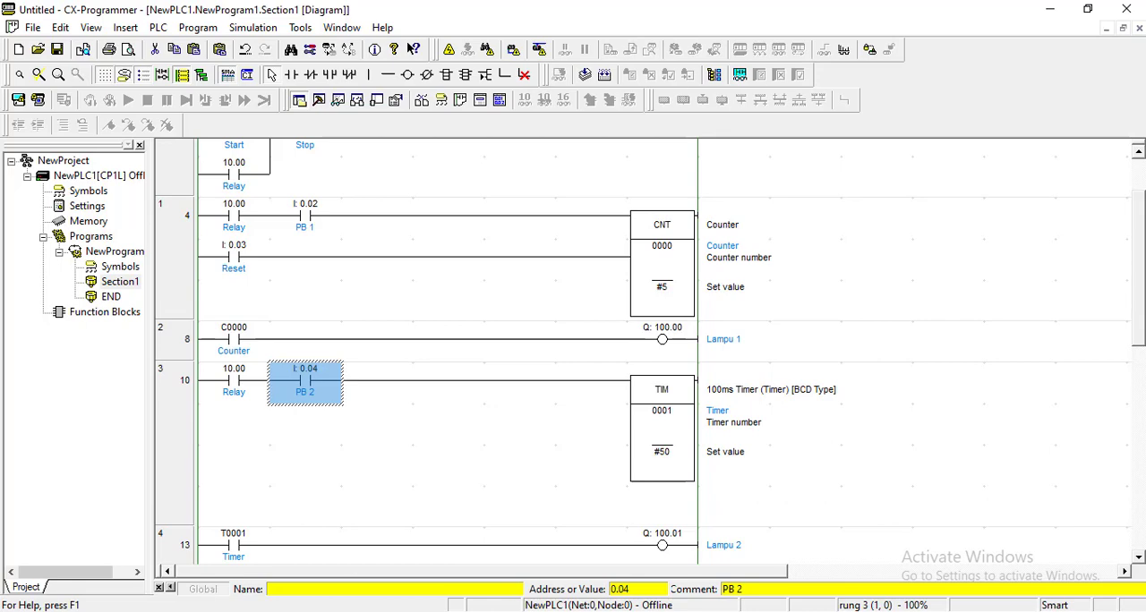
# Step: Switch to CX-Designer, copy the second row's first button to start a third row, and display the buttons in their OFF state
pyautogui.click(309, 611)
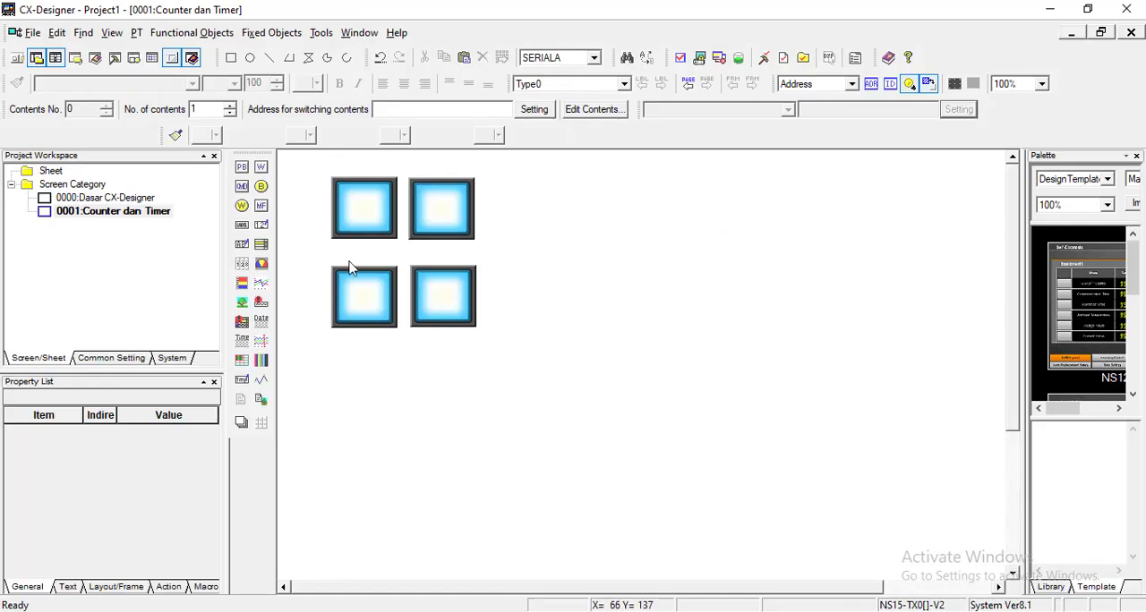
pyautogui.click(379, 314)
pyautogui.hotkey('ctrl', 'c')
pyautogui.hotkey('ctrl', 'v')
pyautogui.moveTo(380, 323); pyautogui.dragTo(379, 394)
pyautogui.click(490, 410)
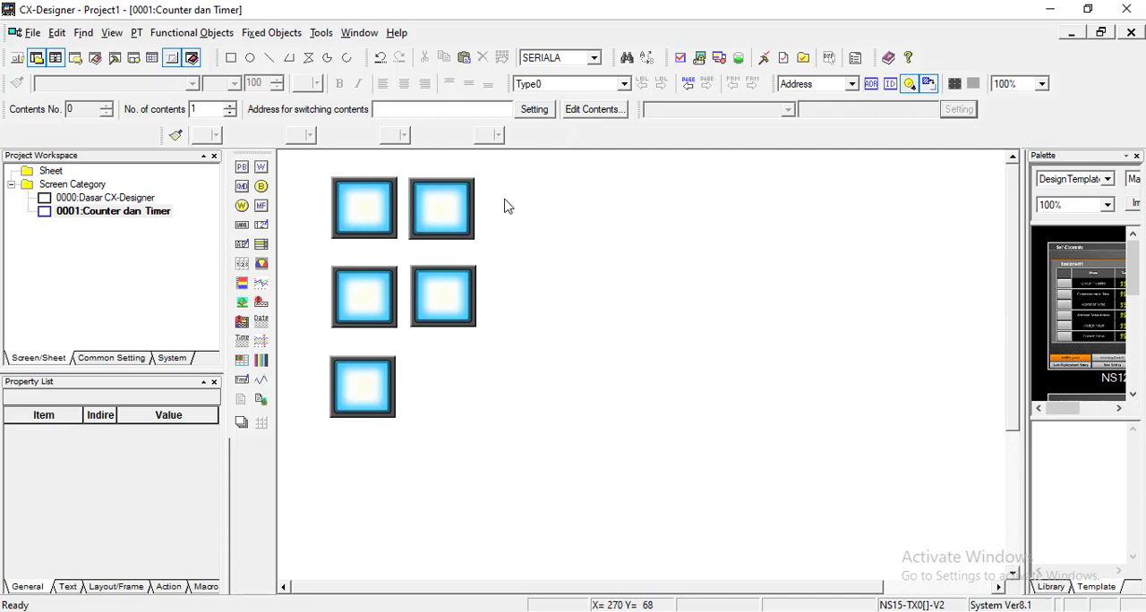
pyautogui.click(911, 83)
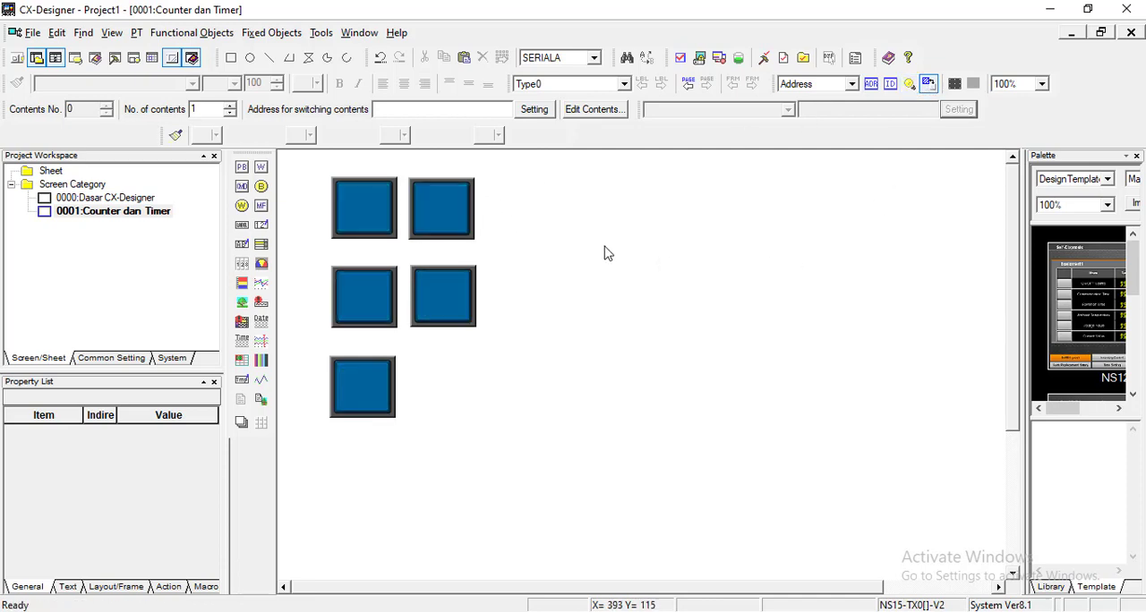
# Step: Open the properties of the first button in the upper row and set its label to START
pyautogui.click(391, 231)
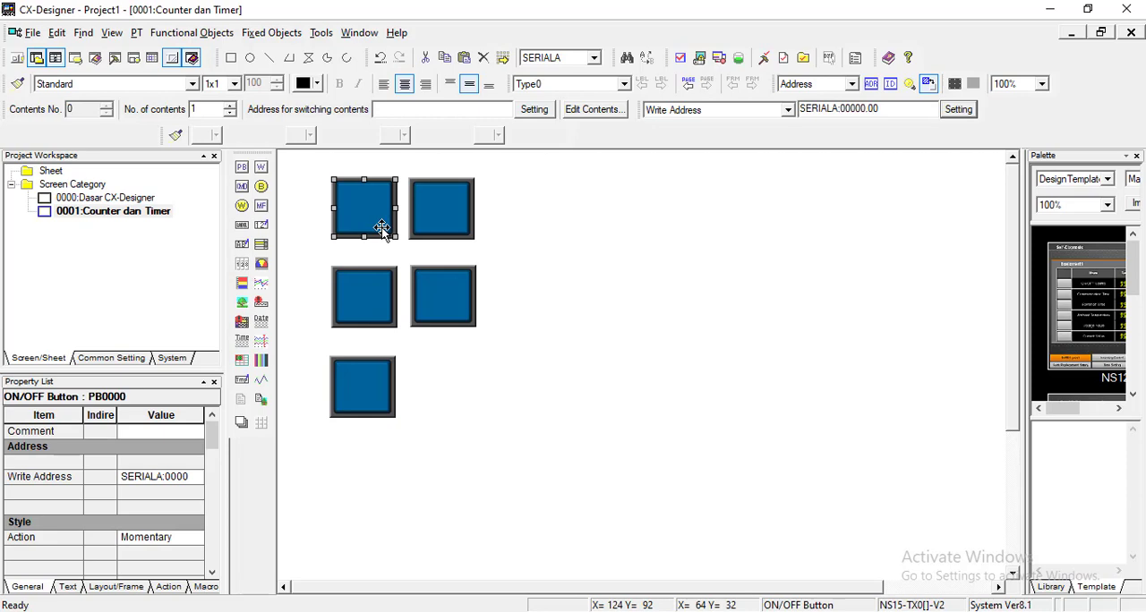
pyautogui.doubleClick(382, 225)
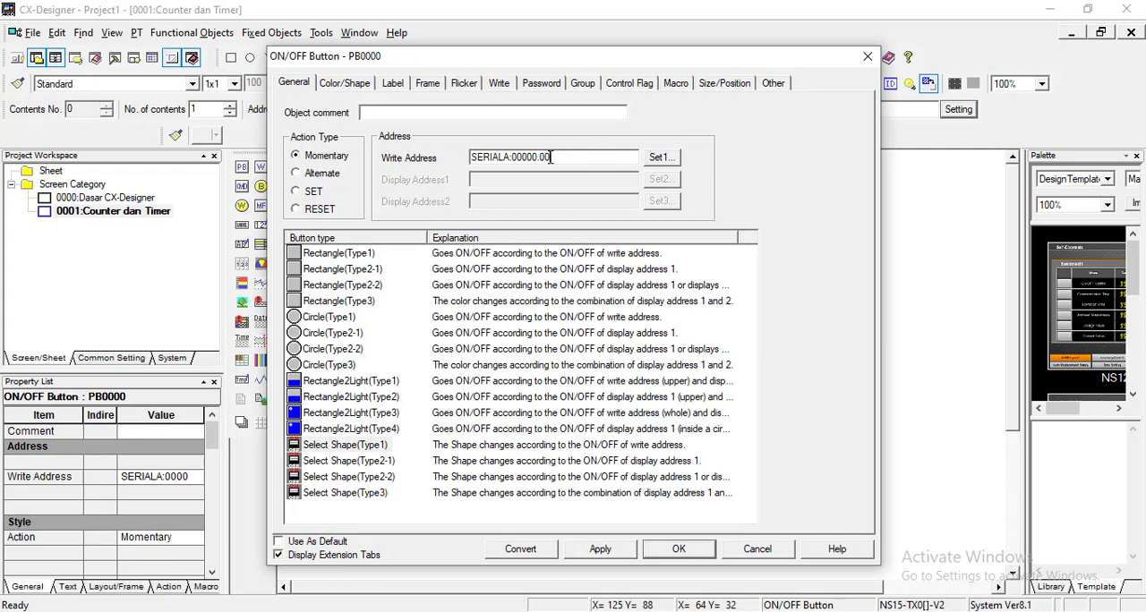
pyautogui.click(394, 83)
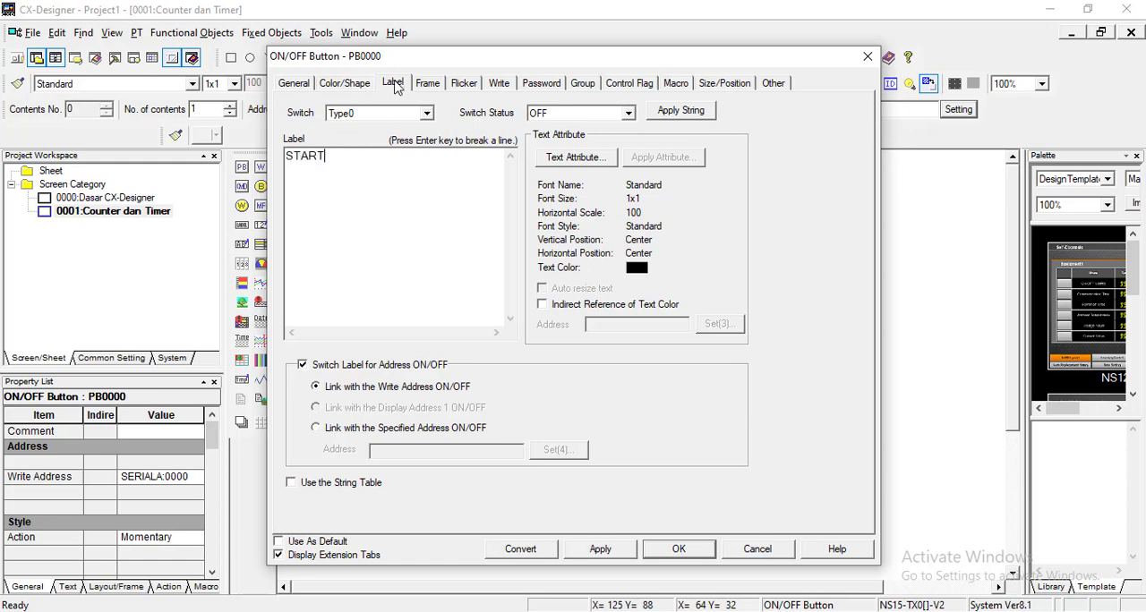
# Step: Change the START button's ON/OFF shape to the round green pair from the Switches-Circle3 shape type
pyautogui.click(342, 86)
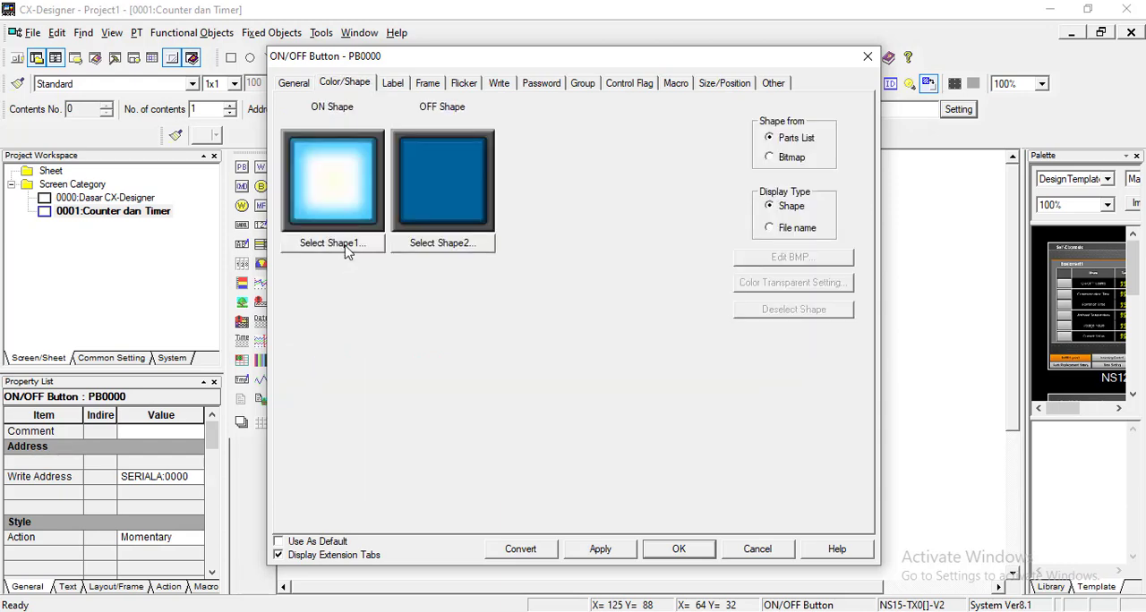
pyautogui.click(347, 251)
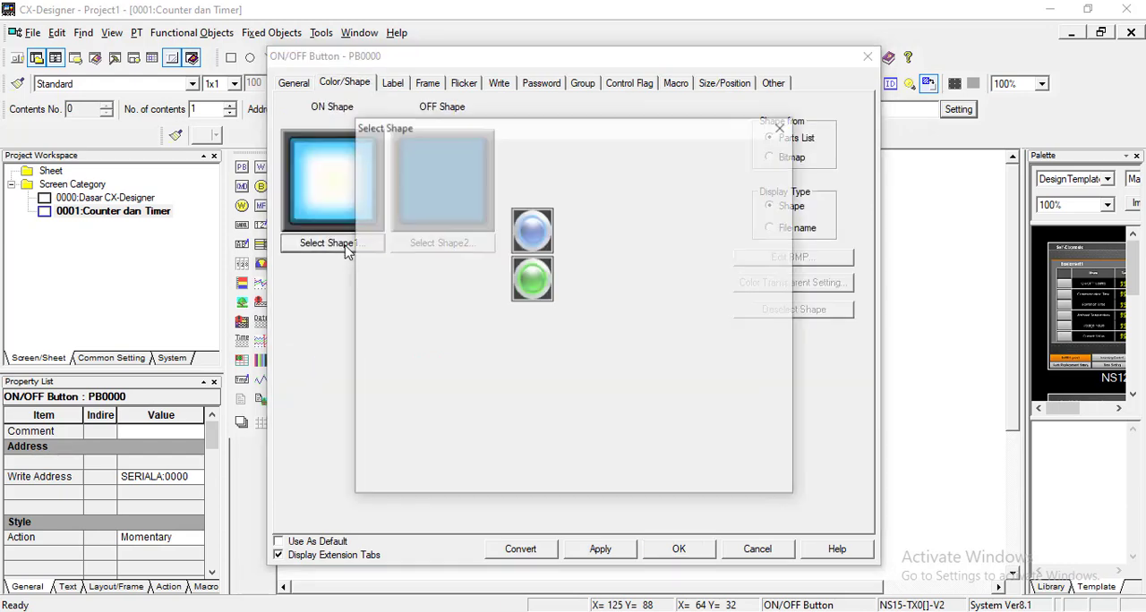
pyautogui.moveTo(499, 215); pyautogui.dragTo(492, 308)
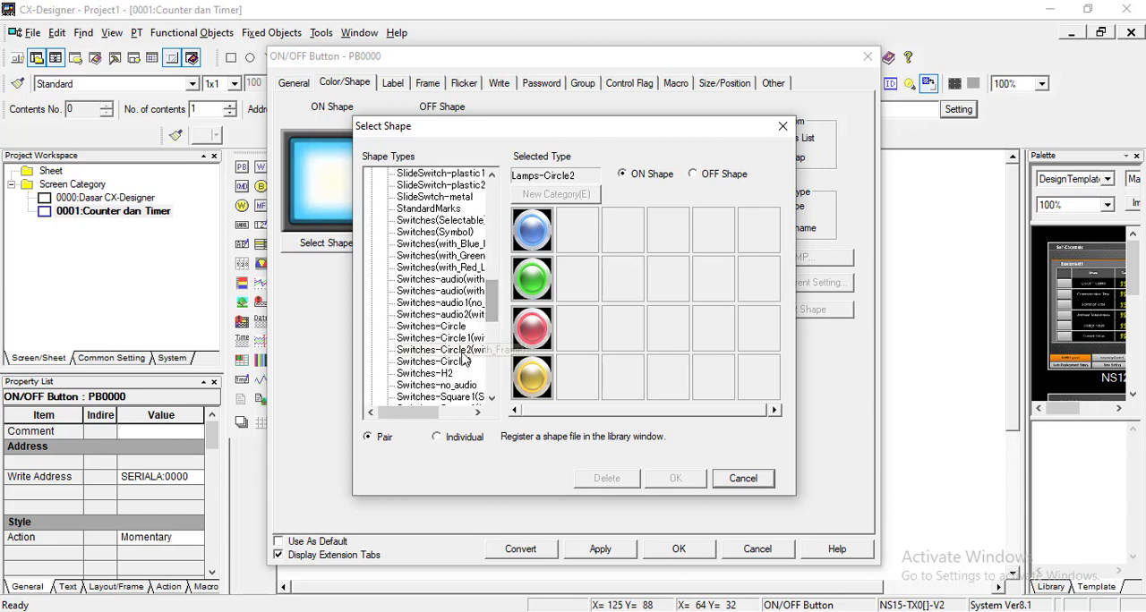
pyautogui.click(470, 340)
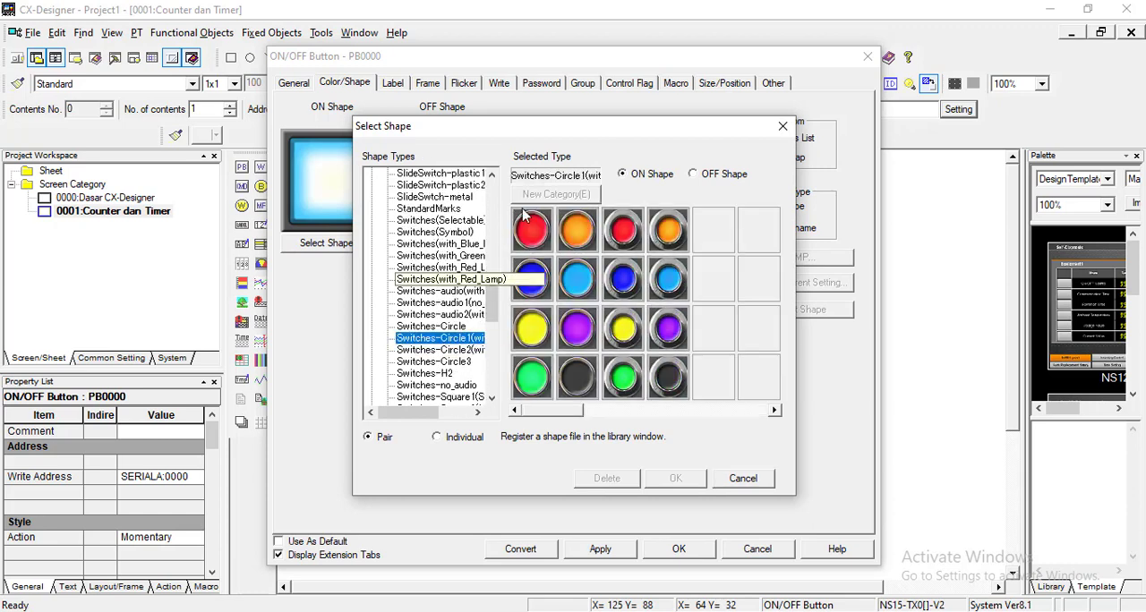
pyautogui.click(431, 325)
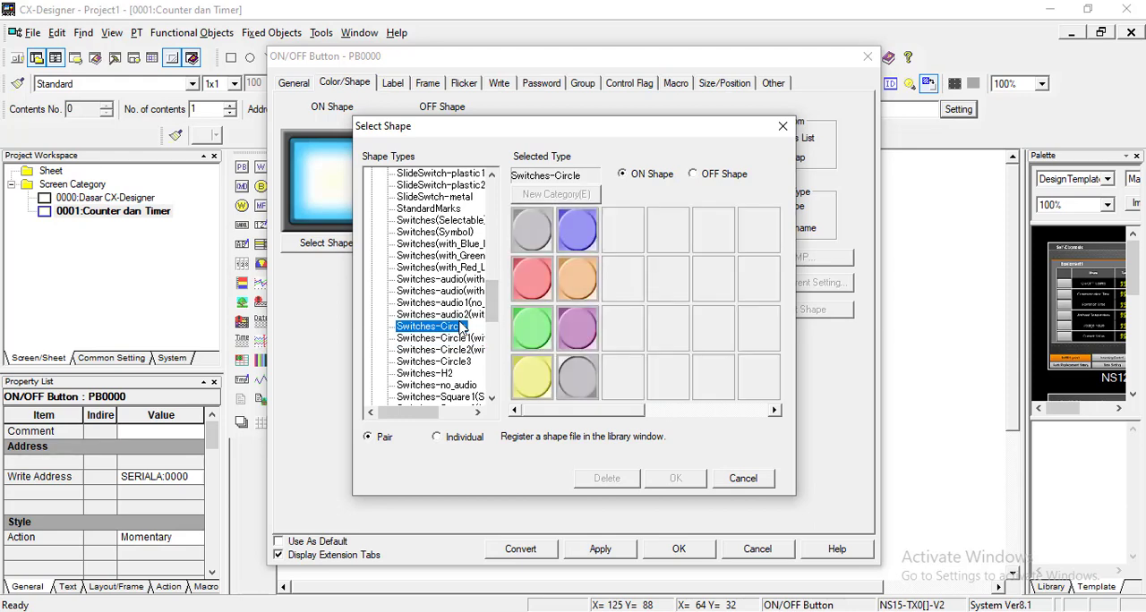
pyautogui.click(454, 351)
pyautogui.click(454, 363)
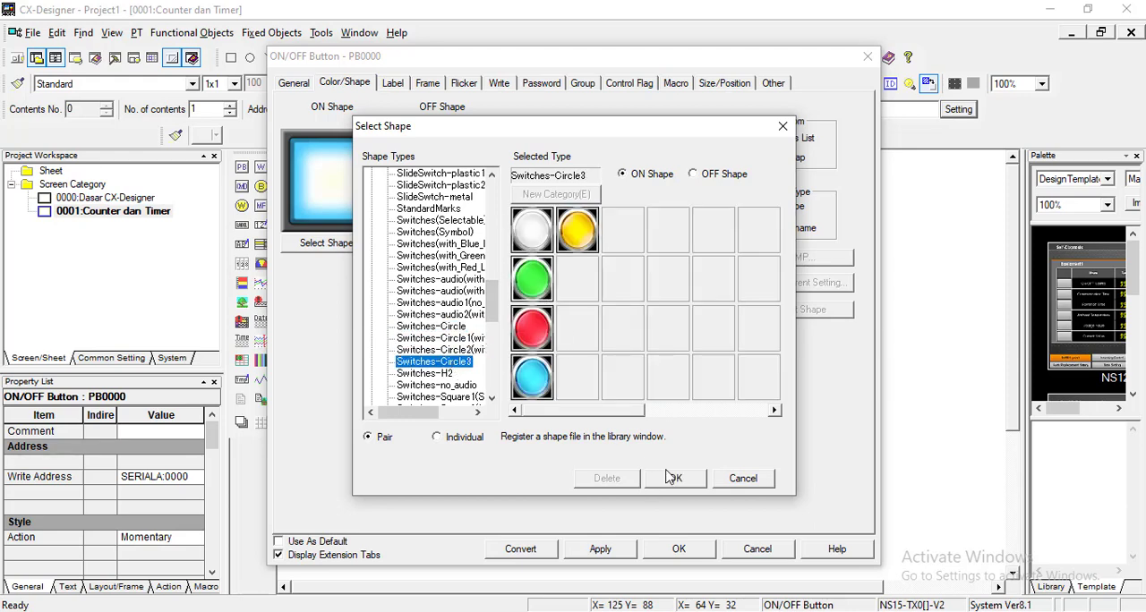
pyautogui.click(671, 478)
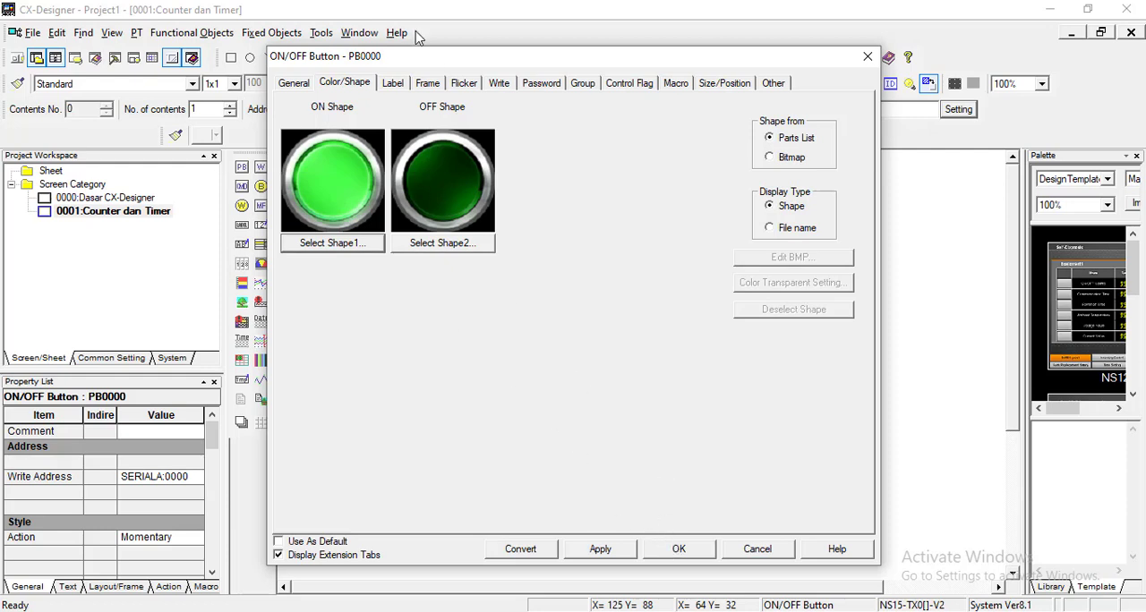
# Step: Give the START button a three-dimensional frame with teal left/top and bright green right/bottom colors, and increase the frame size
pyautogui.click(434, 82)
pyautogui.click(345, 109)
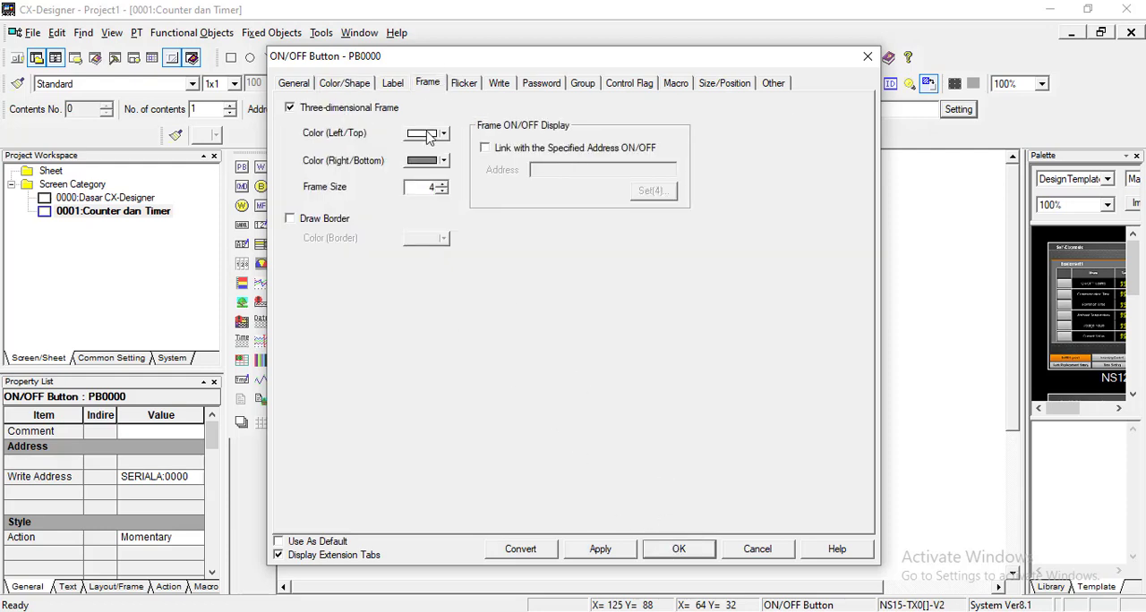
pyautogui.click(445, 134)
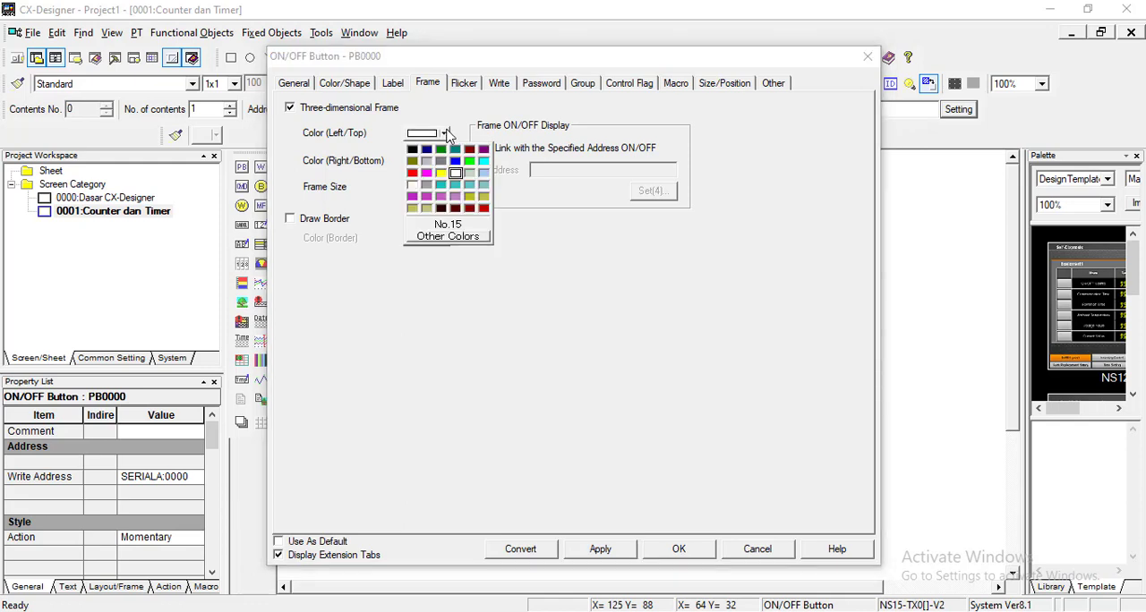
pyautogui.click(455, 149)
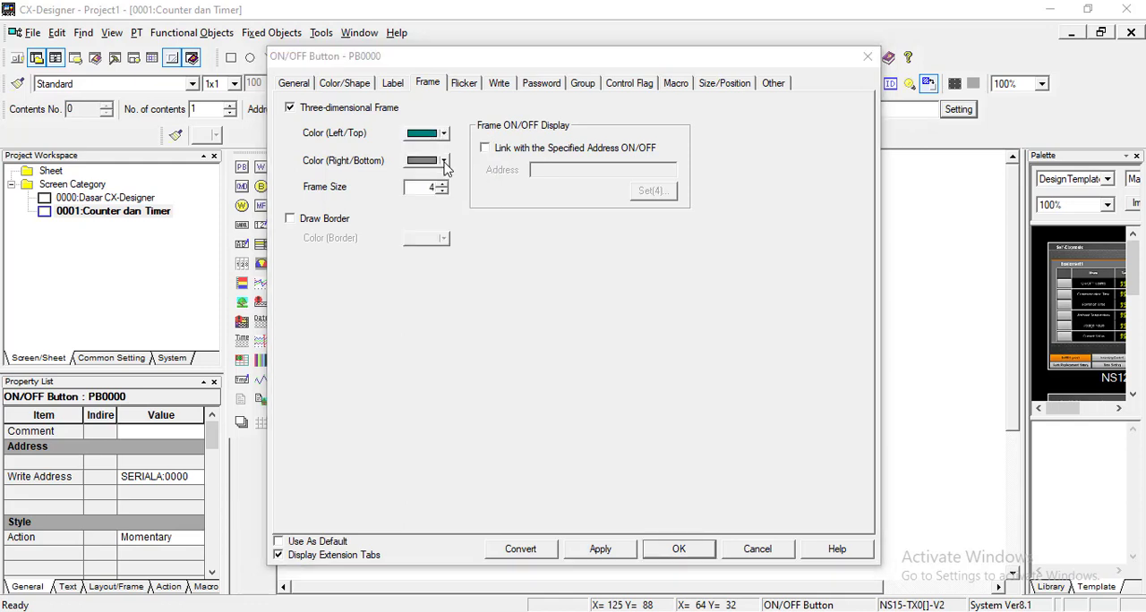
pyautogui.click(443, 160)
pyautogui.click(469, 188)
pyautogui.click(443, 183)
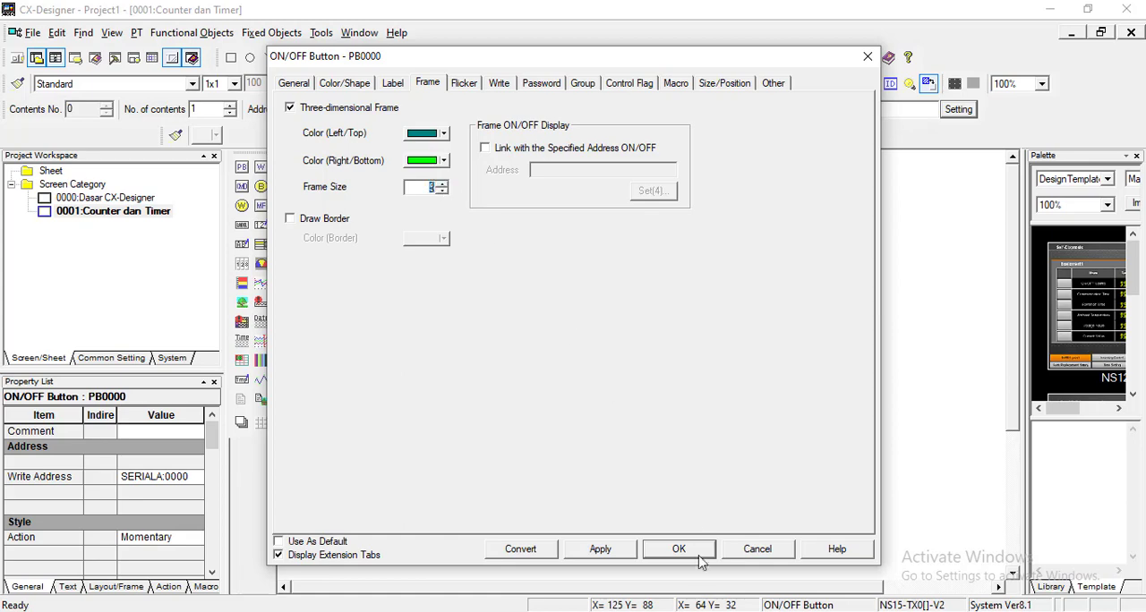
pyautogui.click(679, 549)
pyautogui.click(594, 266)
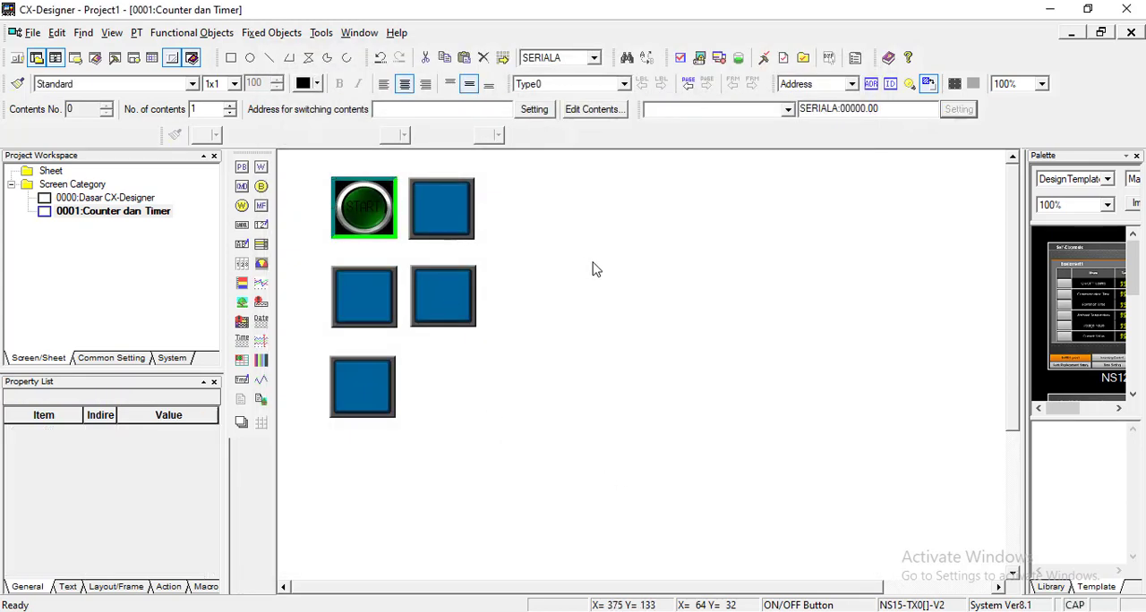
# Step: Set the upper row's second button to write address SERIALA:00000.01 and label it STOP
pyautogui.doubleClick(449, 201)
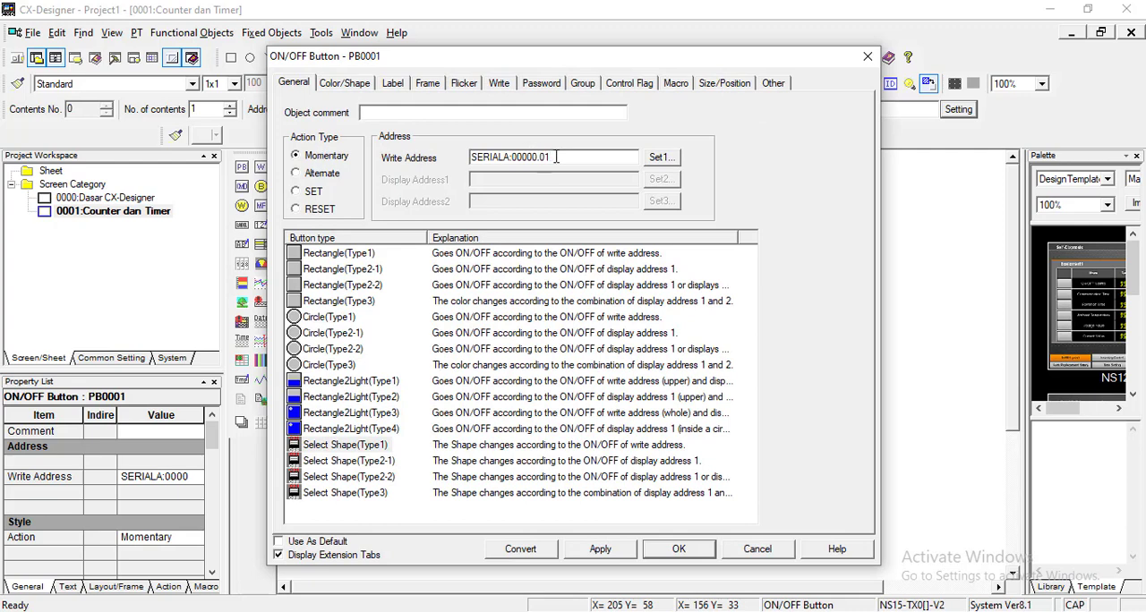
pyautogui.click(387, 83)
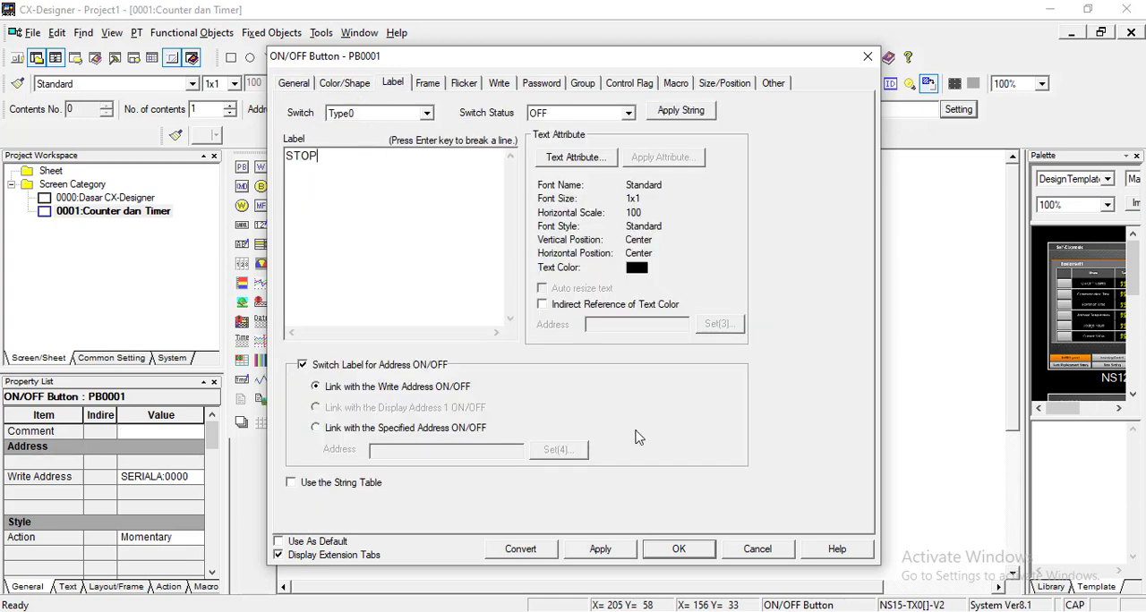
pyautogui.click(351, 86)
pyautogui.click(384, 85)
# Step: Change the STOP button's ON/OFF shape to the round red pair from the Switches-Circle3 shape type
pyautogui.click(342, 87)
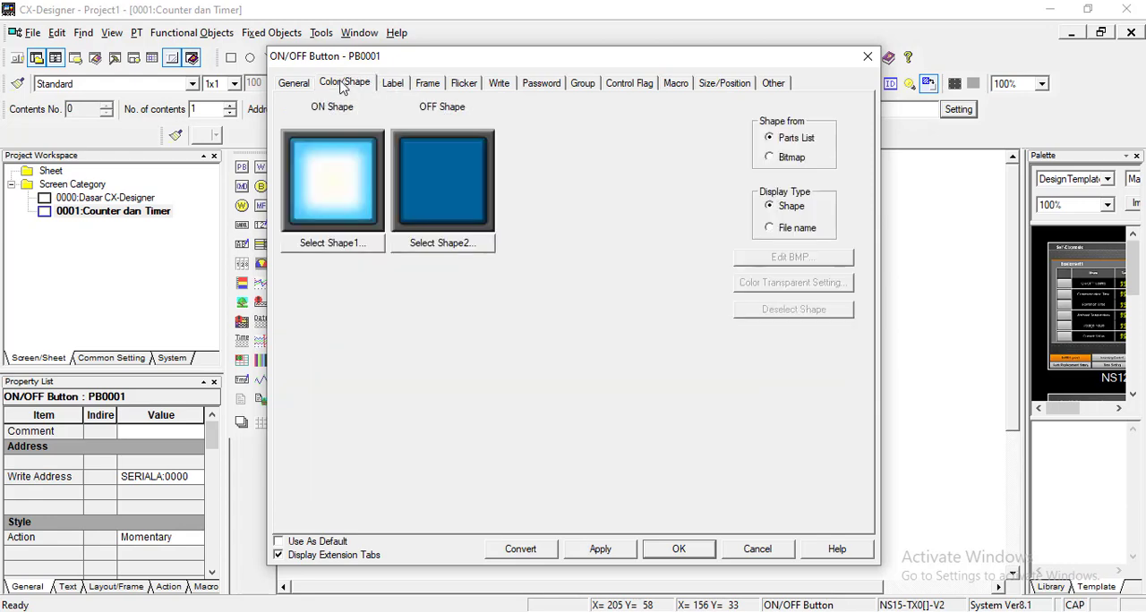
pyautogui.click(333, 244)
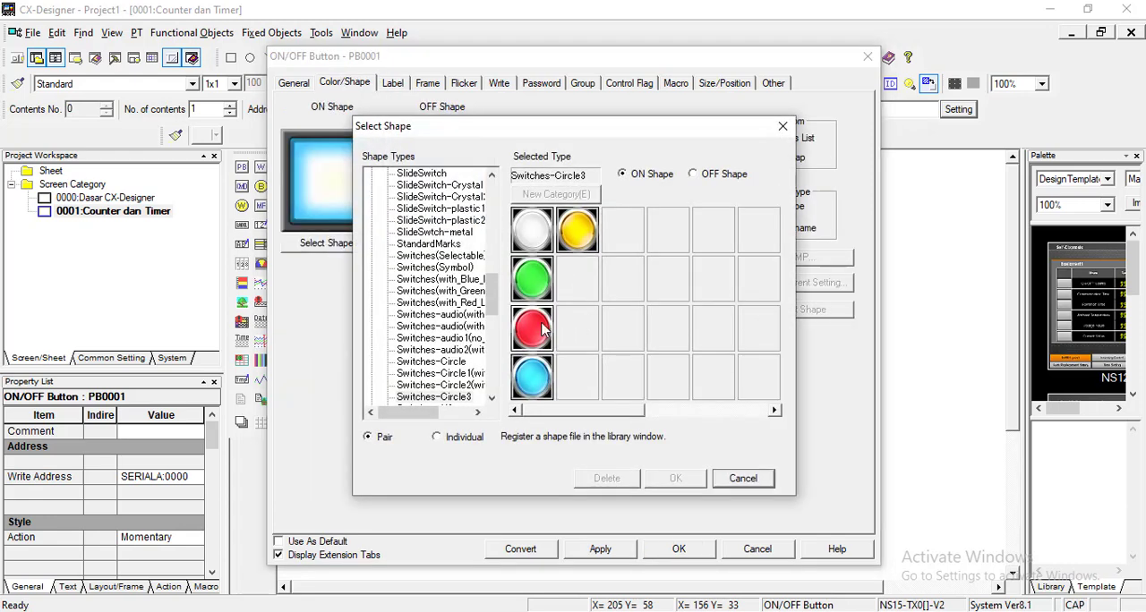
pyautogui.click(685, 479)
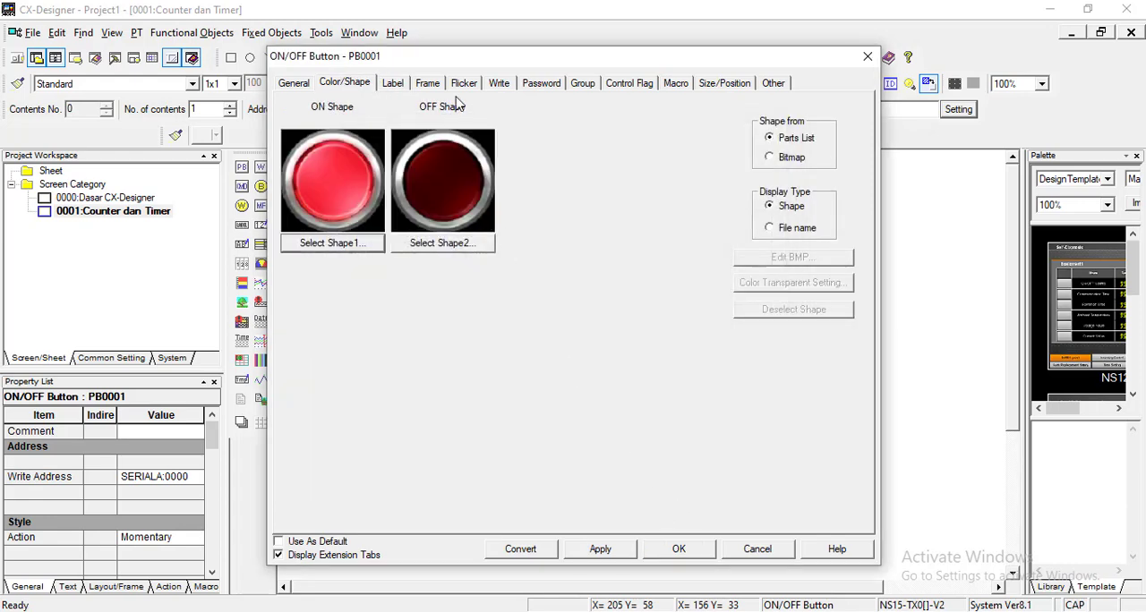
# Step: Give the STOP button a three-dimensional frame with a red right/bottom color and apply the button's properties
pyautogui.click(427, 86)
pyautogui.click(325, 110)
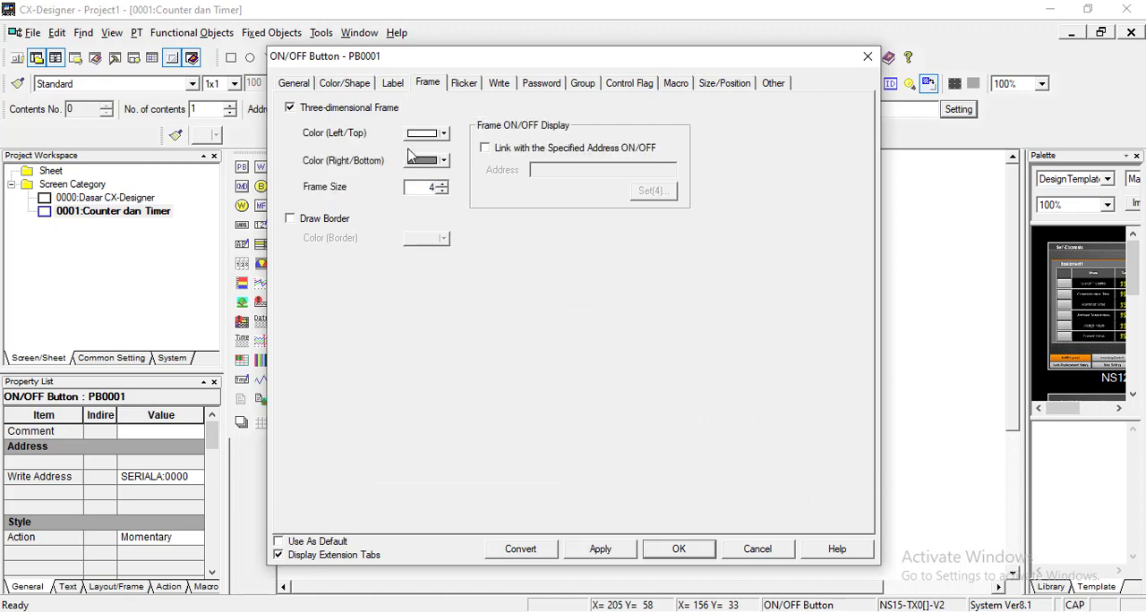
pyautogui.click(442, 161)
pyautogui.click(416, 212)
pyautogui.click(679, 549)
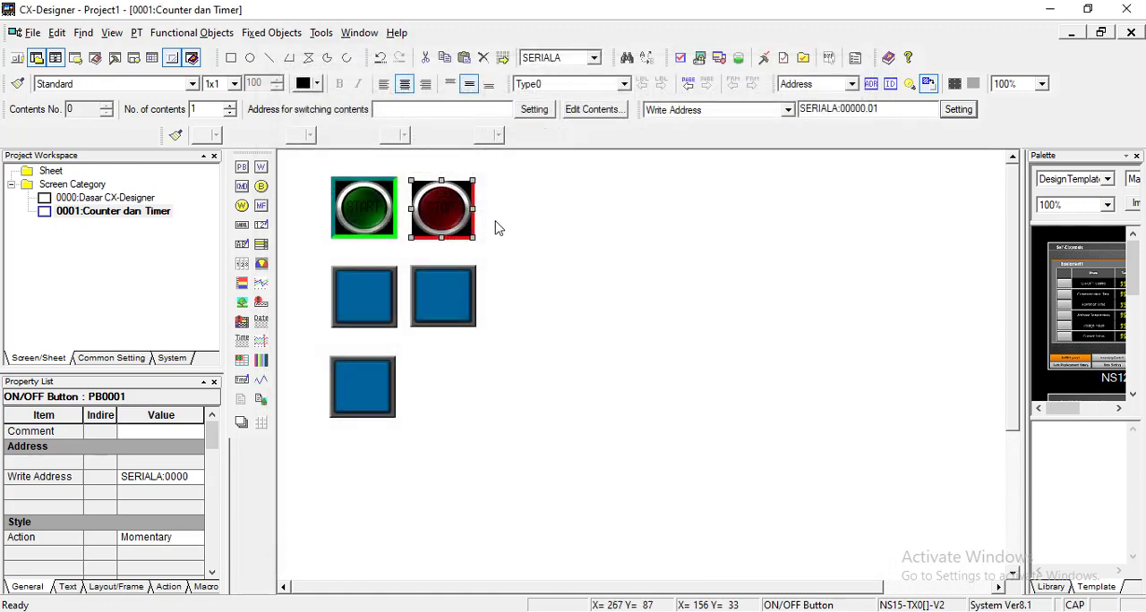
# Step: Reopen the STOP button's properties and set the frame's left/top color to black
pyautogui.doubleClick(443, 196)
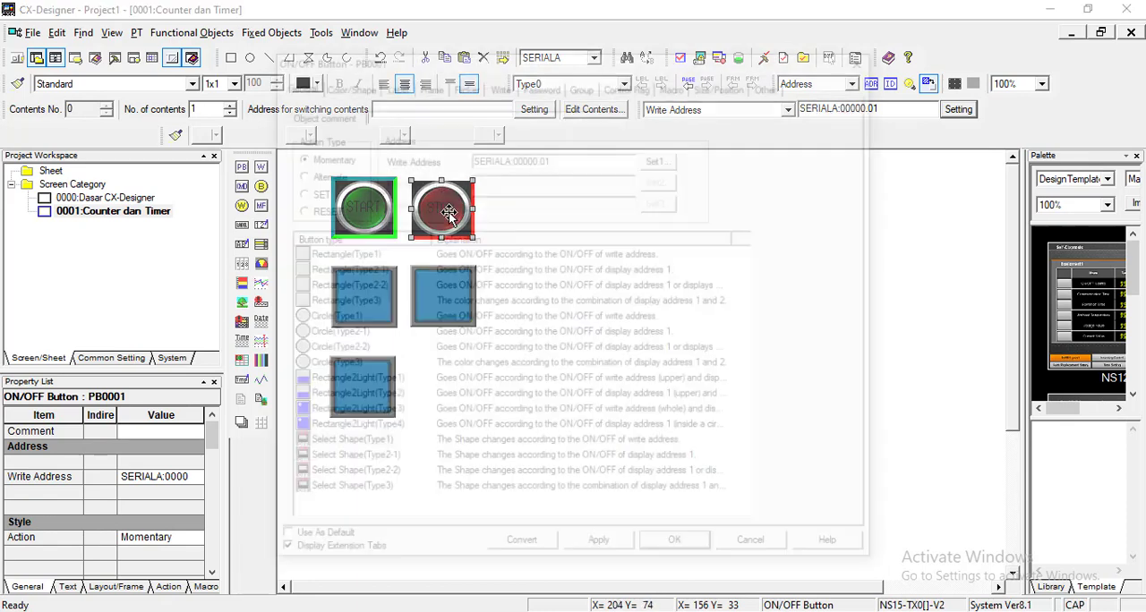
pyautogui.click(428, 82)
pyautogui.click(443, 134)
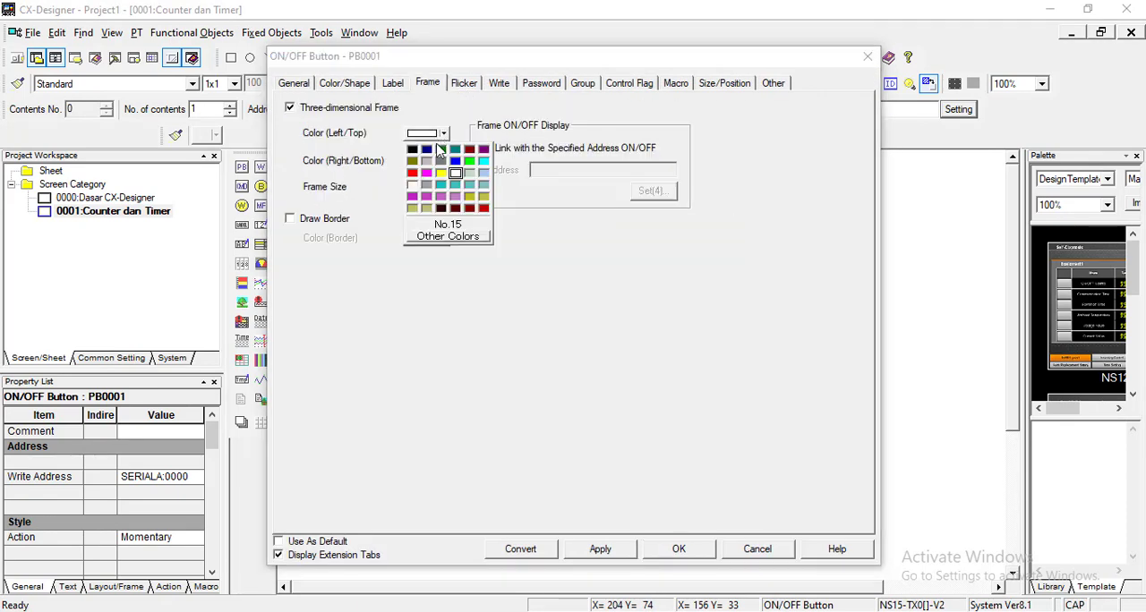
pyautogui.click(413, 148)
pyautogui.click(679, 549)
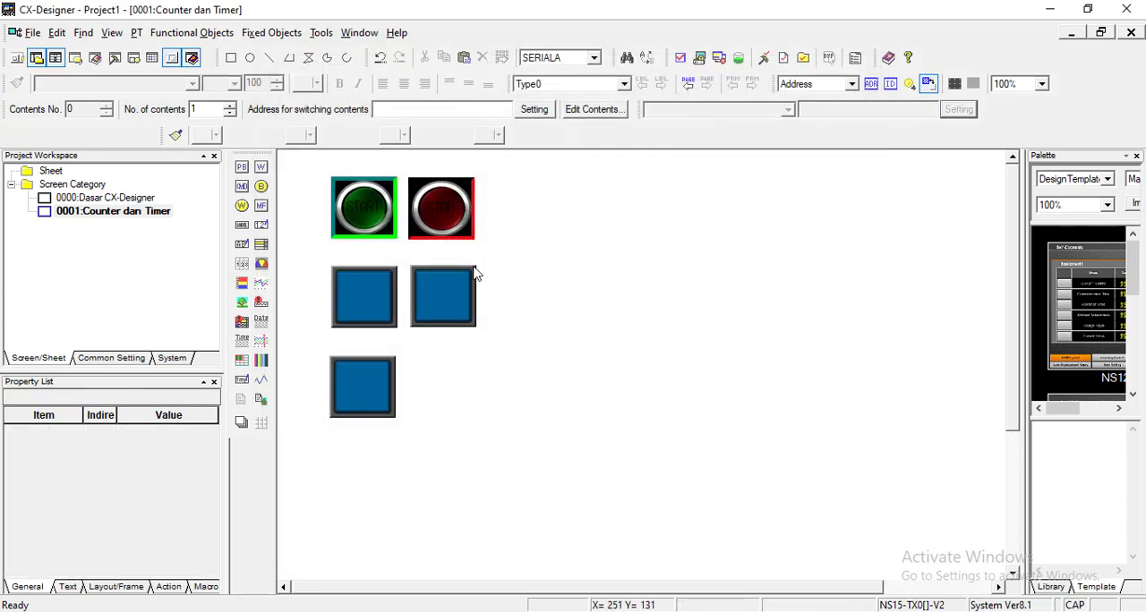
# Step: Set the second row's first button to write address SERIALA:00000.02 and the orange-yellow square pair from the Switches-Square4 shape type
pyautogui.click(373, 291)
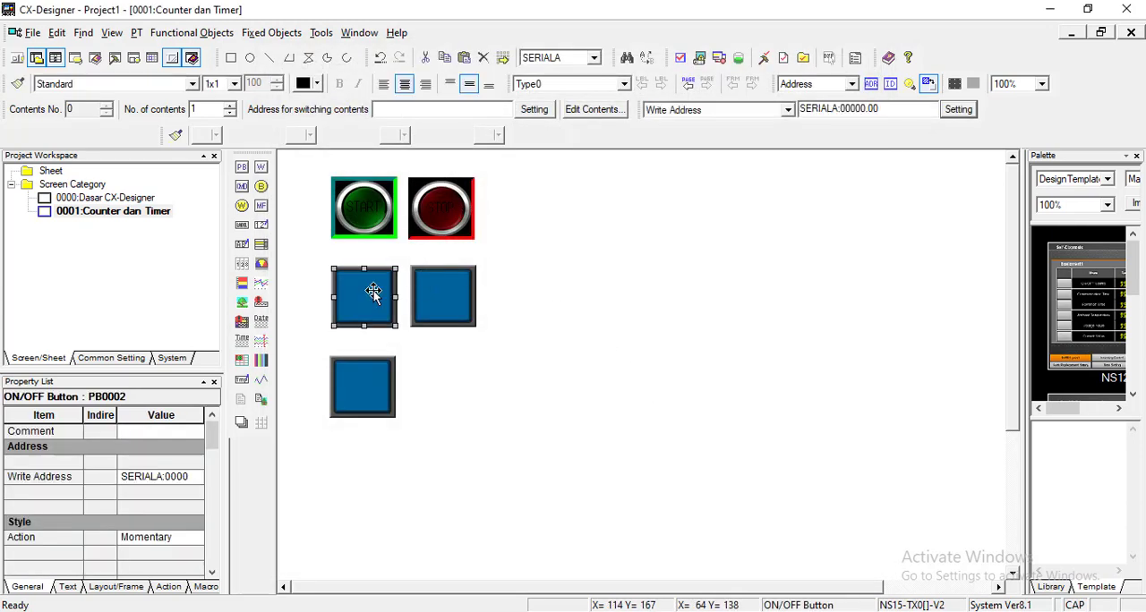
pyautogui.doubleClick(373, 291)
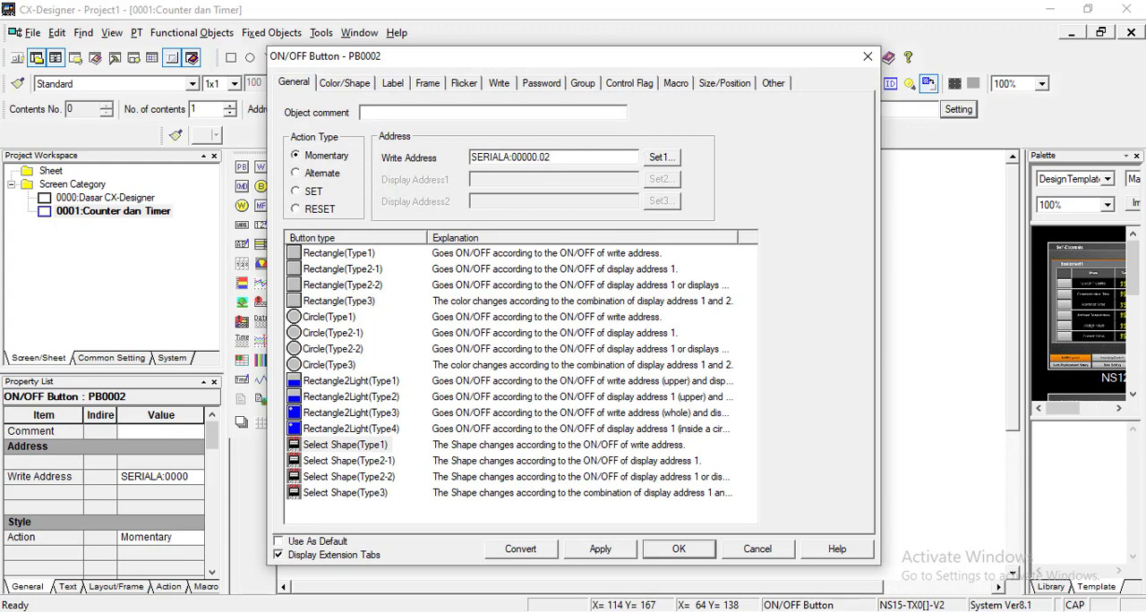
pyautogui.click(345, 81)
pyautogui.click(356, 245)
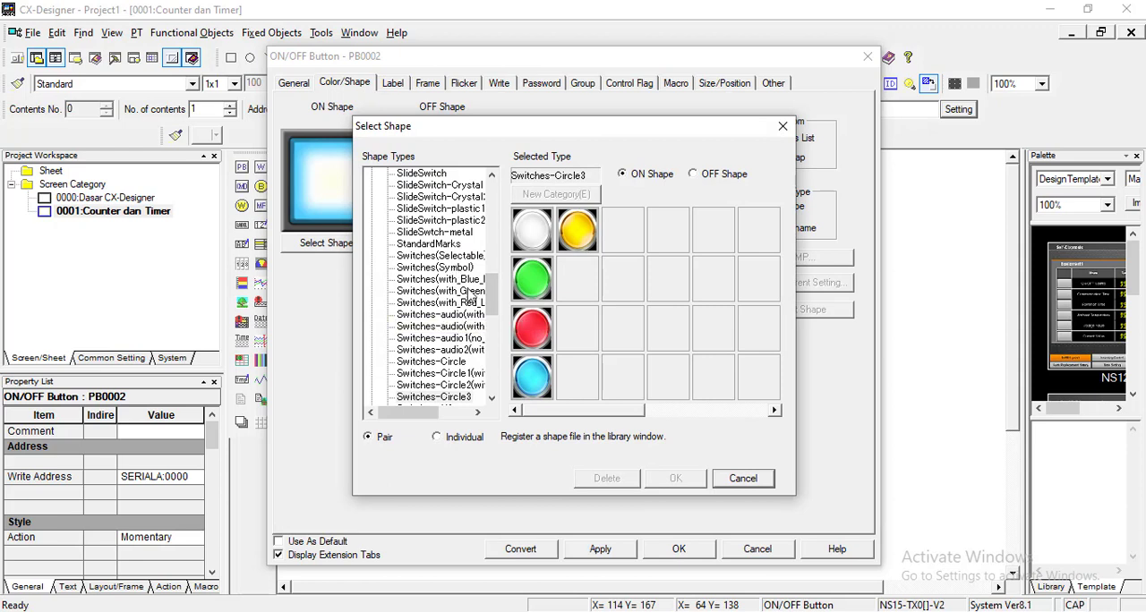
pyautogui.scroll(-2, 468, 358)
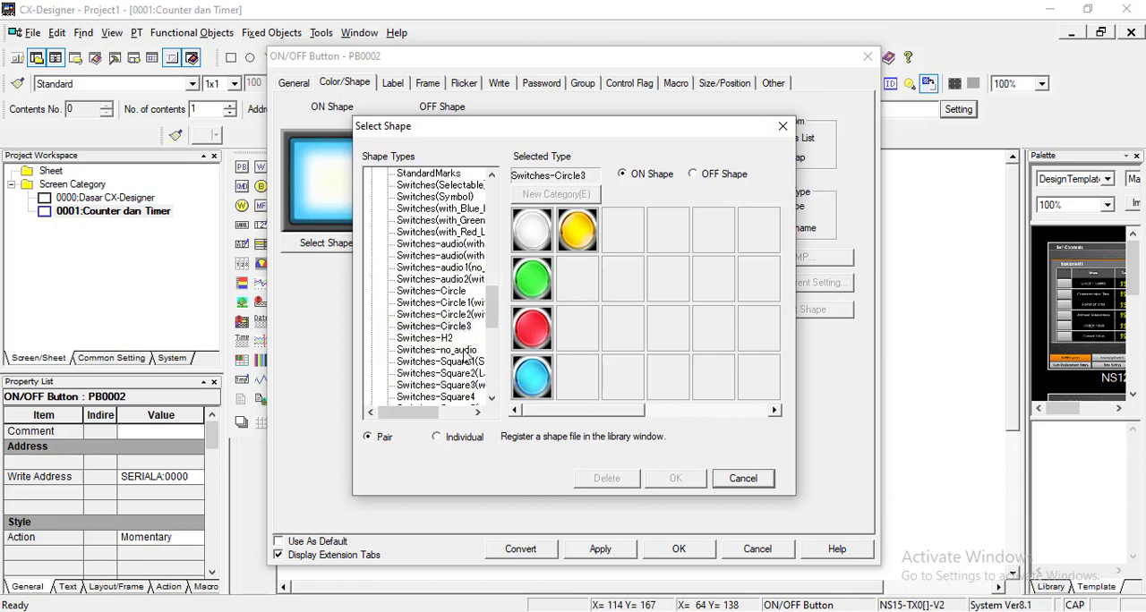
pyautogui.click(466, 362)
pyautogui.click(461, 374)
pyautogui.click(459, 385)
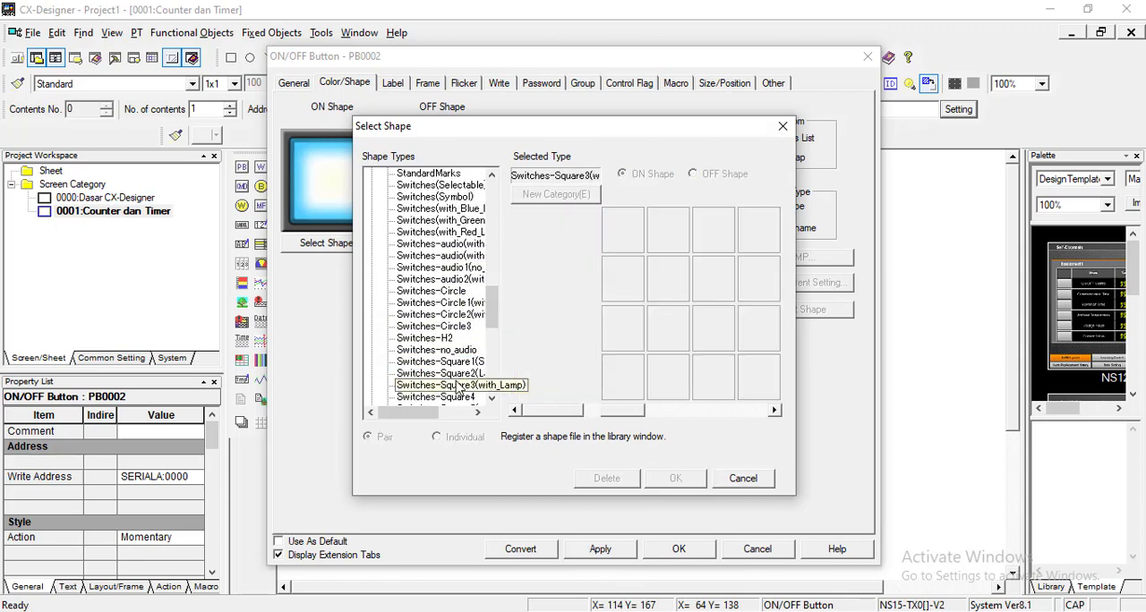
pyautogui.click(461, 397)
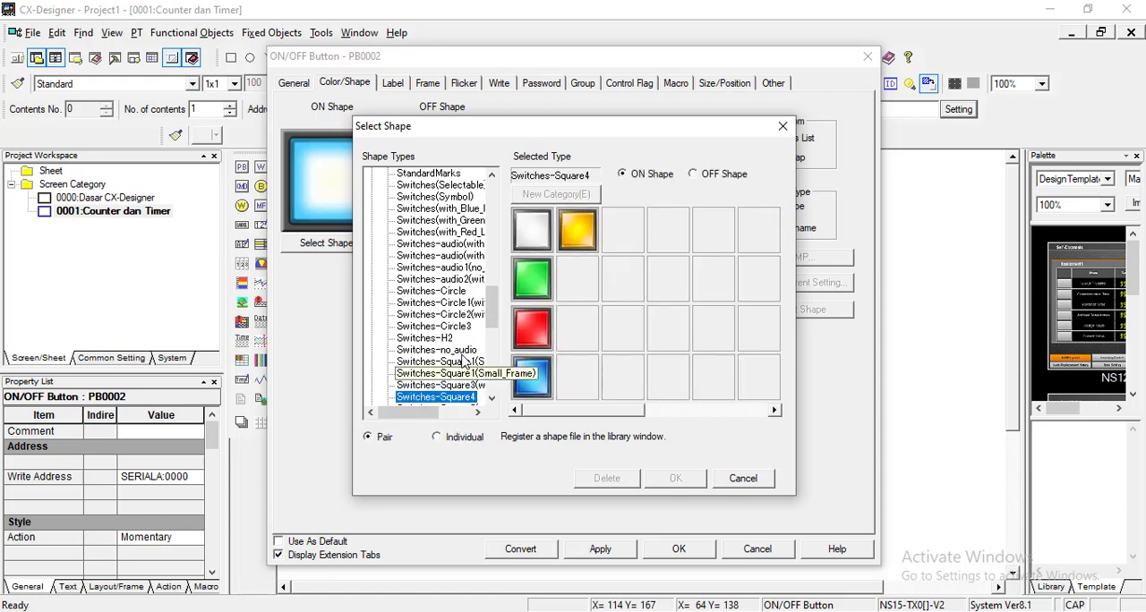
pyautogui.click(587, 231)
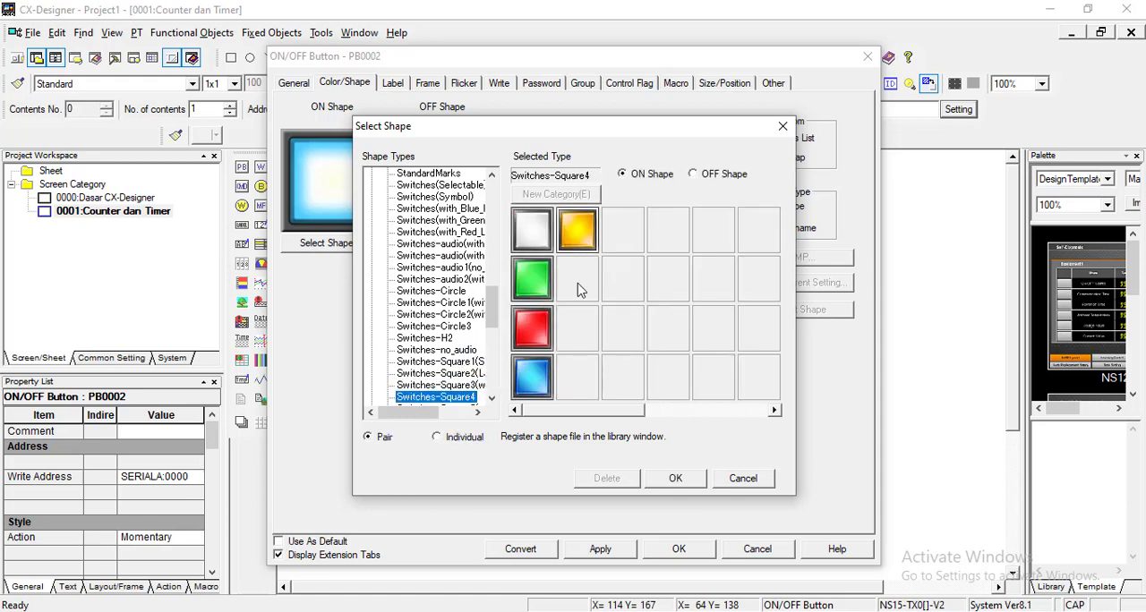
pyautogui.click(672, 479)
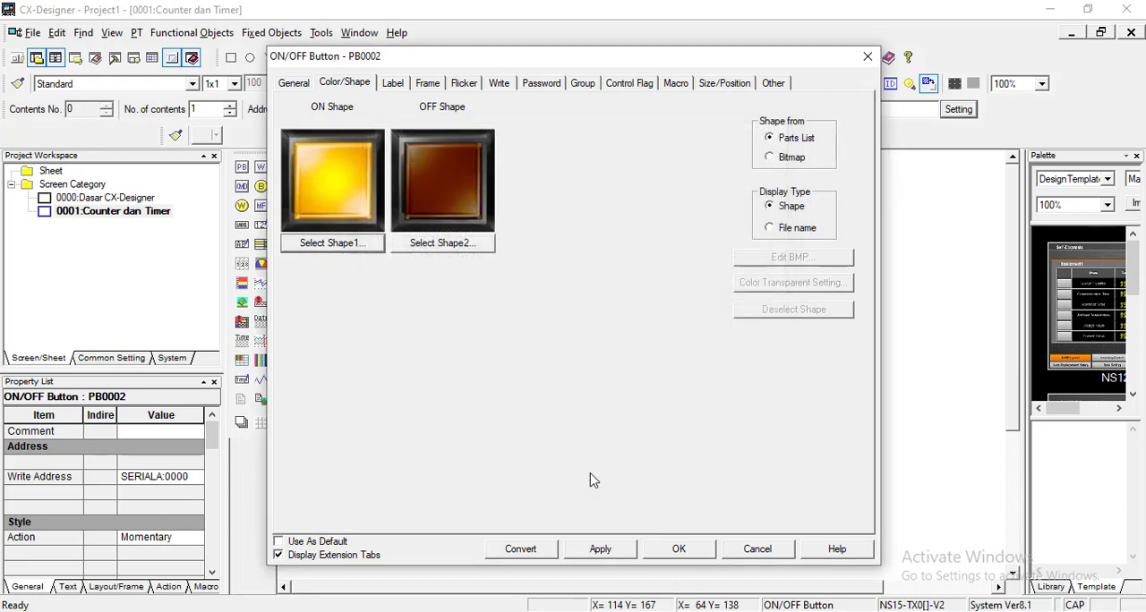
# Step: Label the second row's first button PB 1 and give it a three-dimensional frame with a yellow left/top color
pyautogui.click(394, 83)
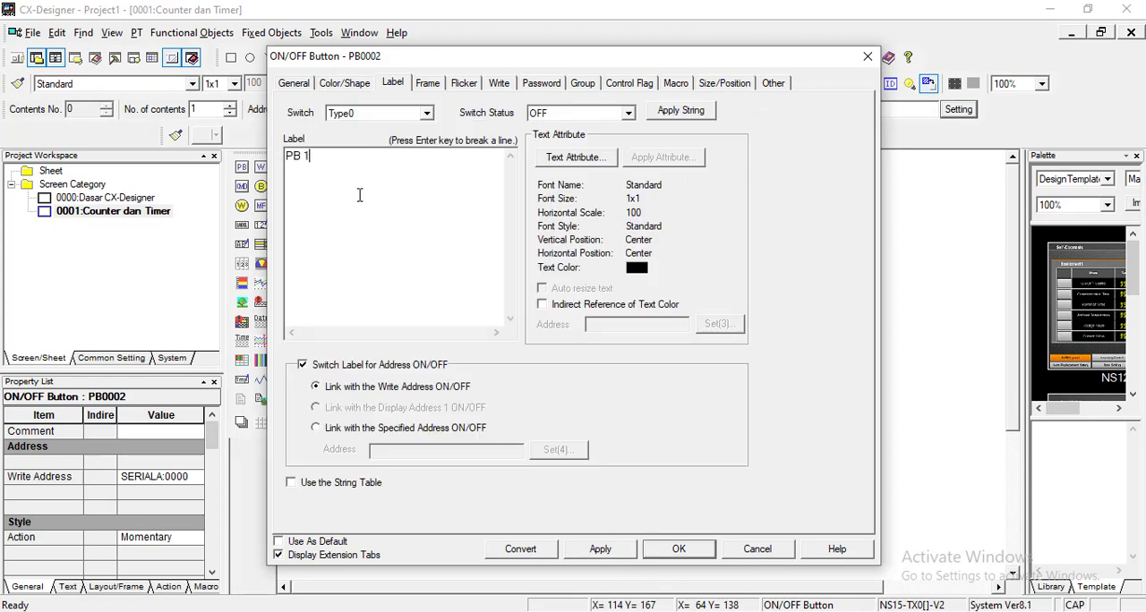
pyautogui.click(428, 84)
pyautogui.click(304, 108)
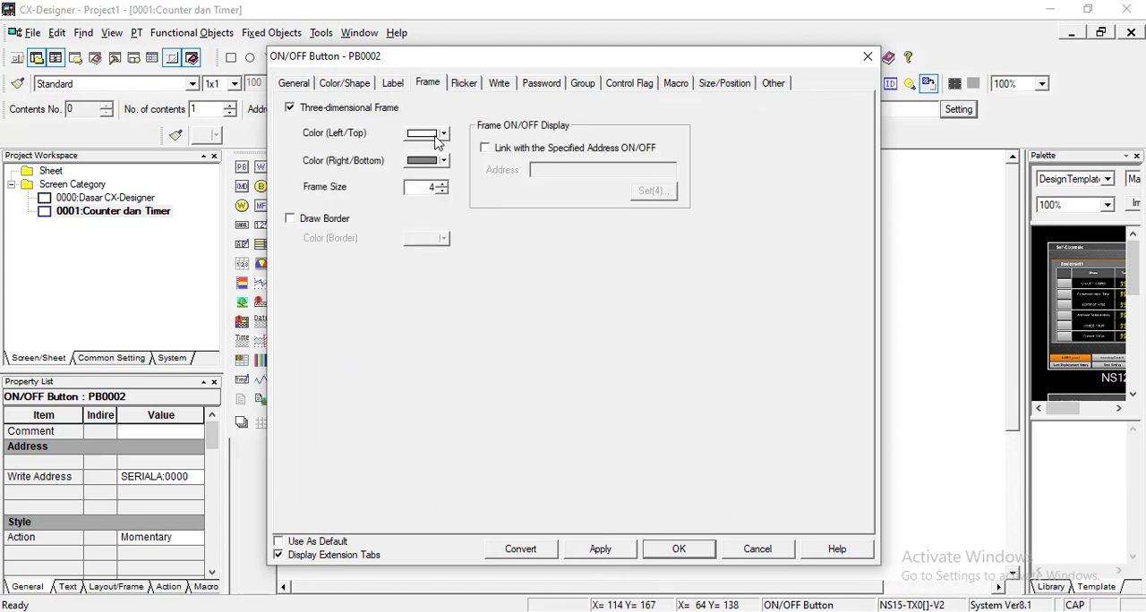
pyautogui.click(443, 133)
pyautogui.click(441, 173)
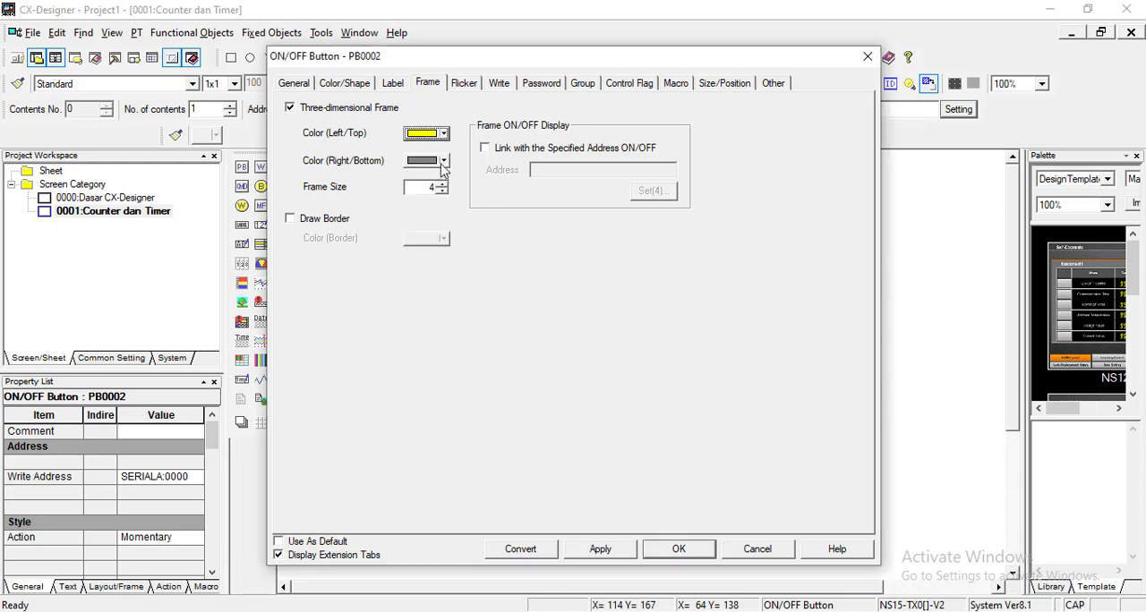
# Step: Set the PB 1 frame's right/bottom color to orange No. 087 and apply the button's properties
pyautogui.click(443, 160)
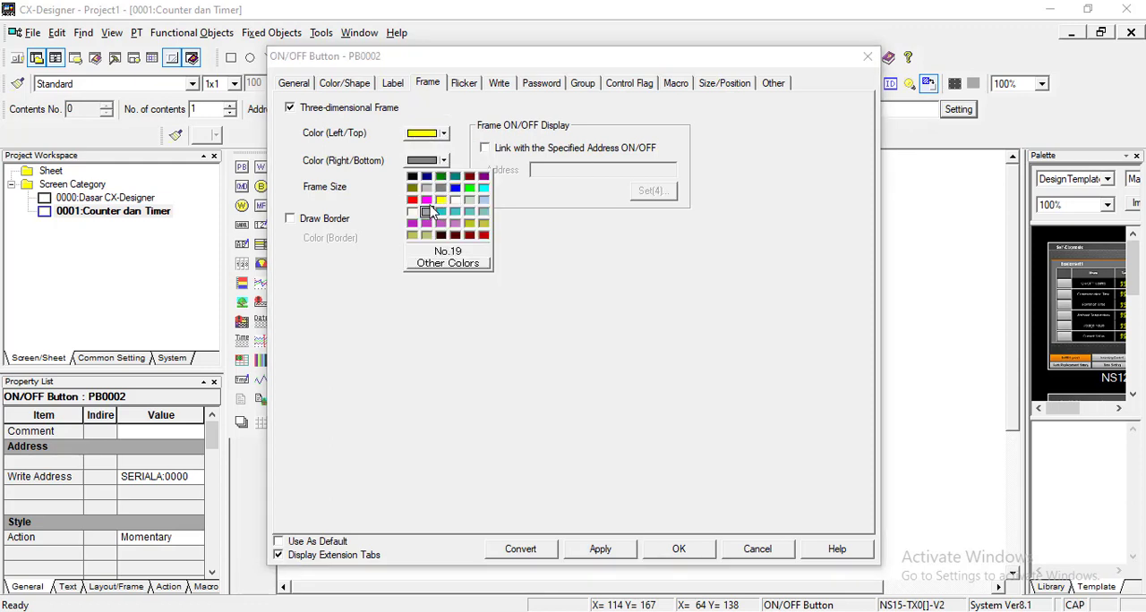
pyautogui.click(448, 264)
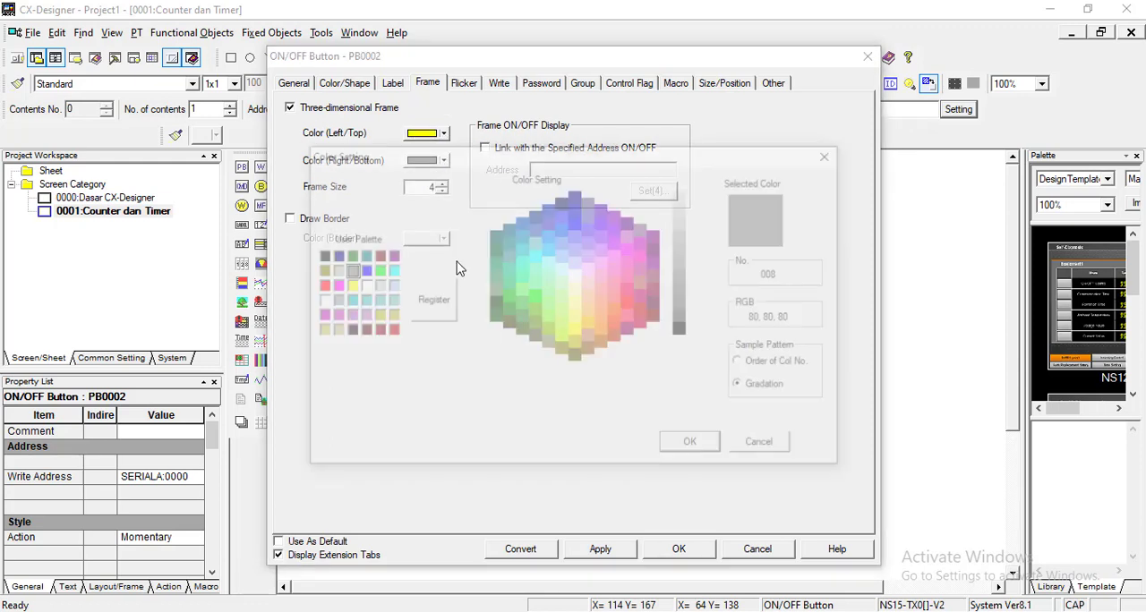
pyautogui.click(600, 326)
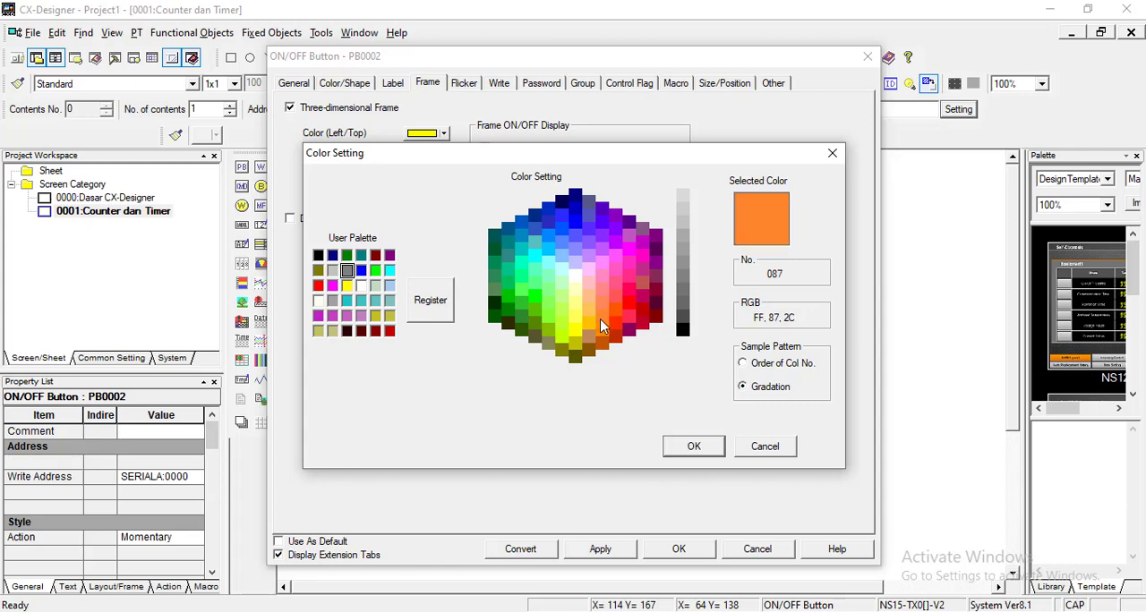
pyautogui.click(694, 446)
pyautogui.click(673, 548)
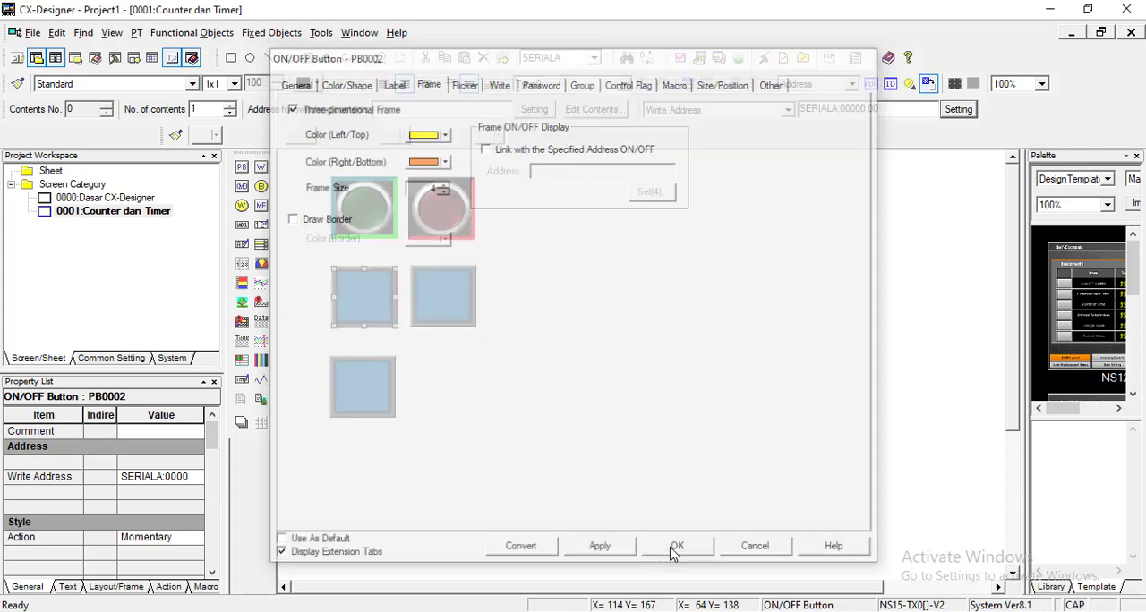
pyautogui.click(521, 292)
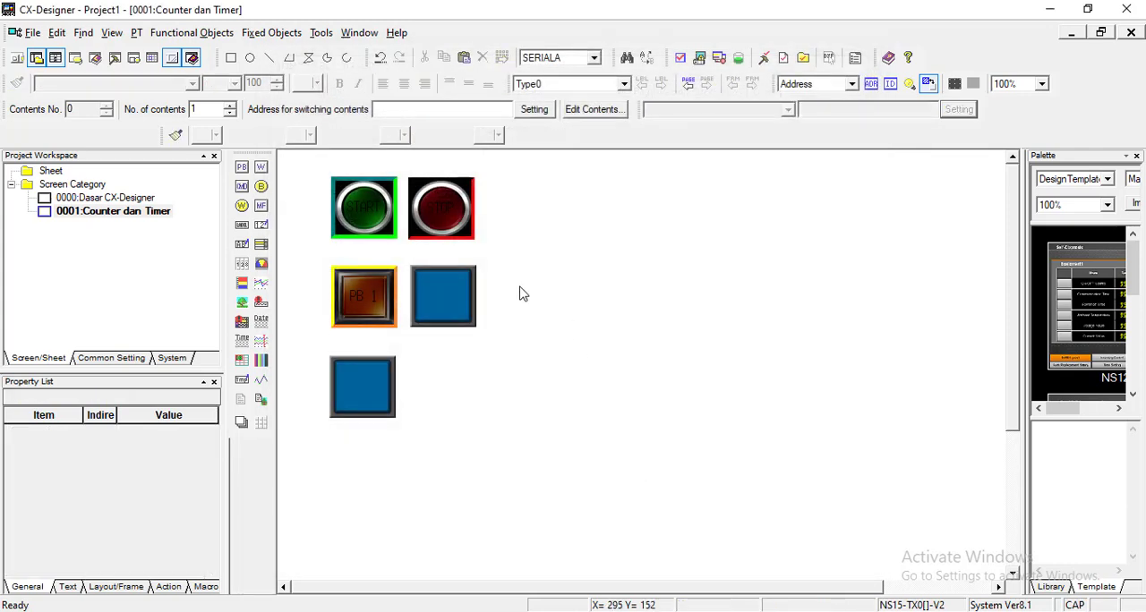
# Step: Set the second row's second button to write address SERIALA:00000.03 and the white square pair from the Switches-Square4 shape type
pyautogui.doubleClick(454, 300)
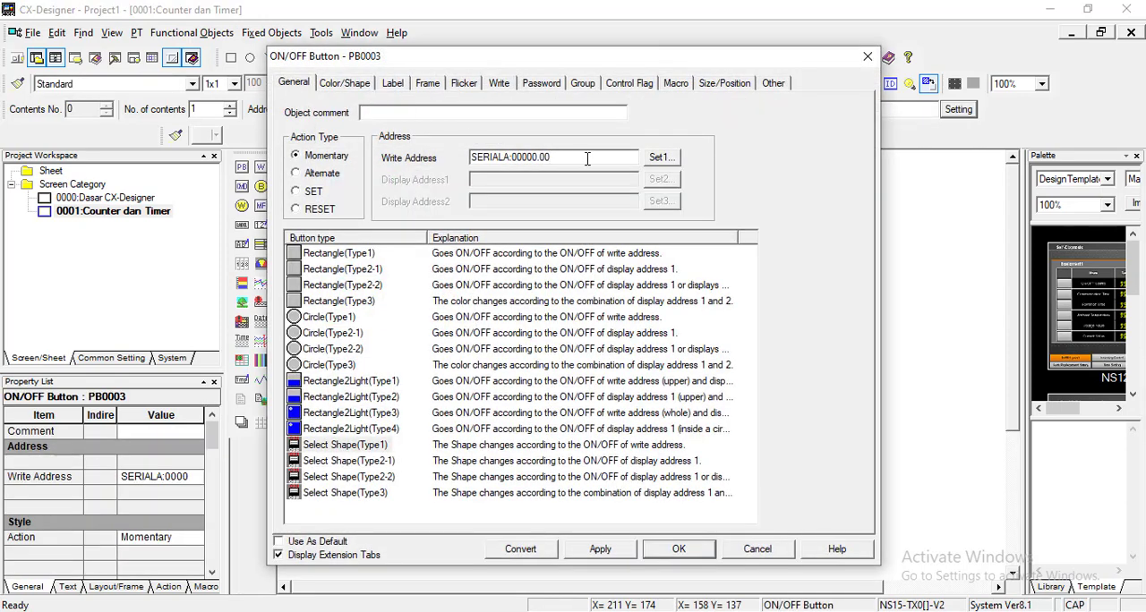
pyautogui.write('3')
pyautogui.click(348, 84)
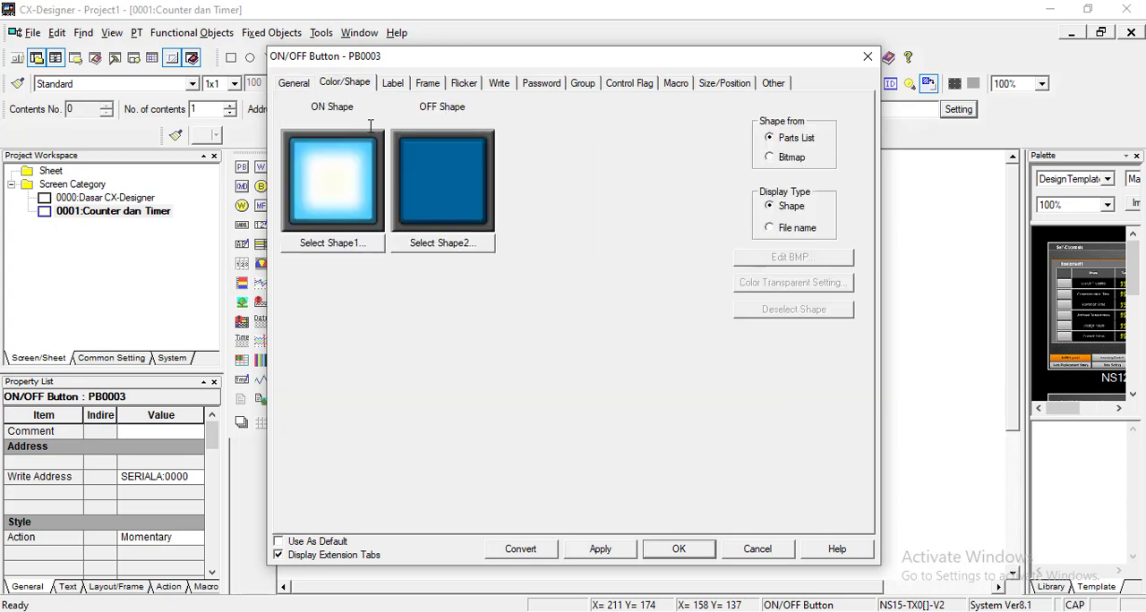
pyautogui.click(332, 243)
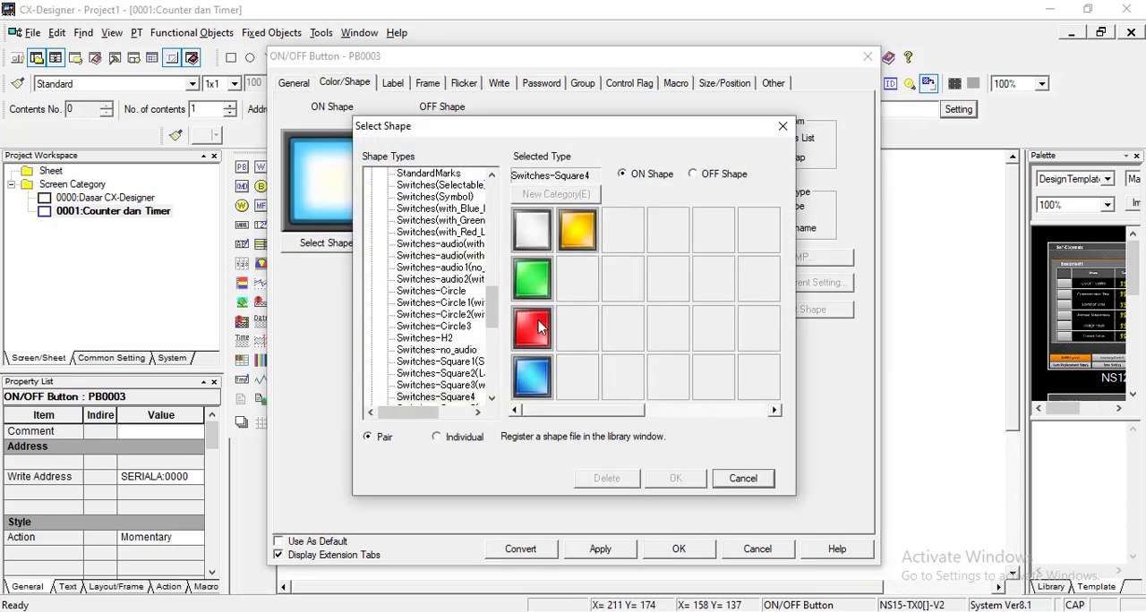
pyautogui.click(536, 235)
pyautogui.click(686, 480)
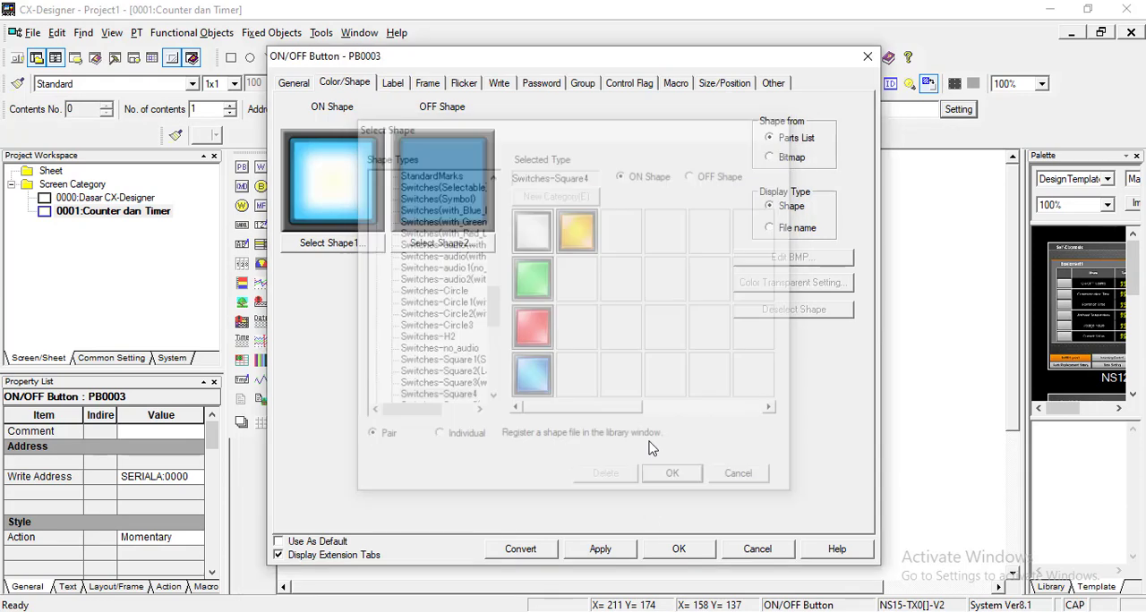
# Step: Label this button RESET, give it a three-dimensional frame with a black left/top color, and apply its properties
pyautogui.click(394, 83)
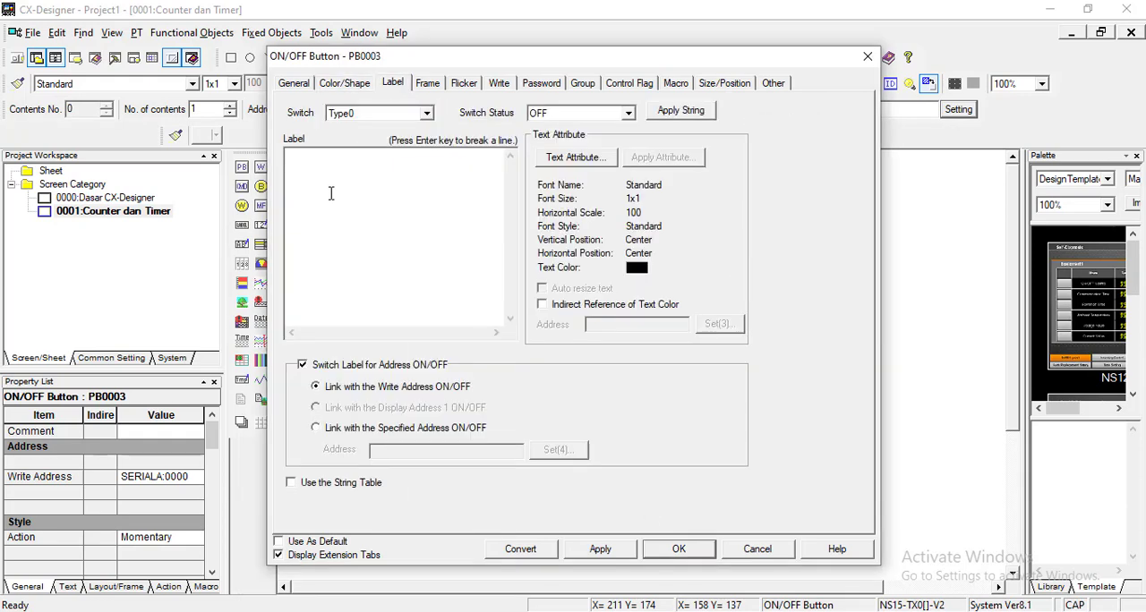
pyautogui.write('RESET')
pyautogui.click(428, 83)
pyautogui.click(299, 108)
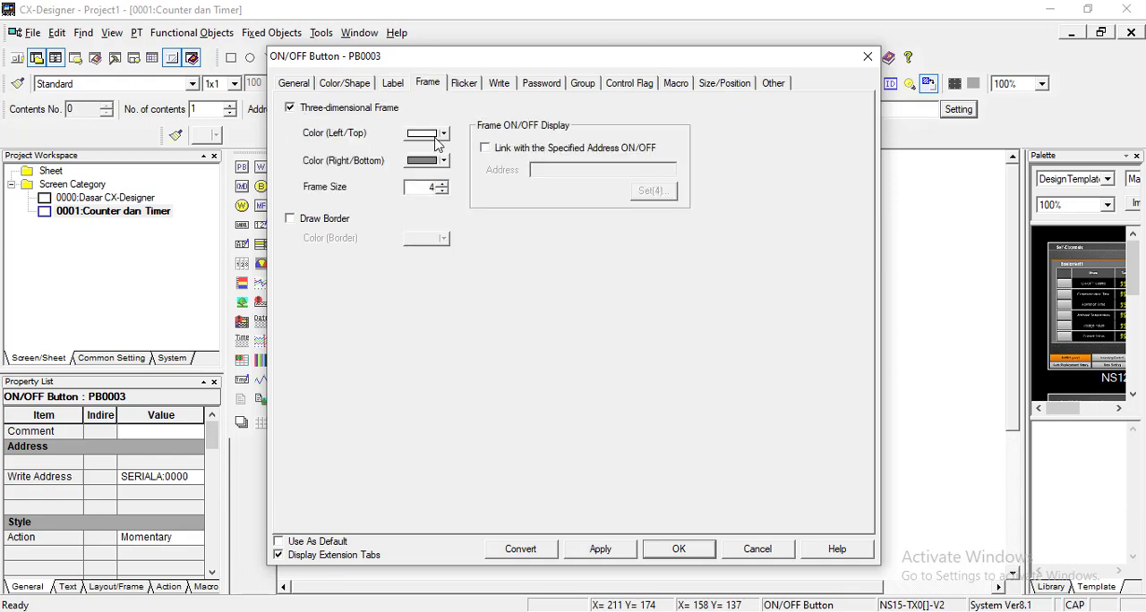
pyautogui.click(427, 133)
pyautogui.click(412, 154)
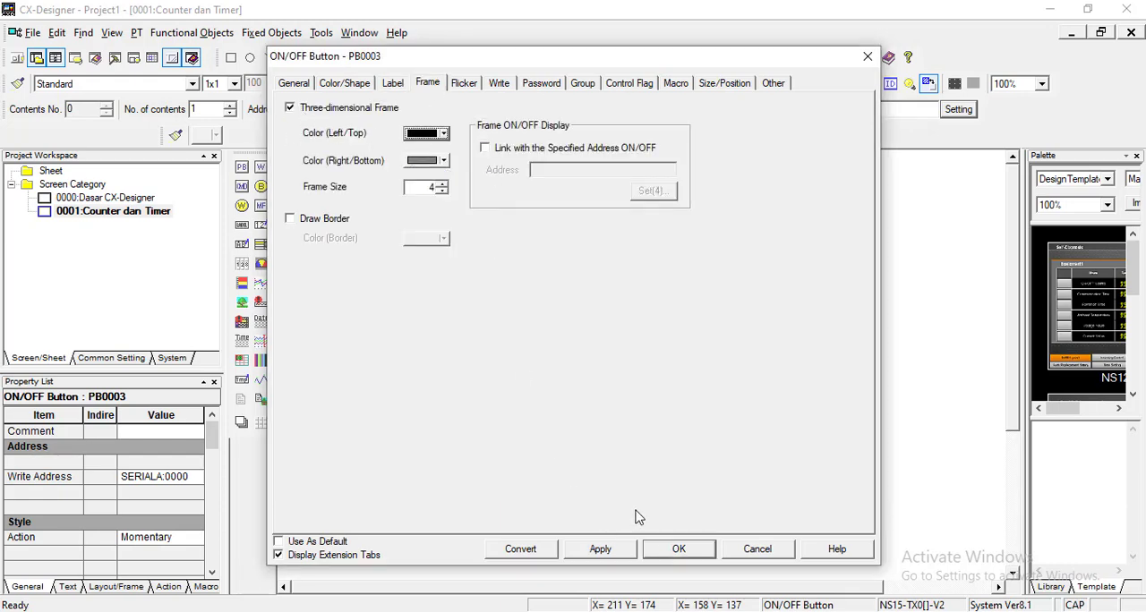
pyautogui.click(668, 548)
pyautogui.click(515, 411)
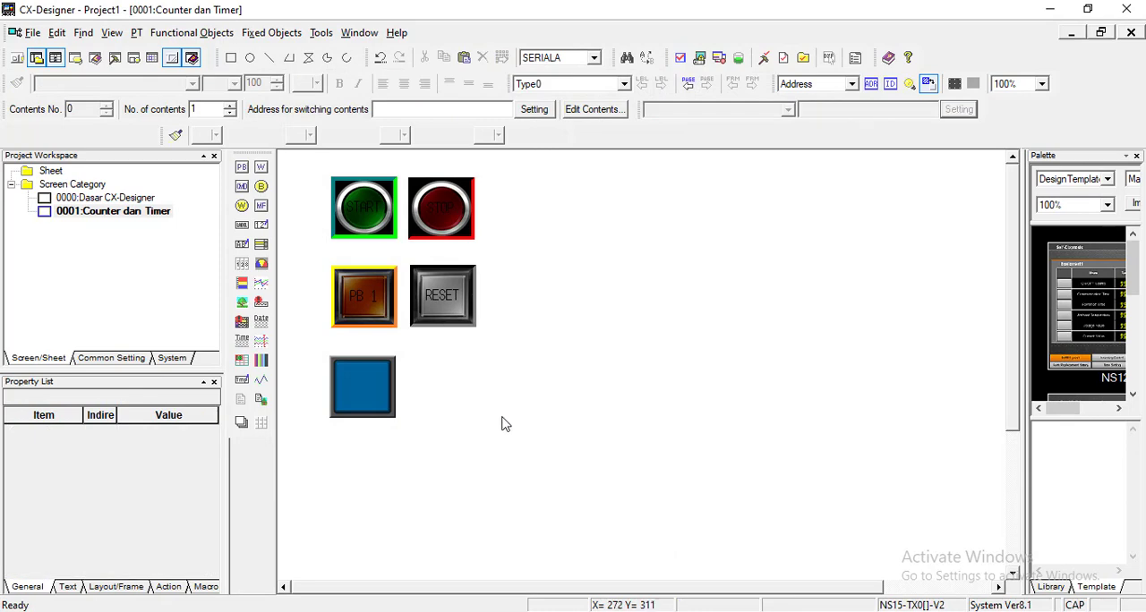
# Step: Set the third row's button to write address SERIALA:00000.04 and the blue square pair from the Switches-Square4 shape type
pyautogui.doubleClick(379, 398)
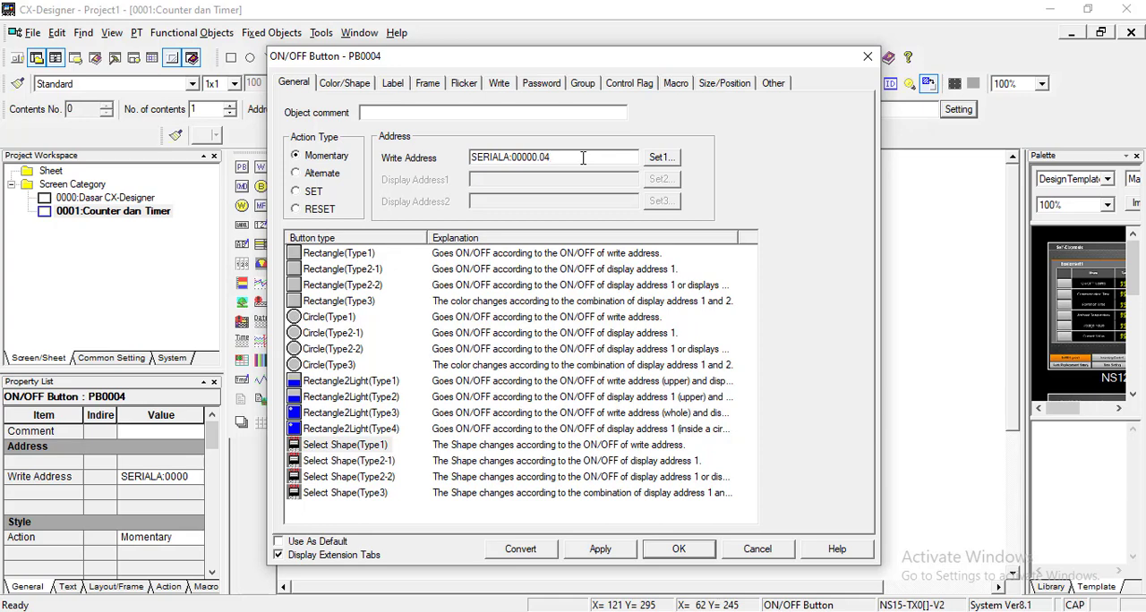
pyautogui.click(341, 85)
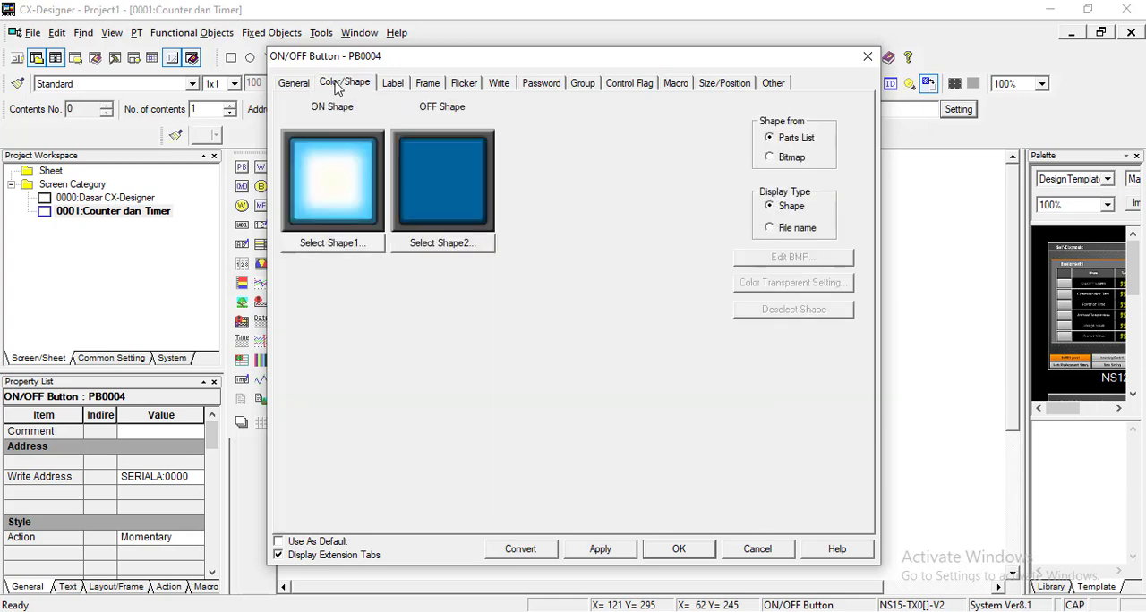
pyautogui.click(356, 251)
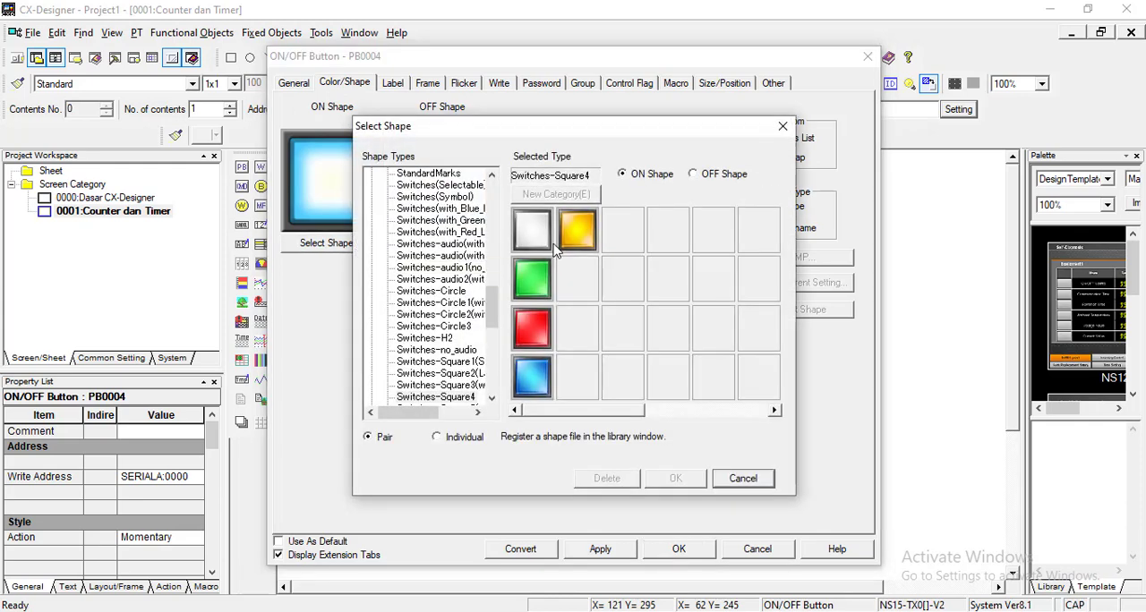
pyautogui.click(543, 378)
pyautogui.click(687, 478)
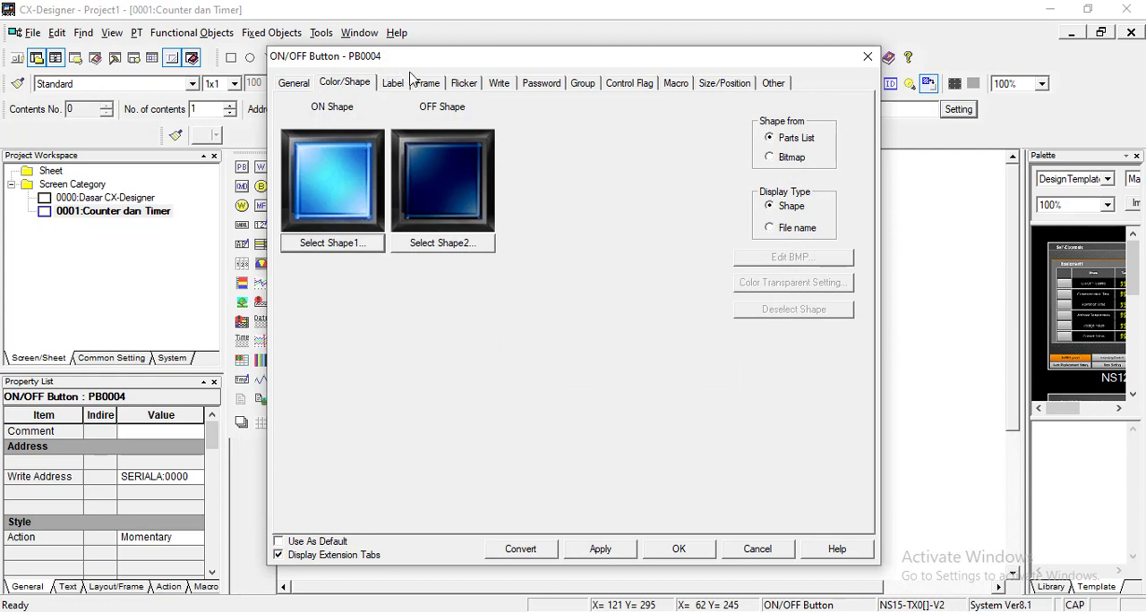
# Step: Label this button PB 2 and apply a three-dimensional frame with dark blue left/top and cyan right/bottom colors
pyautogui.click(394, 82)
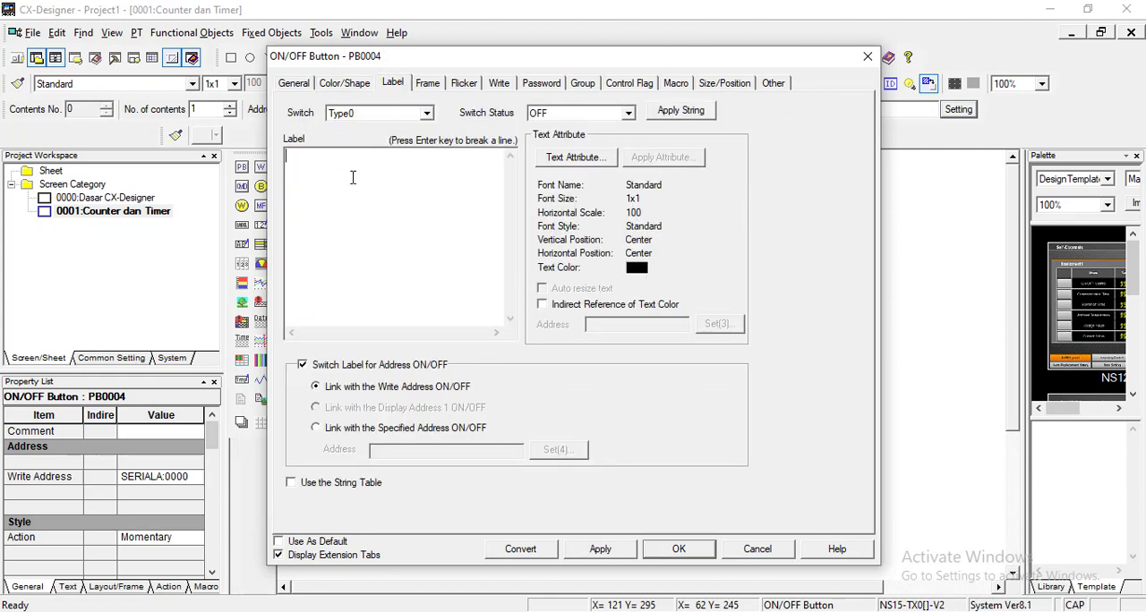
pyautogui.click(429, 83)
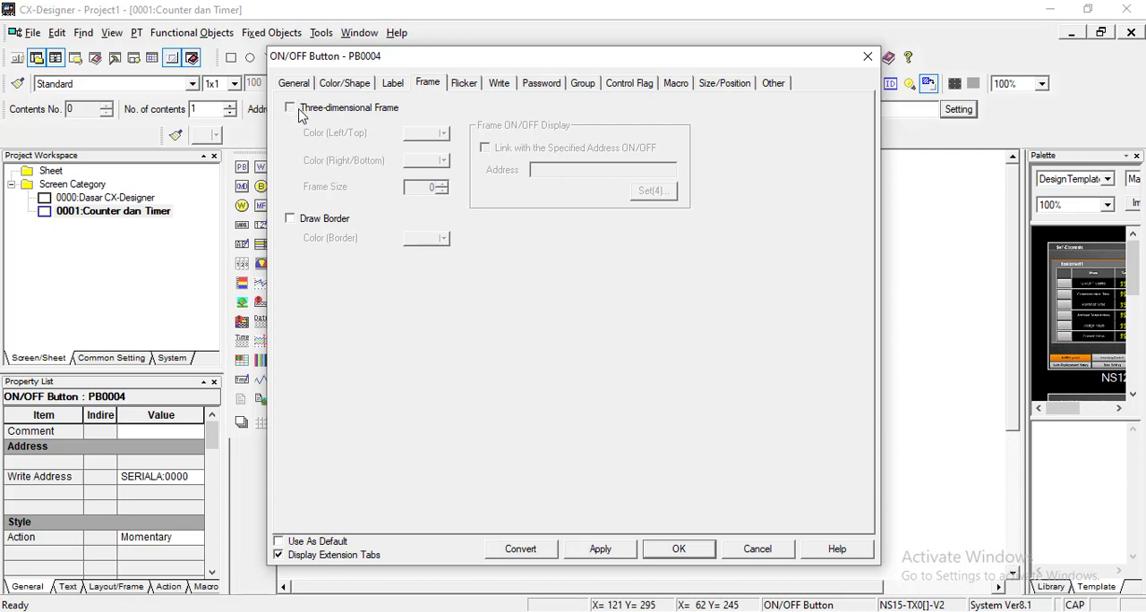
pyautogui.click(301, 109)
pyautogui.click(442, 133)
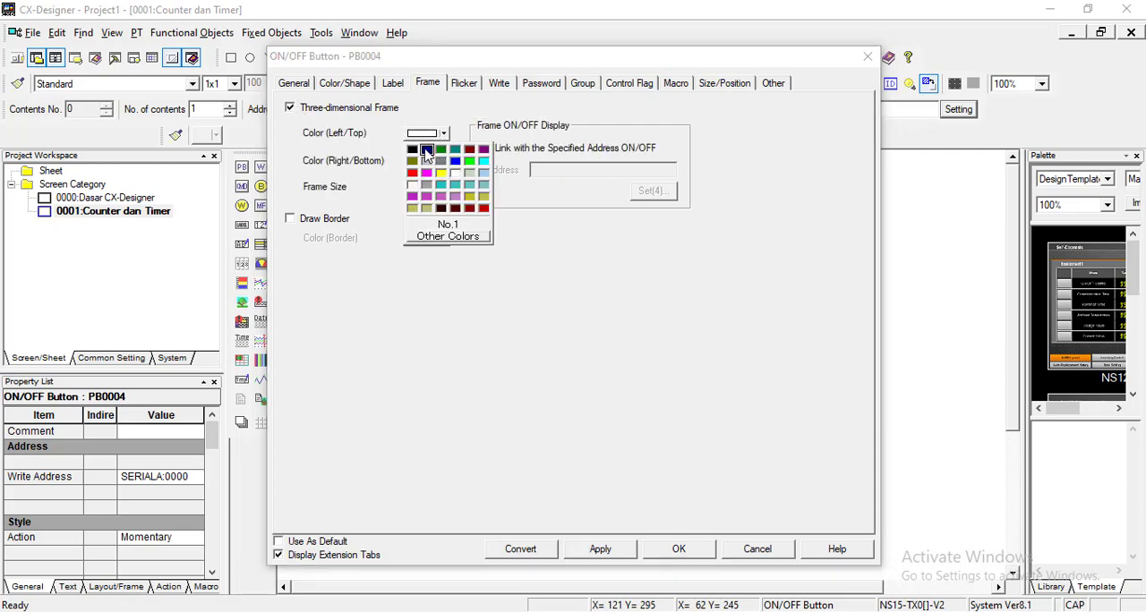
pyautogui.click(426, 149)
pyautogui.click(444, 160)
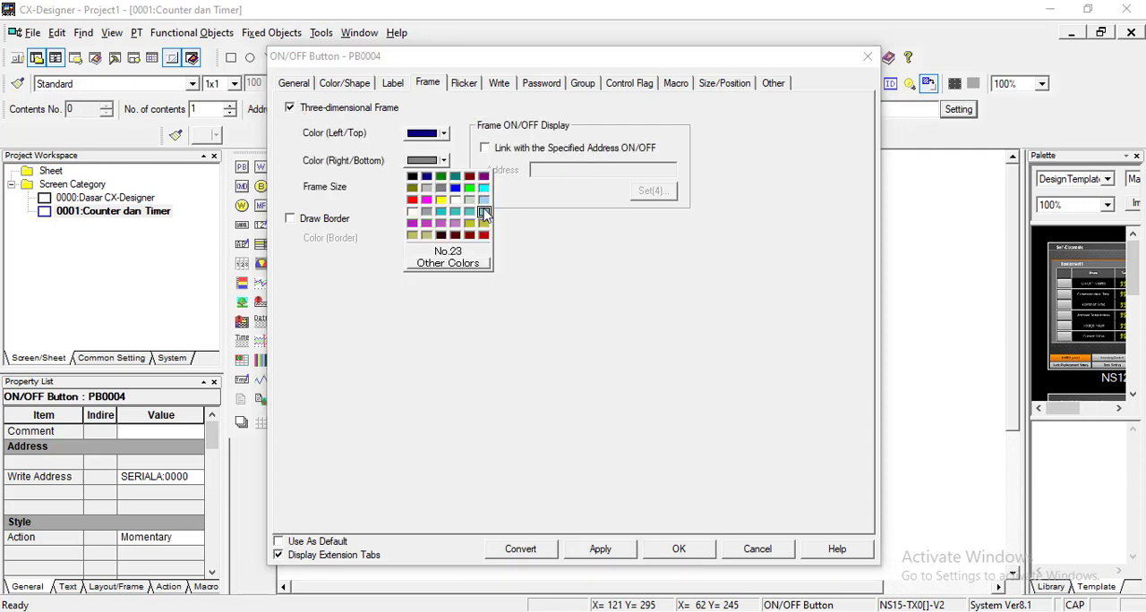
pyautogui.click(483, 189)
pyautogui.click(678, 550)
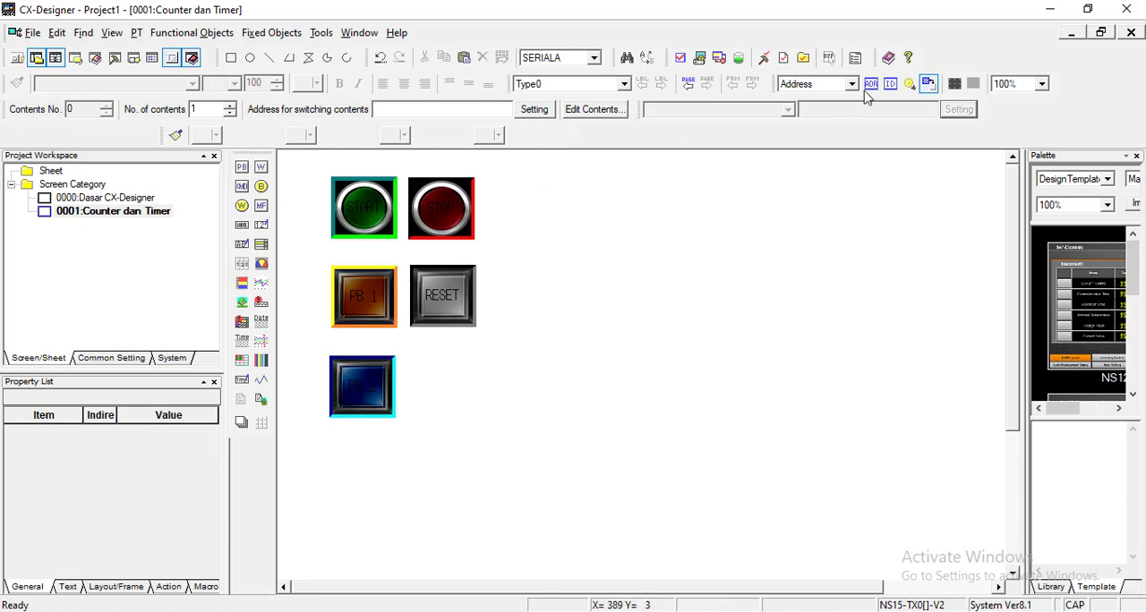
# Step: Preview the buttons in their ON state and return to the OFF state display
pyautogui.click(910, 85)
pyautogui.click(910, 85)
# Step: Place a narrow text label directly below the START button and center its text horizontally
pyautogui.click(242, 224)
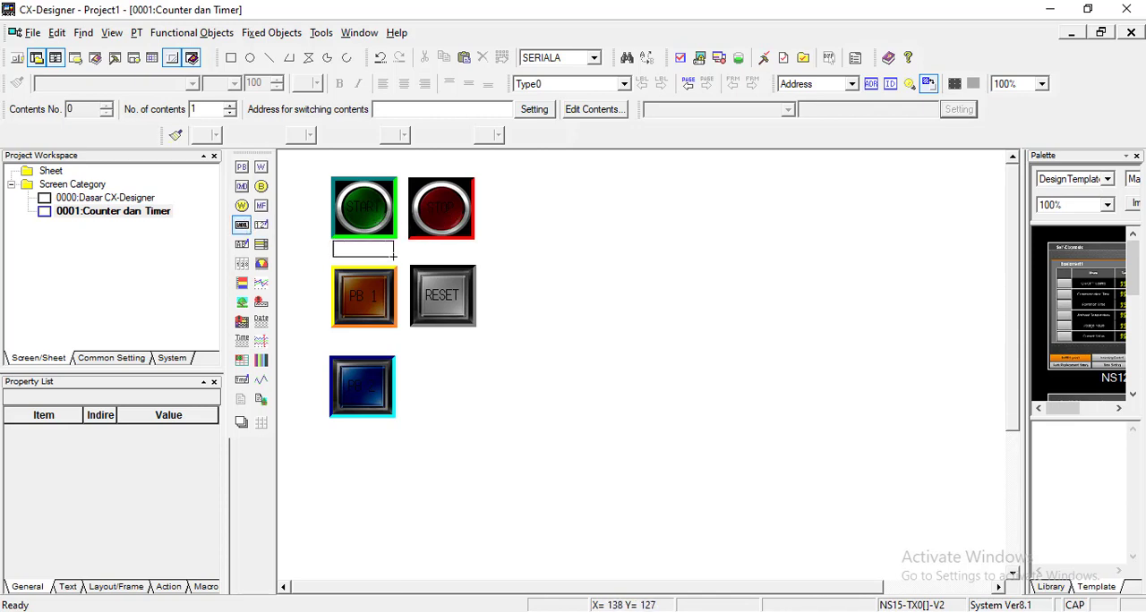
pyautogui.moveTo(393, 256); pyautogui.dragTo(393, 256)
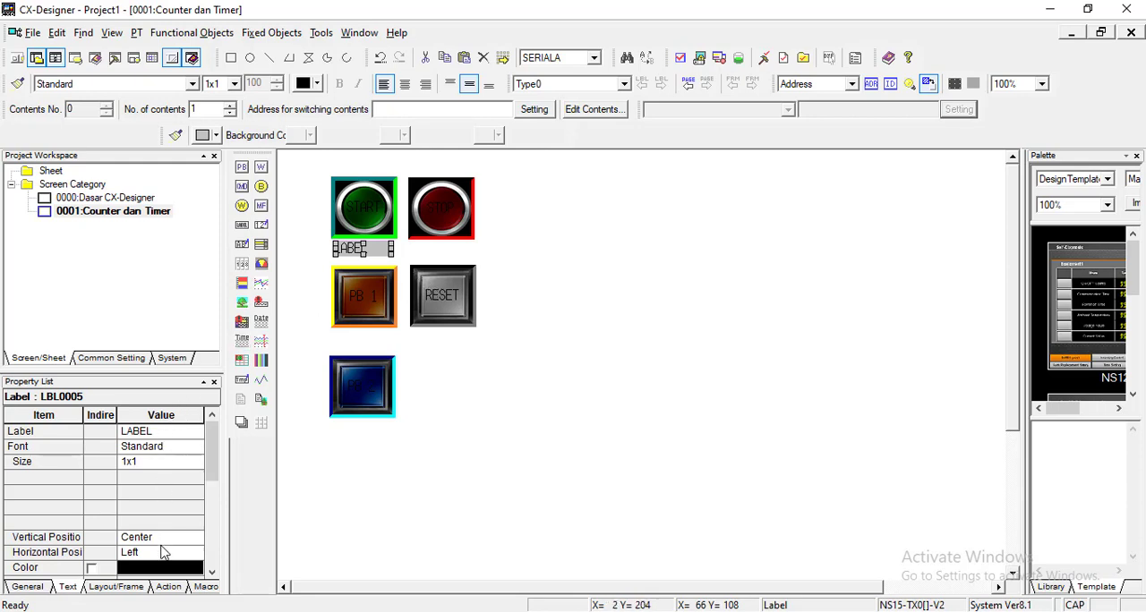
pyautogui.click(161, 552)
pyautogui.click(135, 581)
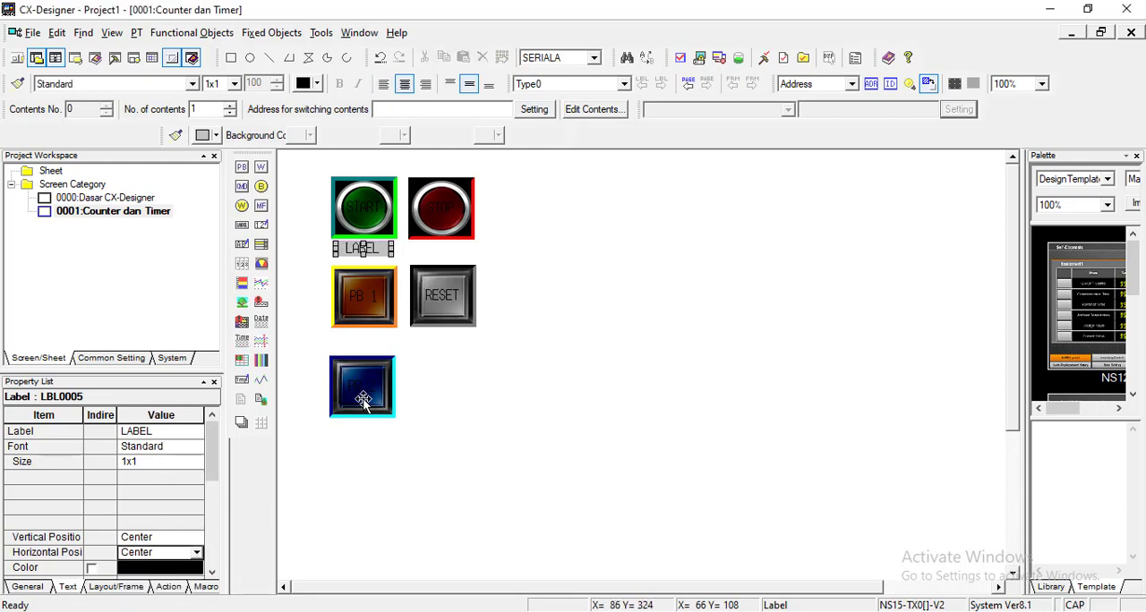
pyautogui.click(602, 302)
# Step: Duplicate the label below START and place the copy beneath the STOP button
pyautogui.click(385, 251)
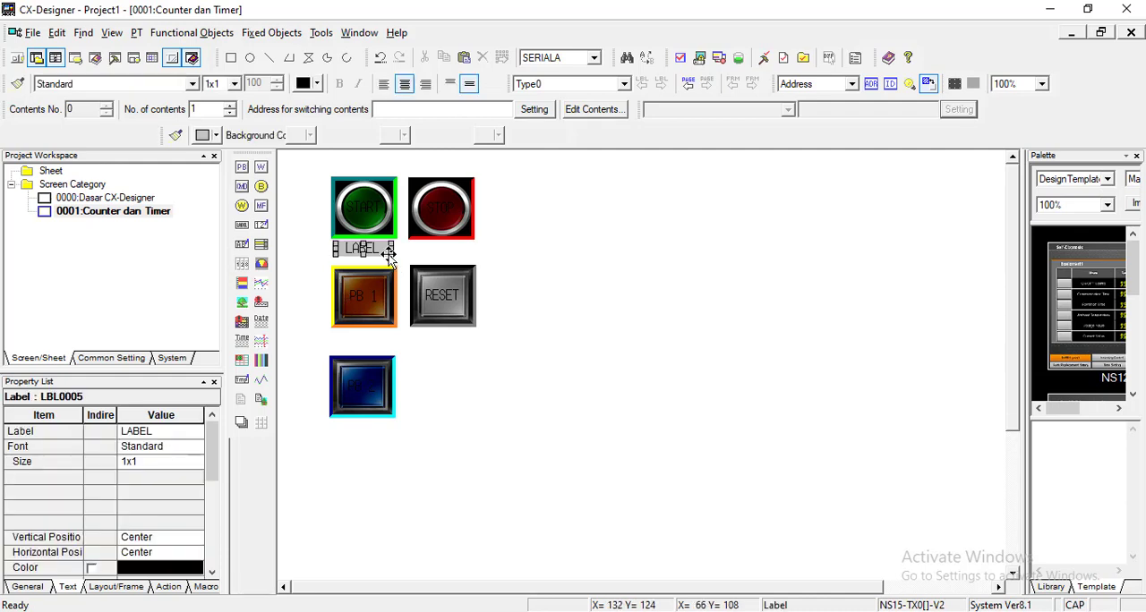
pyautogui.hotkey('ctrl', 'c')
pyautogui.hotkey('ctrl', 'v')
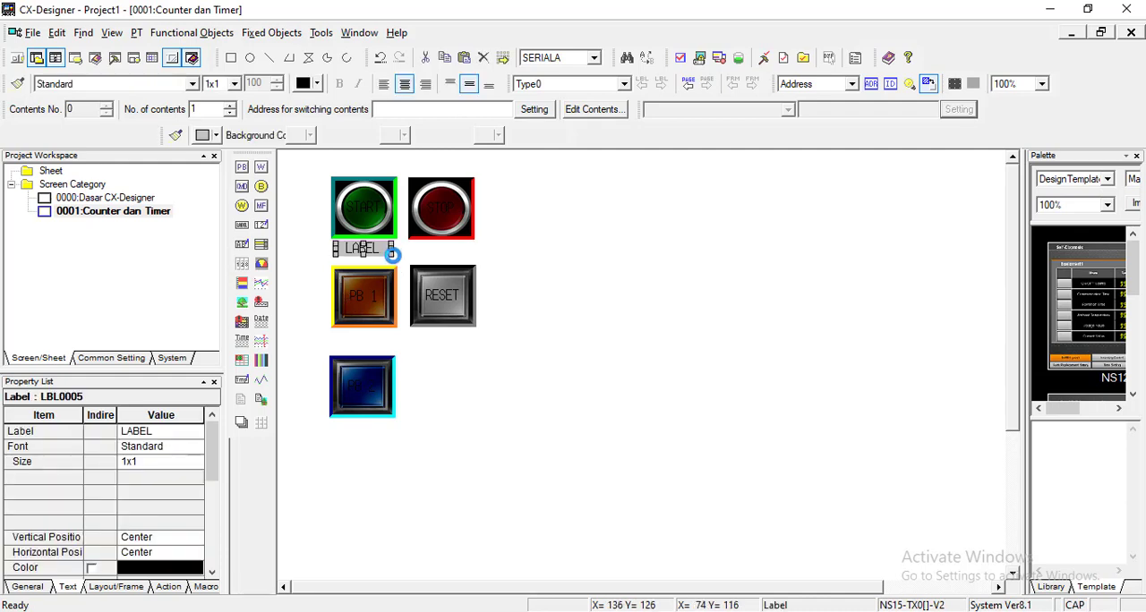
pyautogui.moveTo(377, 260); pyautogui.dragTo(447, 255)
pyautogui.click(531, 347)
# Step: Move the PB 1, RESET and PB 2 buttons down together to leave more room below the first row
pyautogui.moveTo(517, 452); pyautogui.dragTo(315, 271)
pyautogui.moveTo(378, 312); pyautogui.dragTo(378, 337)
pyautogui.click(402, 260)
# Step: Duplicate the two labels of the first row and place the copies beneath the PB 1 and RESET buttons
pyautogui.click(377, 251)
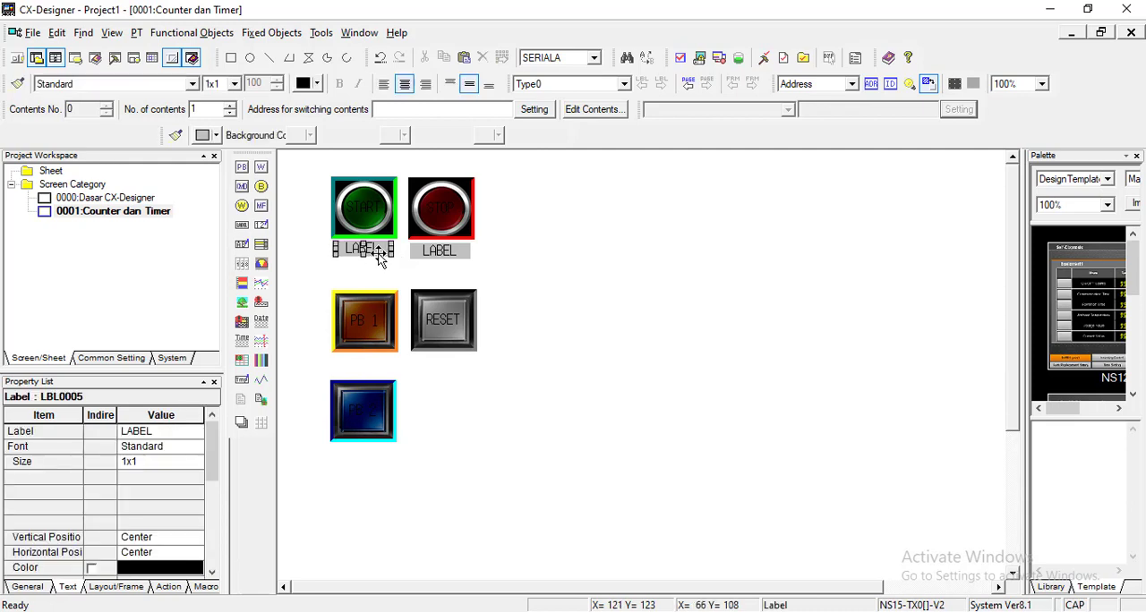
pyautogui.click(491, 284)
pyautogui.moveTo(493, 272); pyautogui.dragTo(340, 251)
pyautogui.hotkey('ctrl', 'v')
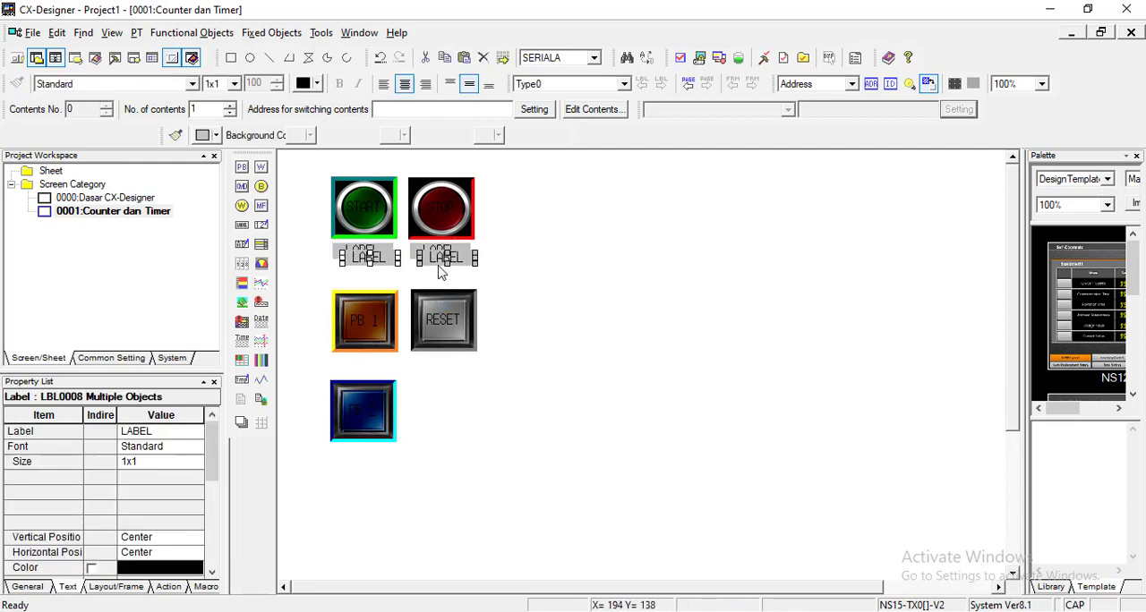
pyautogui.moveTo(432, 258); pyautogui.dragTo(428, 362)
pyautogui.click(430, 387)
# Step: Align the PB 2 button under PB 1 and place a copy of the label directly beneath it
pyautogui.click(364, 414)
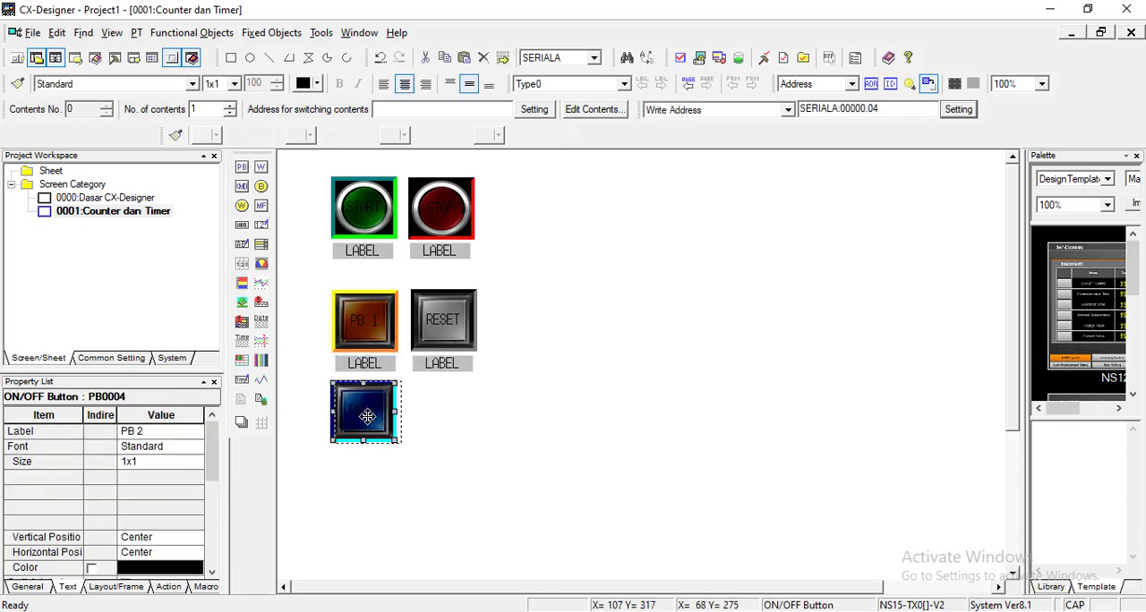
pyautogui.moveTo(364, 414); pyautogui.dragTo(368, 417)
pyautogui.click(439, 365)
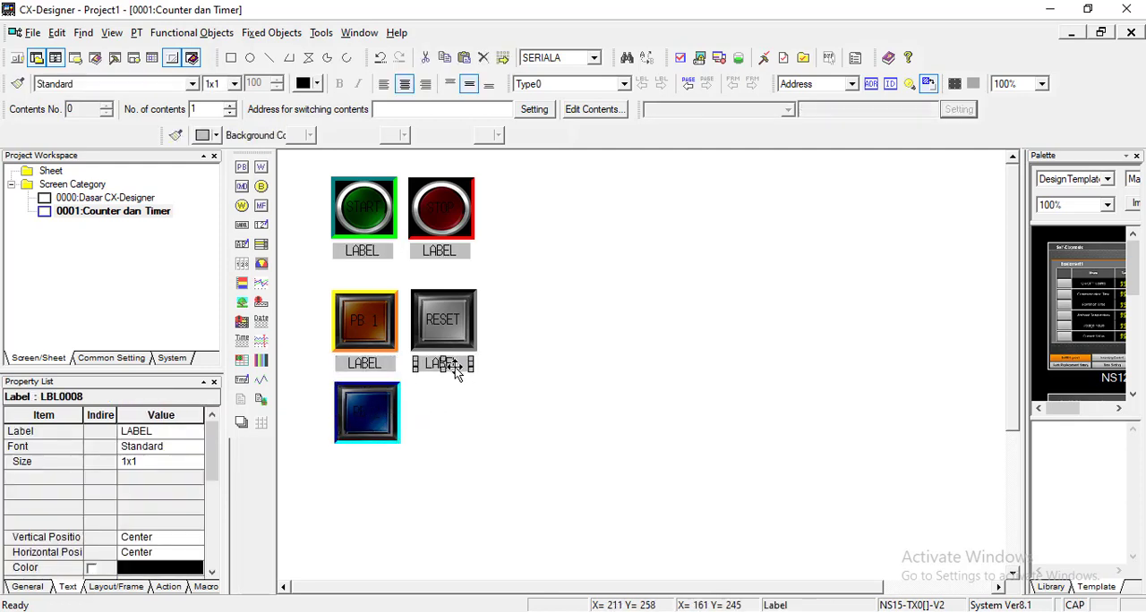
pyautogui.hotkey('ctrl', 'c')
pyautogui.hotkey('ctrl', 'v')
pyautogui.moveTo(455, 368); pyautogui.dragTo(378, 456)
pyautogui.click(488, 454)
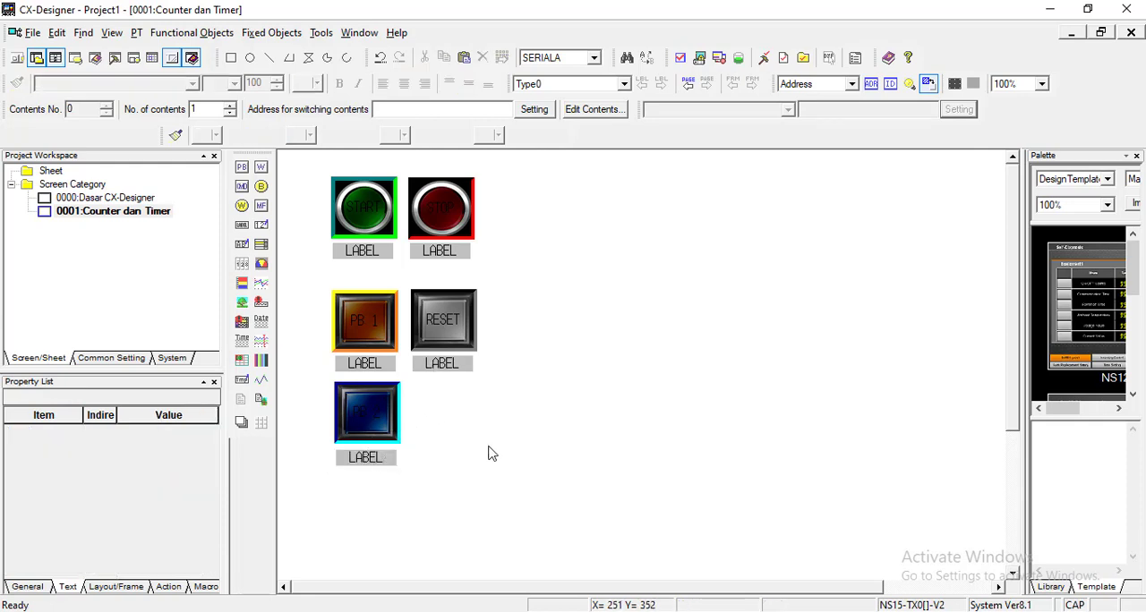
# Step: Set the text of the labels beneath the green and red buttons to START and STOP respectively
pyautogui.click(366, 252)
pyautogui.click(160, 433)
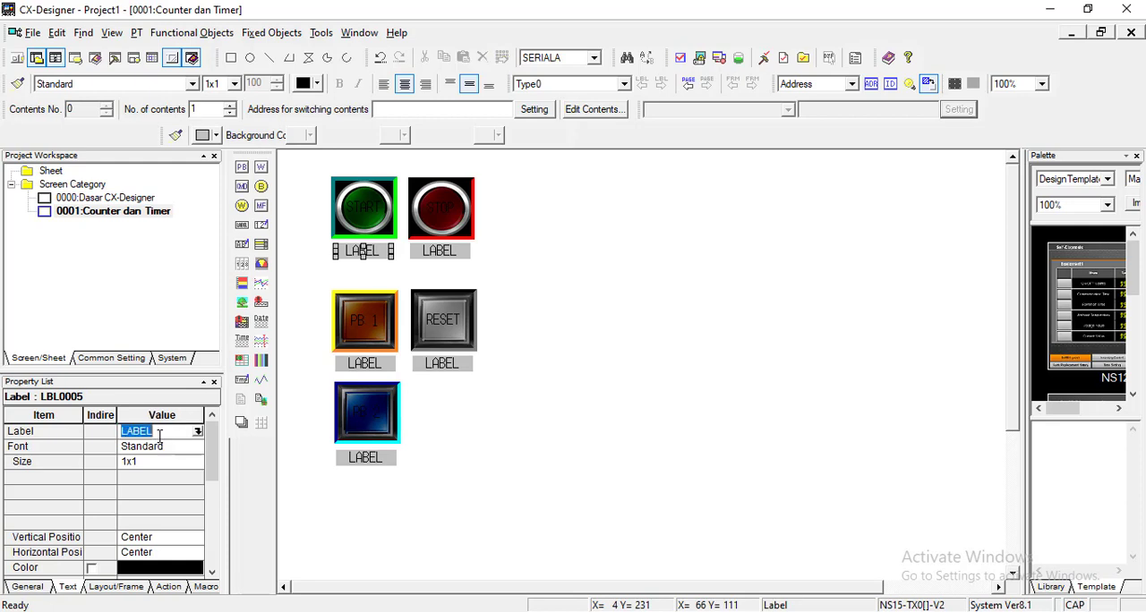
pyautogui.write('sTART')
pyautogui.press('Return')
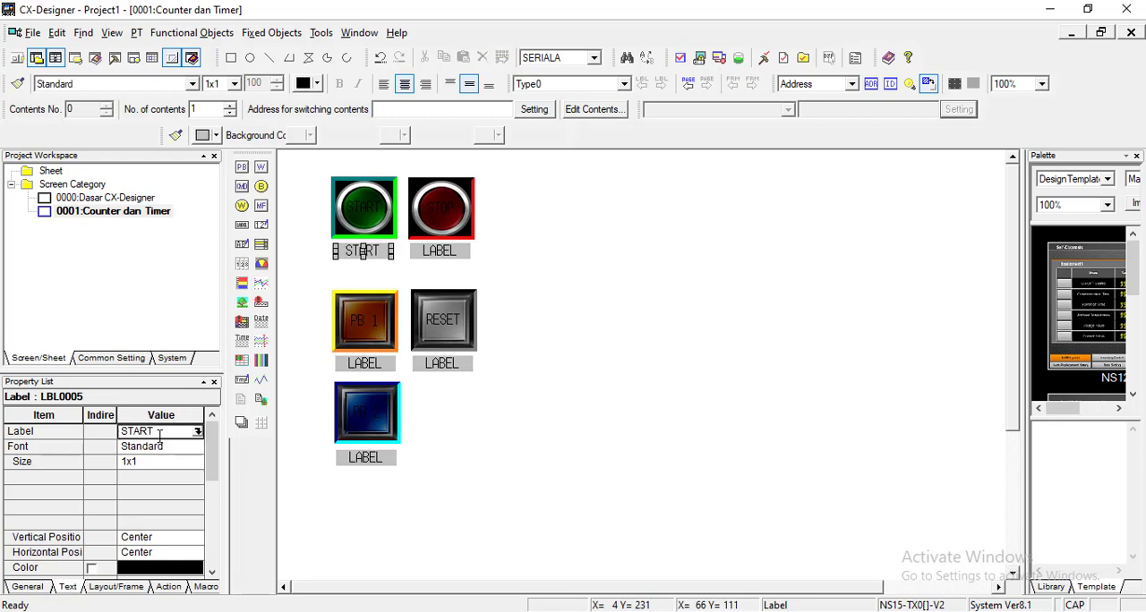
pyautogui.click(439, 252)
pyautogui.click(159, 433)
pyautogui.write('STOP')
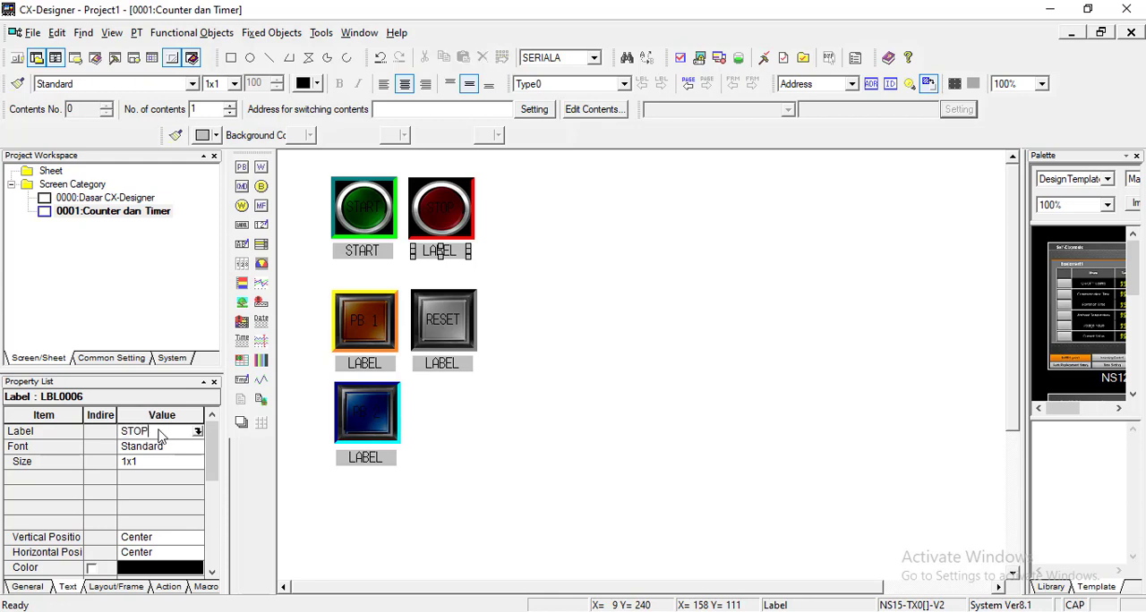
pyautogui.press('Return')
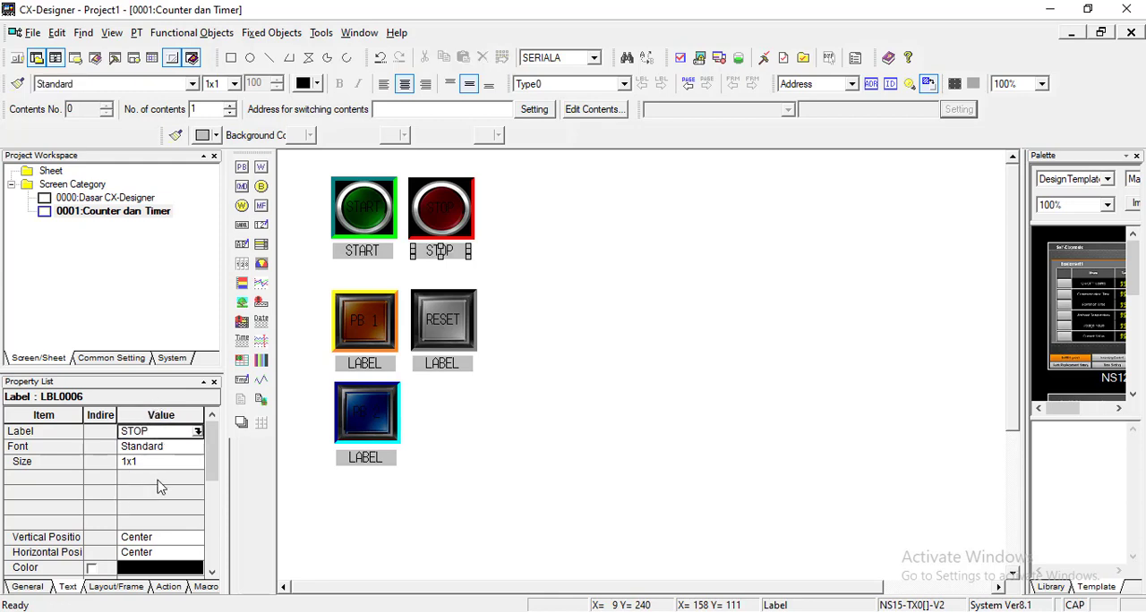
# Step: Set the text of the label beneath the PB 1 button to PB 1
pyautogui.click(385, 363)
pyautogui.click(157, 435)
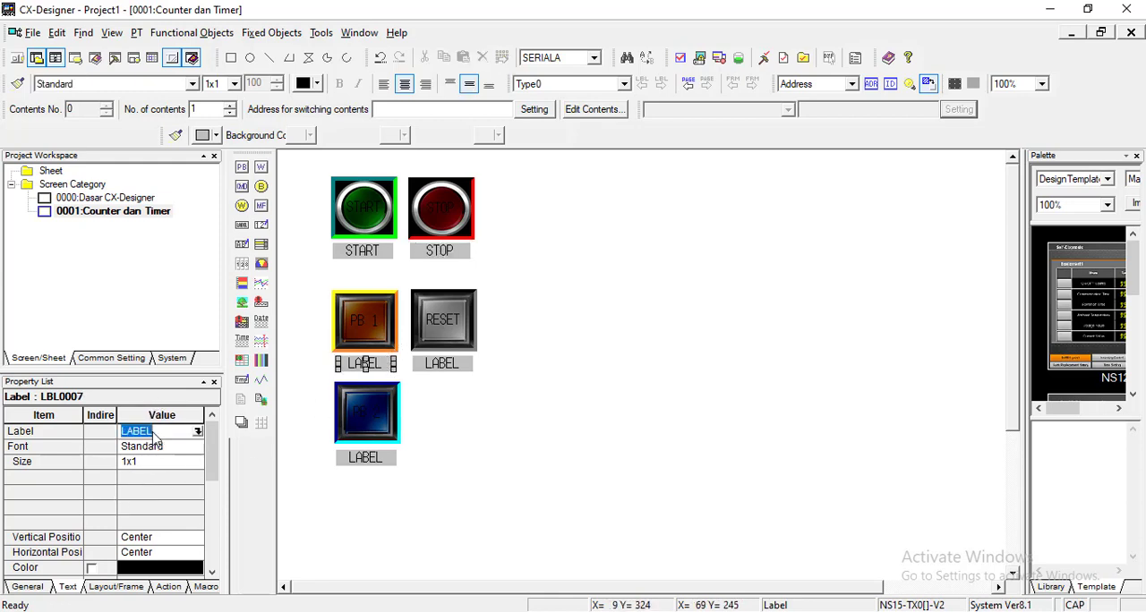
pyautogui.write('PB 1')
pyautogui.press('Return')
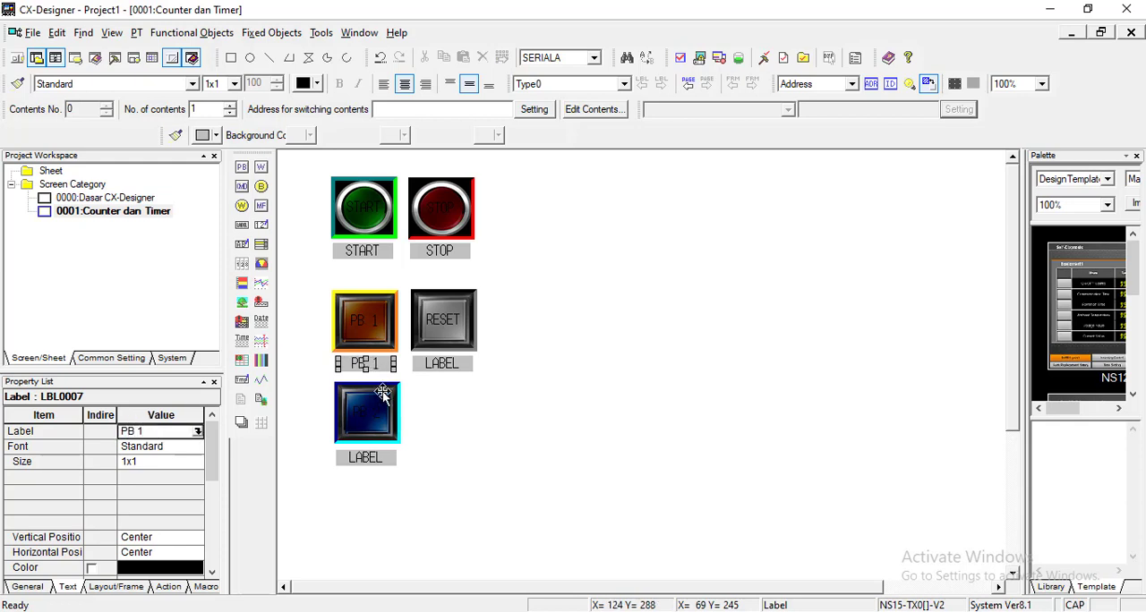
pyautogui.click(424, 363)
pyautogui.click(166, 434)
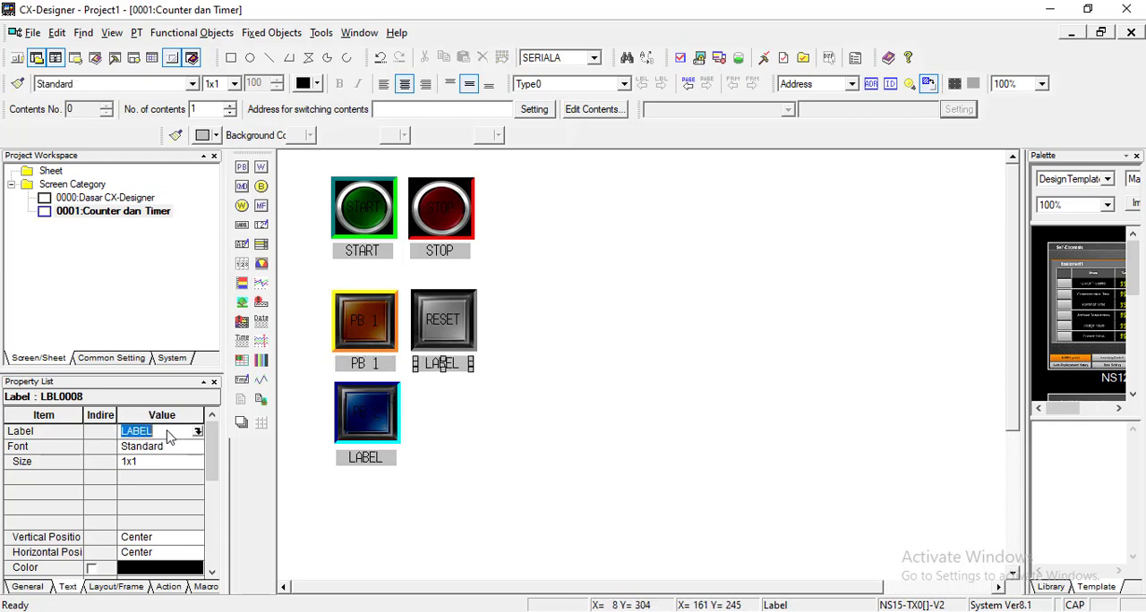
pyautogui.write('PB 2')
pyautogui.press('Return')
# Step: Set the text of the label beneath the RESET button to RESET
pyautogui.click(169, 434)
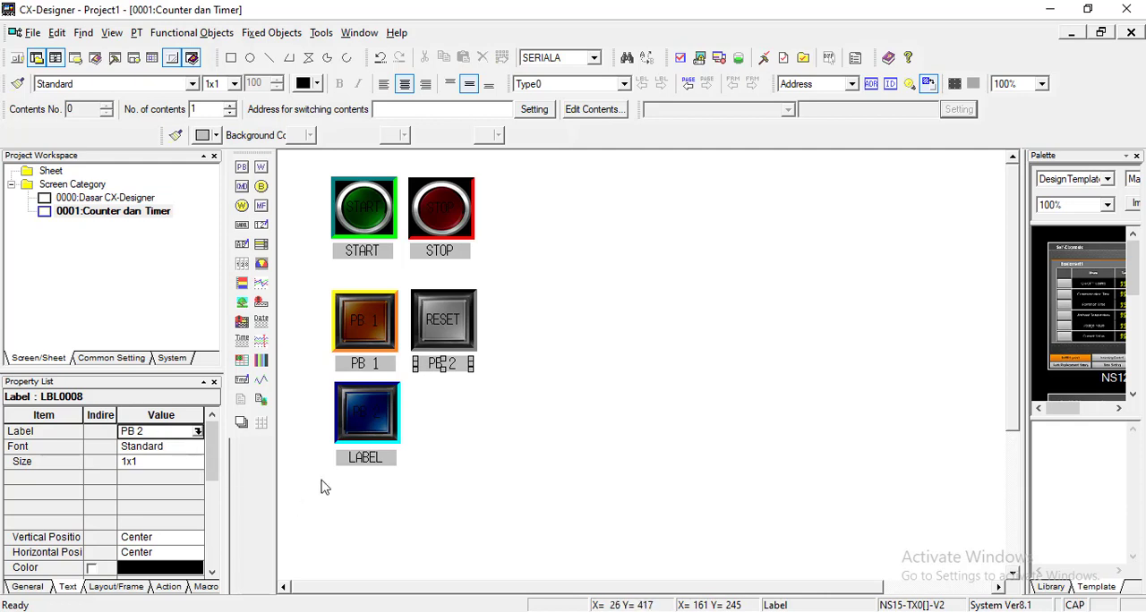
pyautogui.click(141, 432)
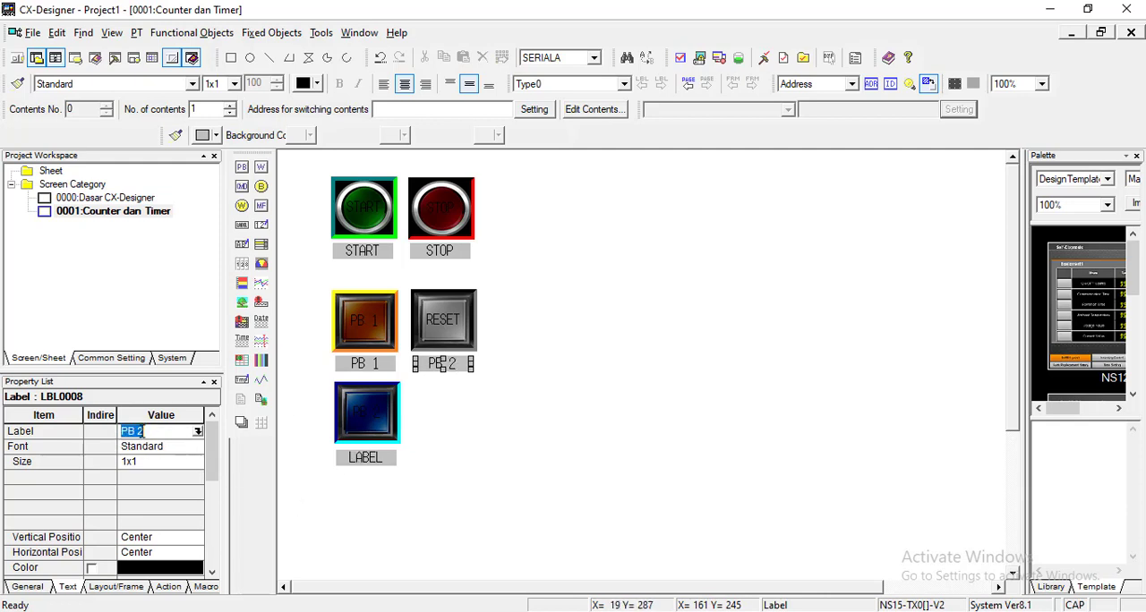
pyautogui.write('RESET')
pyautogui.press('Return')
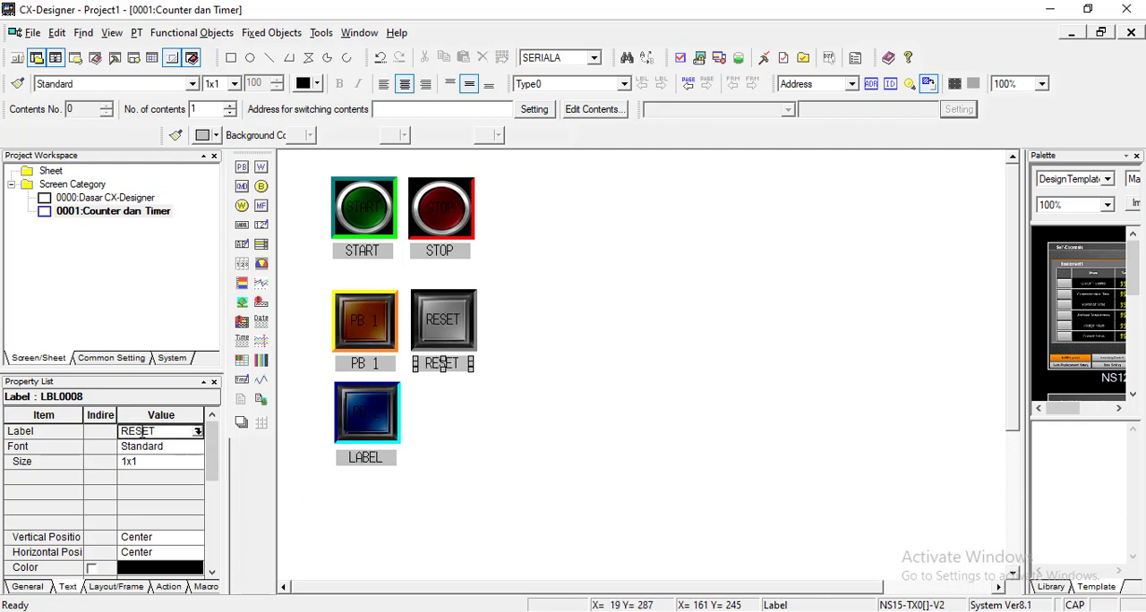
# Step: Set the text of the label beneath the blue button to PB 2
pyautogui.click(367, 458)
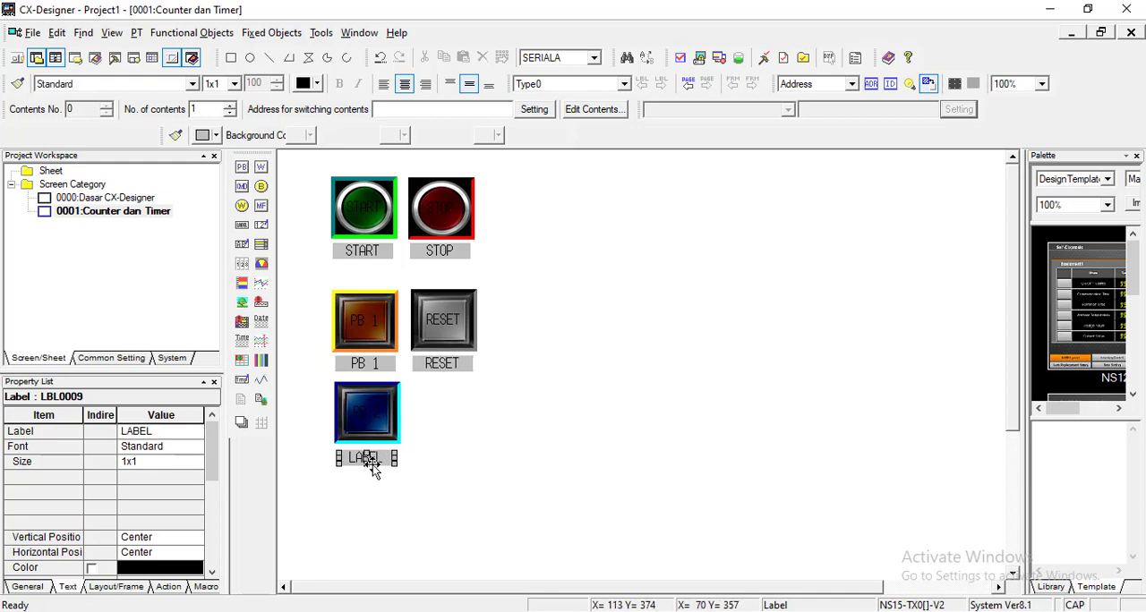
pyautogui.click(161, 434)
pyautogui.write('PB')
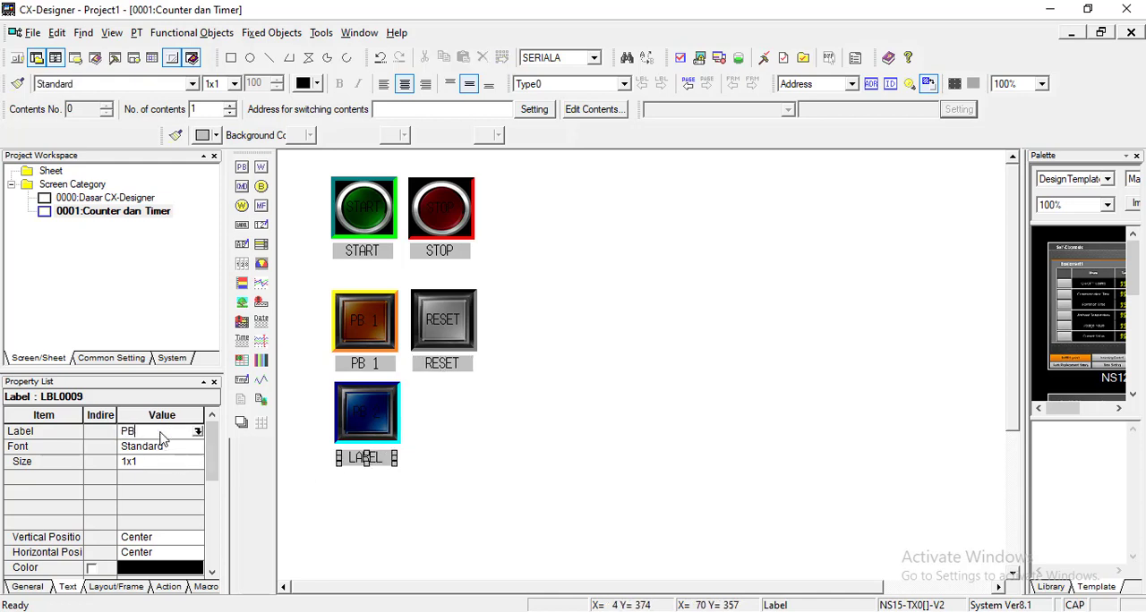
pyautogui.write(' 2')
pyautogui.press('Return')
pyautogui.click(449, 430)
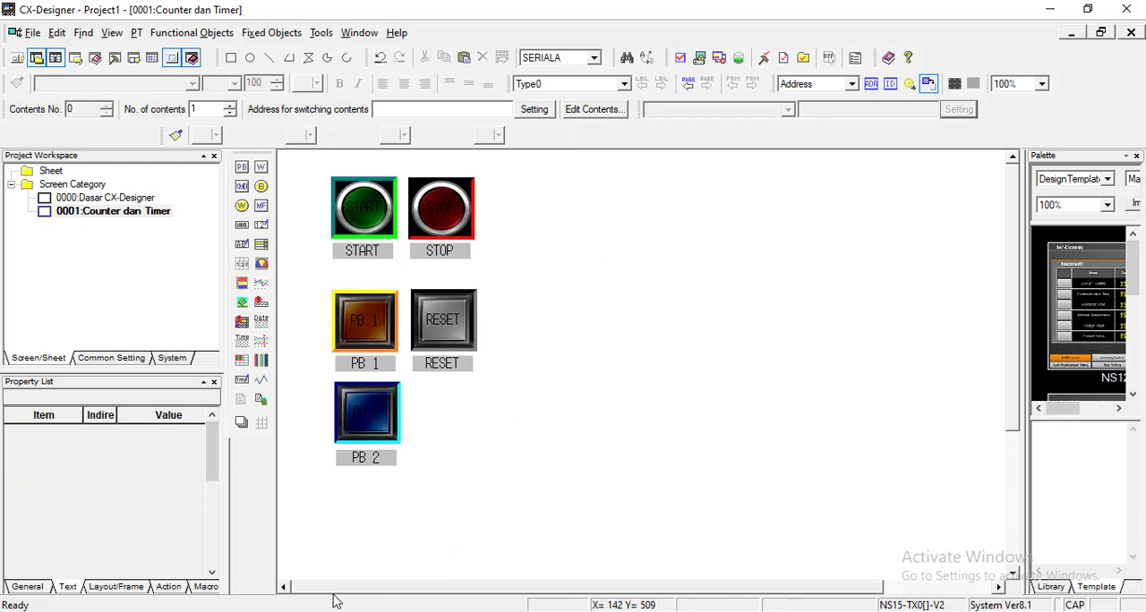
# Step: Switch to CX-Programmer and review the ladder's input contacts and the addresses of the Lampu 1 and Lampu 2 output coils
pyautogui.hotkey('alt', 'Tab')
pyautogui.scroll(2, 457, 314)
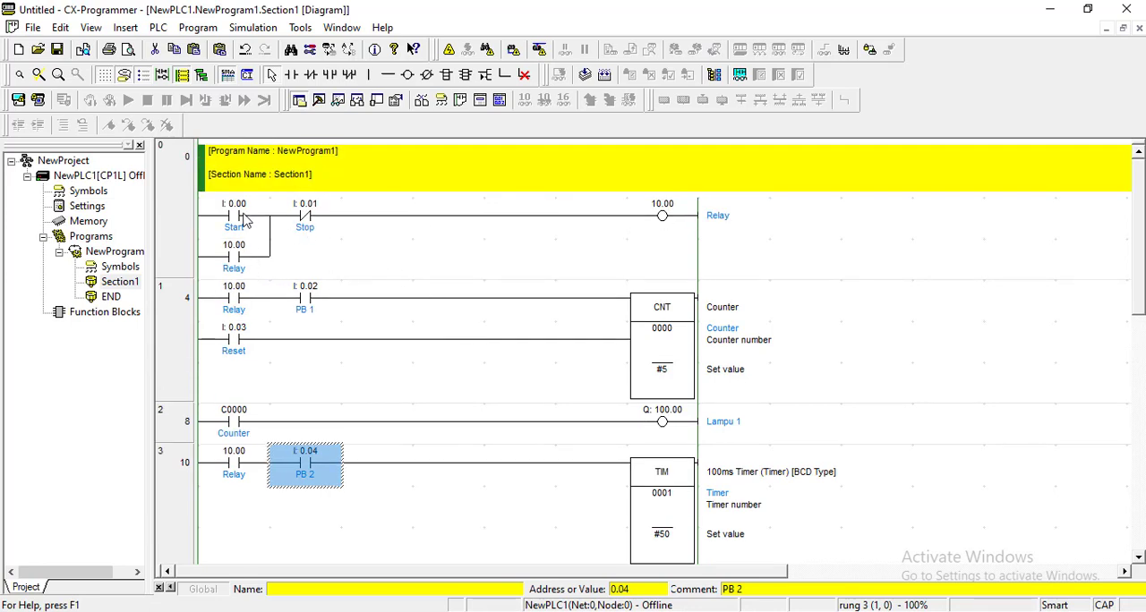
pyautogui.click(239, 219)
pyautogui.click(315, 222)
pyautogui.click(296, 313)
pyautogui.click(240, 351)
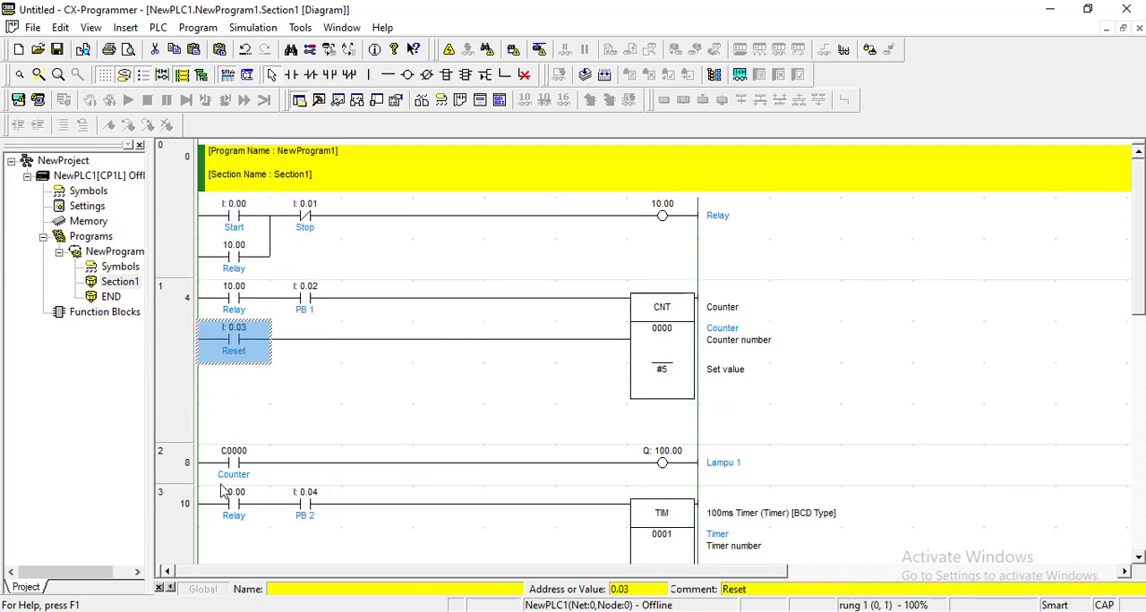
pyautogui.click(302, 506)
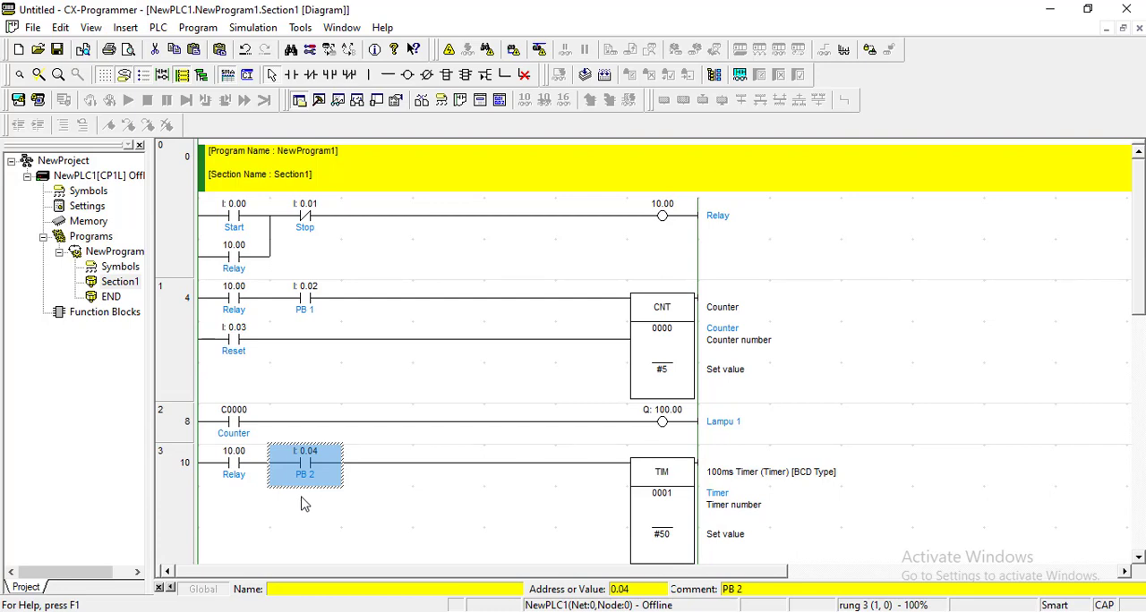
pyautogui.scroll(-3, 663, 488)
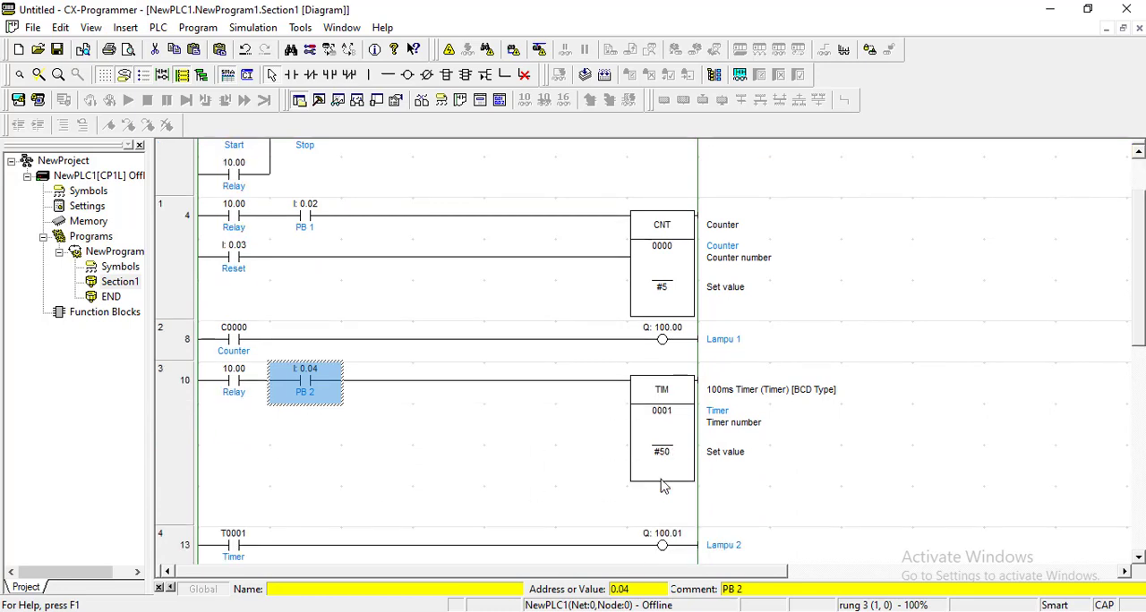
pyautogui.click(668, 343)
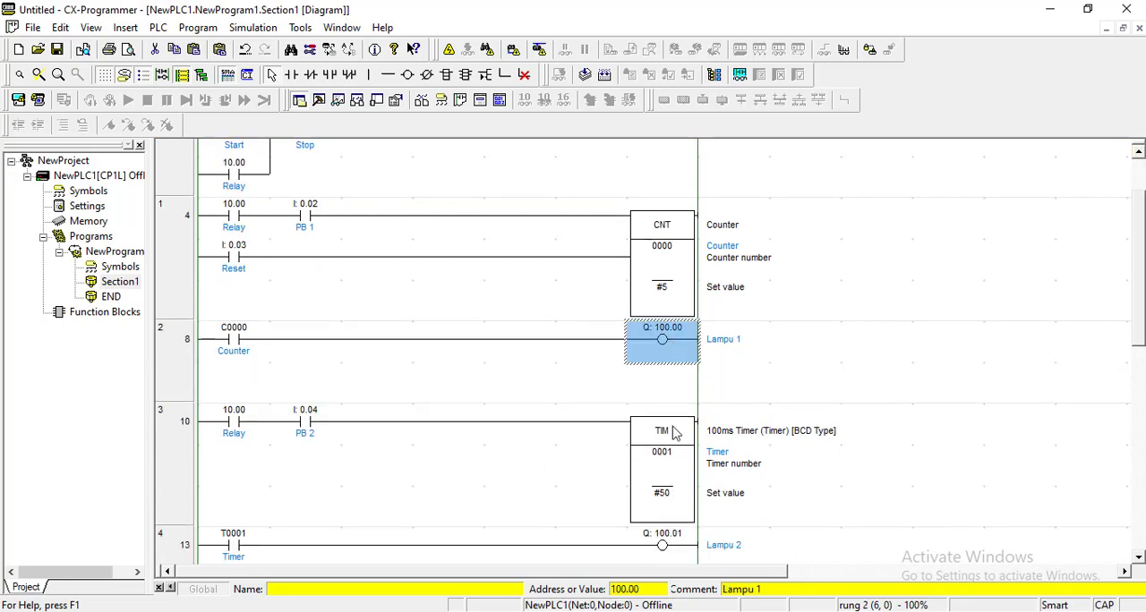
pyautogui.click(661, 544)
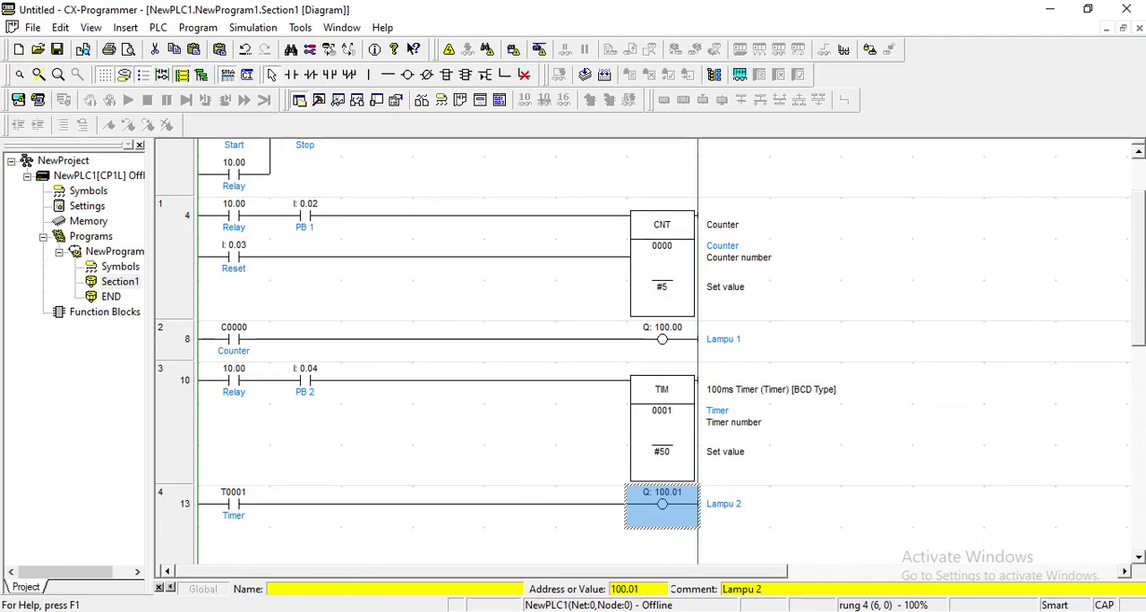
# Step: Switch to CX-Designer, draw a bit lamp in the empty area beside the buttons, and duplicate it to form a vertical pair
pyautogui.click(324, 610)
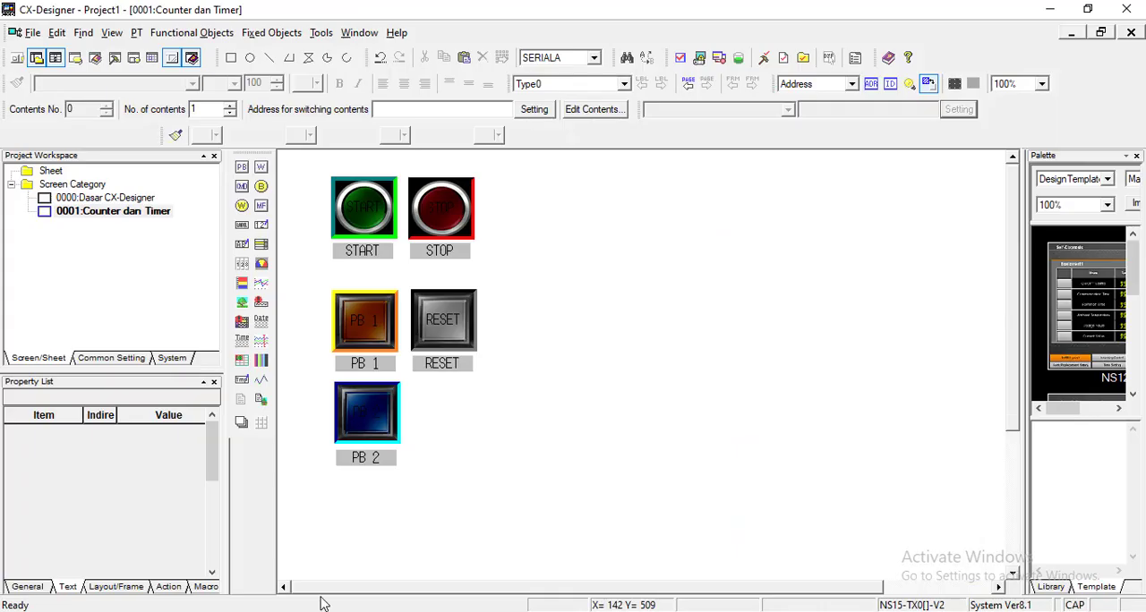
pyautogui.click(260, 186)
pyautogui.moveTo(568, 178)
pyautogui.mouseDown()
pyautogui.moveTo(596, 217)
pyautogui.moveTo(680, 260)
pyautogui.mouseUp()
pyautogui.moveTo(630, 218); pyautogui.dragTo(614, 427)
pyautogui.hotkey('ctrl', 'v')
pyautogui.click(835, 469)
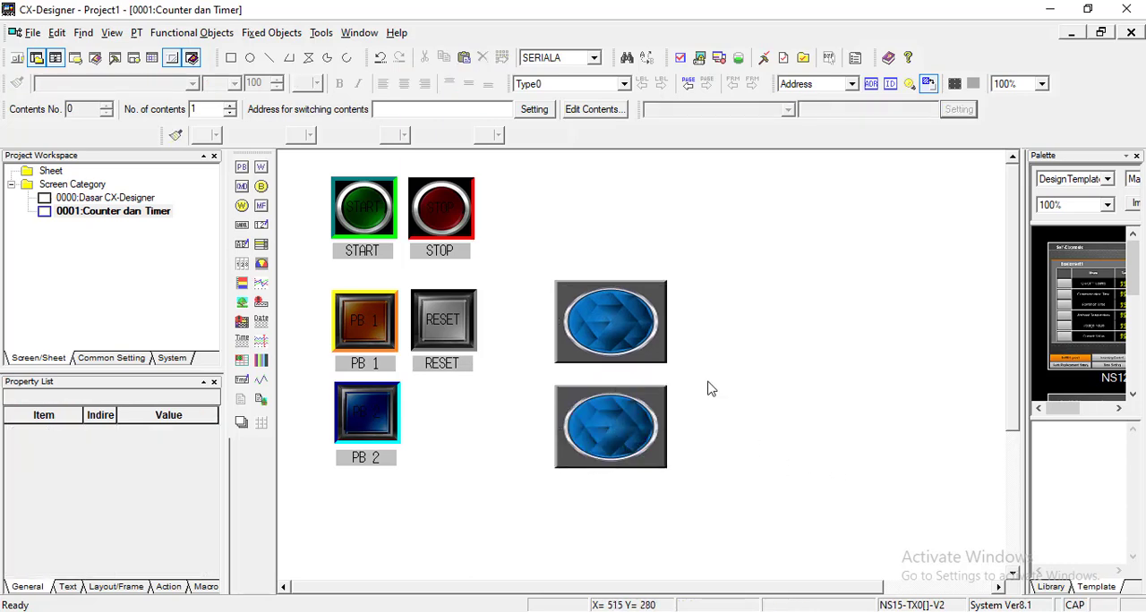
# Step: Set the upper bit lamp's display address to word 100, bit 0 in the CIO area of host SERIALA
pyautogui.doubleClick(647, 325)
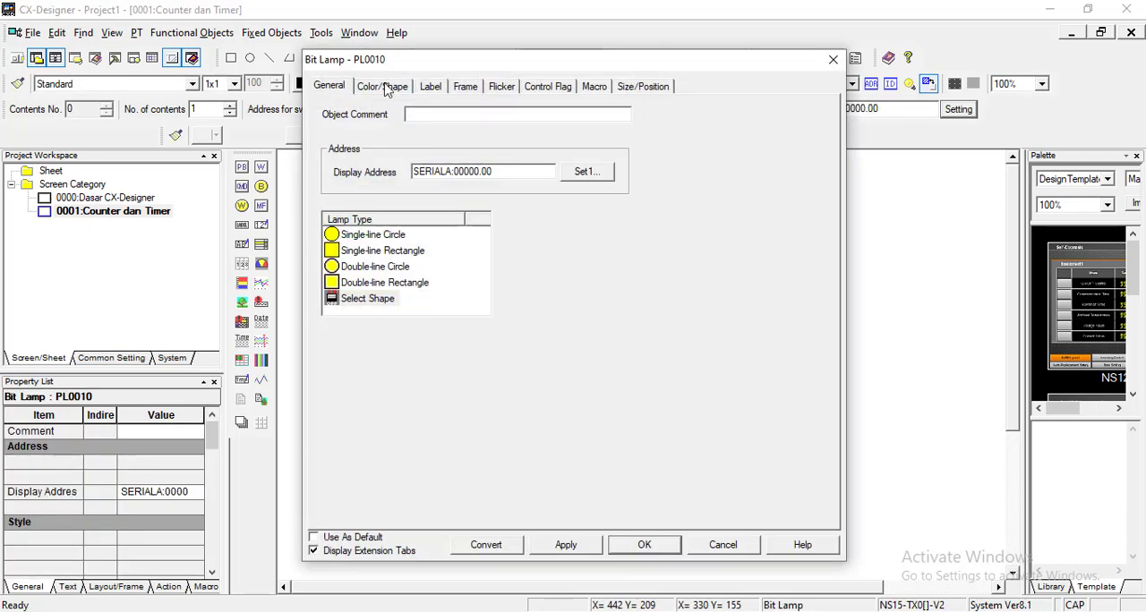
pyautogui.click(385, 86)
pyautogui.click(328, 85)
pyautogui.click(584, 172)
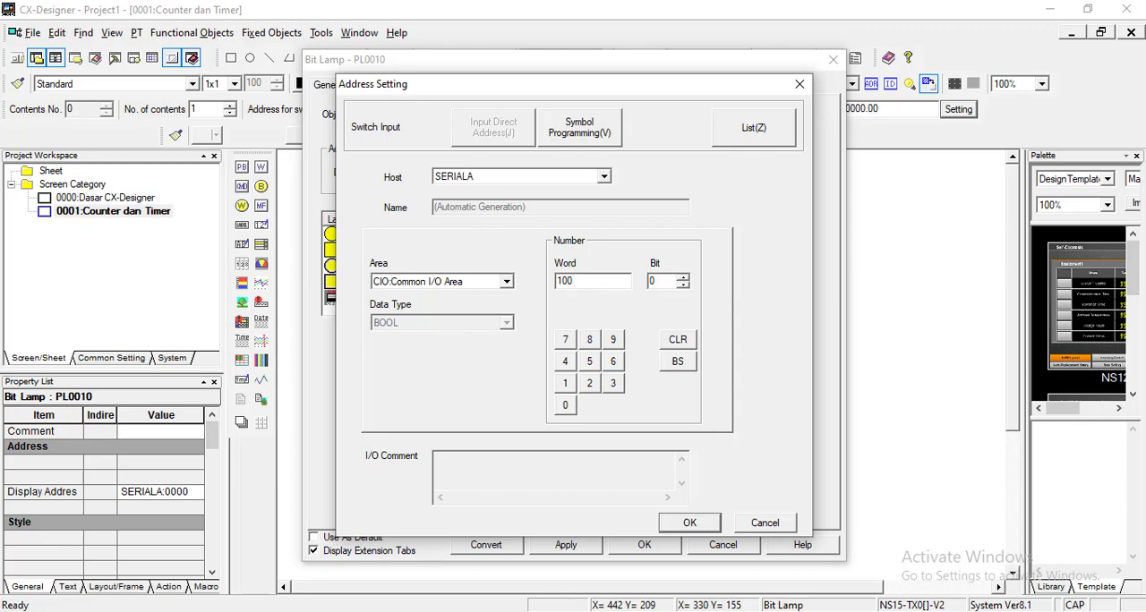
pyautogui.click(715, 523)
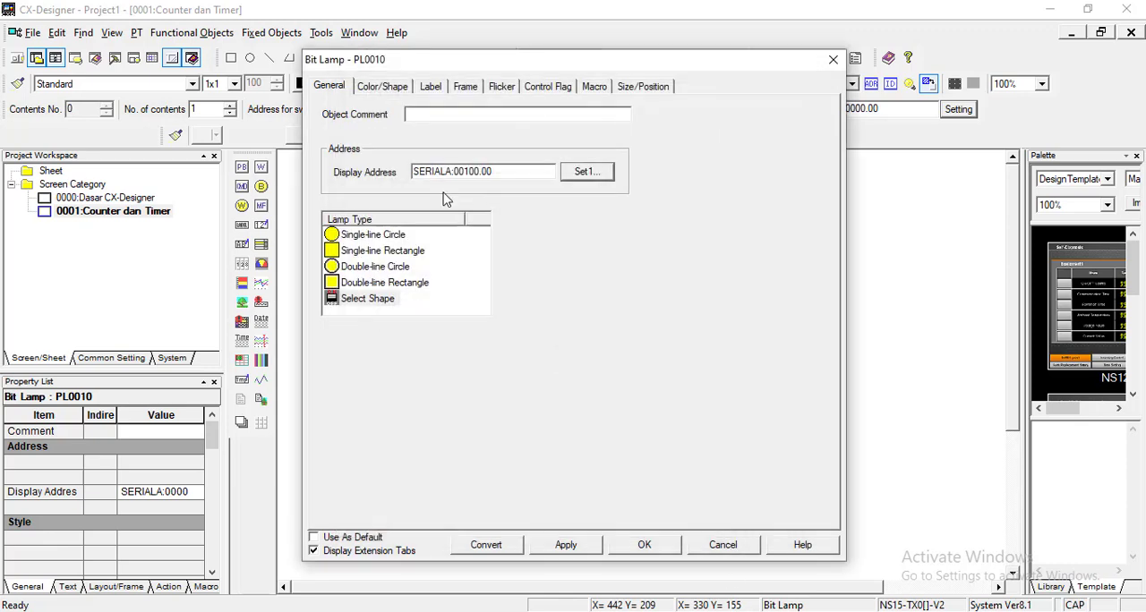
# Step: Give the upper bit lamp the purple ON/OFF shape pair from the LampSwitch-Rectangle type
pyautogui.click(395, 86)
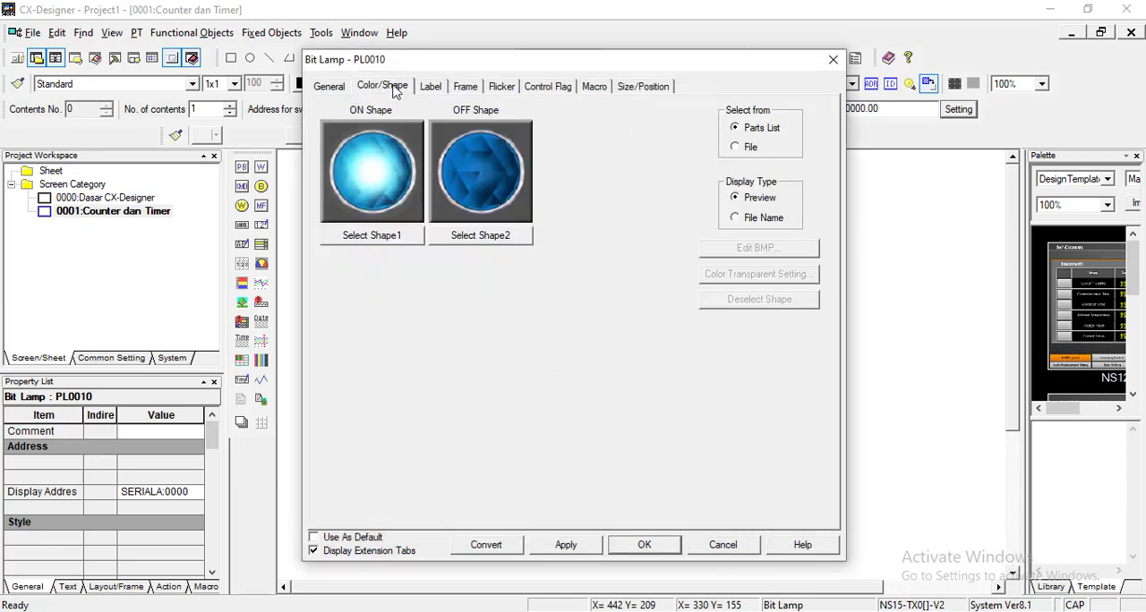
pyautogui.click(388, 236)
pyautogui.scroll(5, 481, 265)
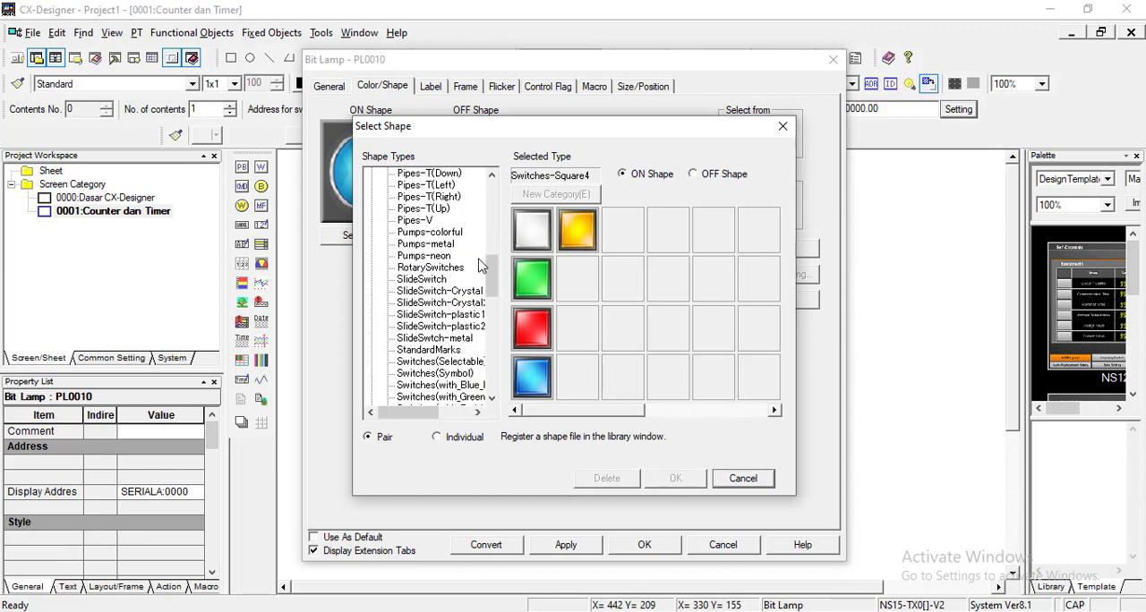
pyautogui.scroll(9, 481, 265)
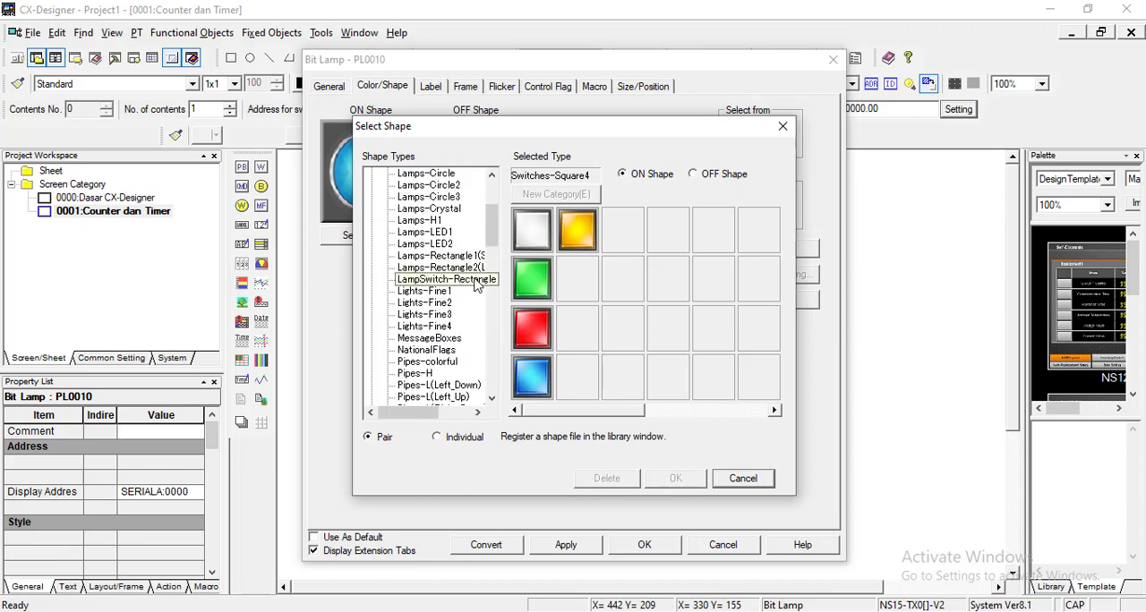
pyautogui.click(476, 280)
pyautogui.click(474, 267)
pyautogui.click(475, 280)
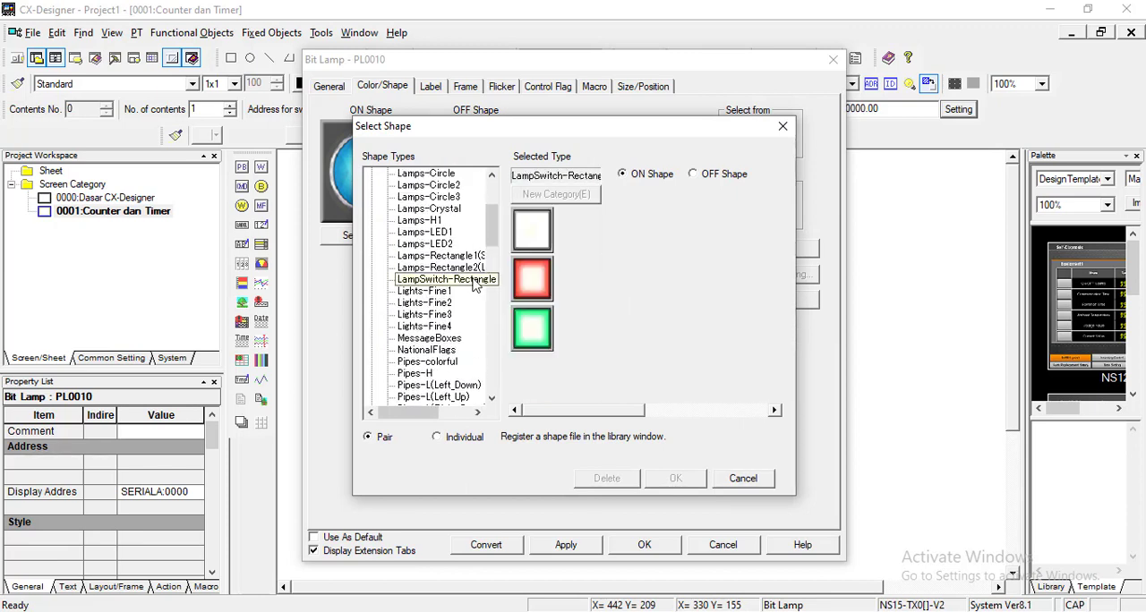
pyautogui.click(473, 256)
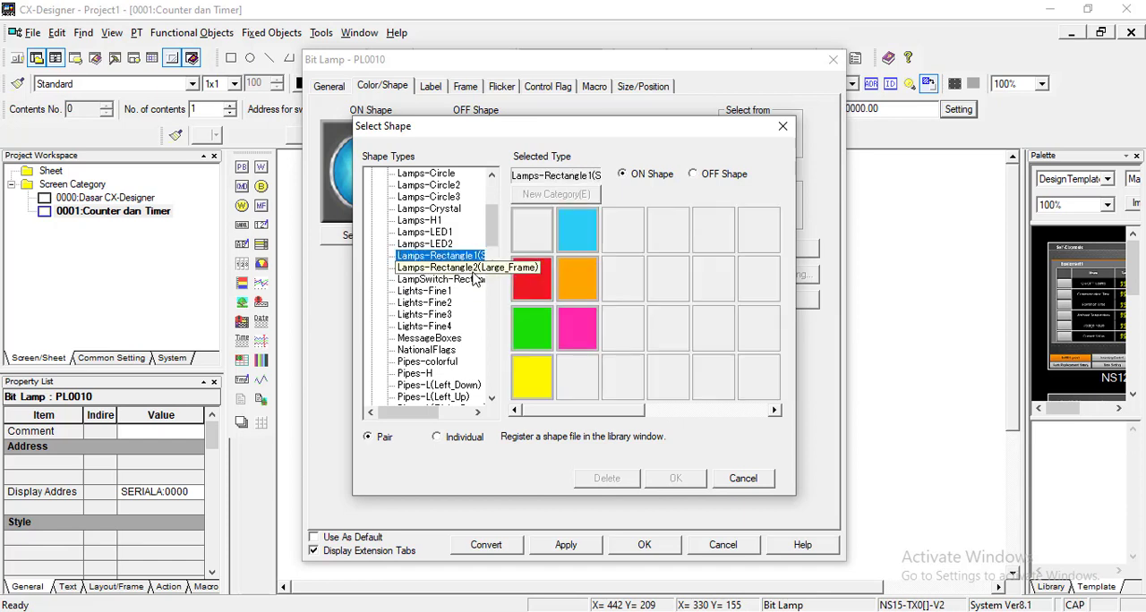
pyautogui.click(475, 280)
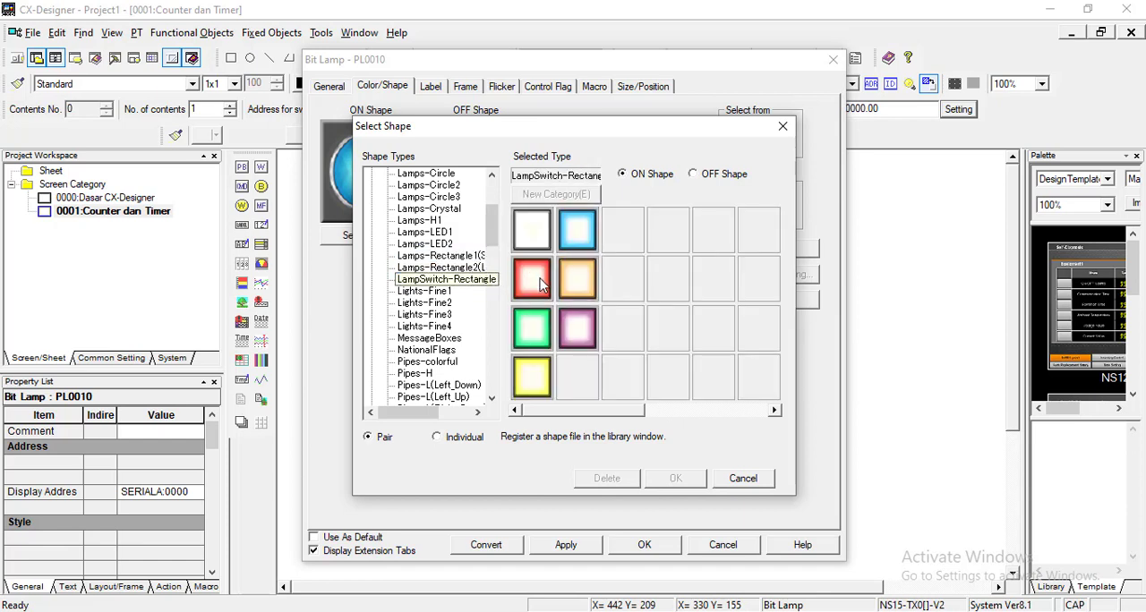
pyautogui.click(578, 326)
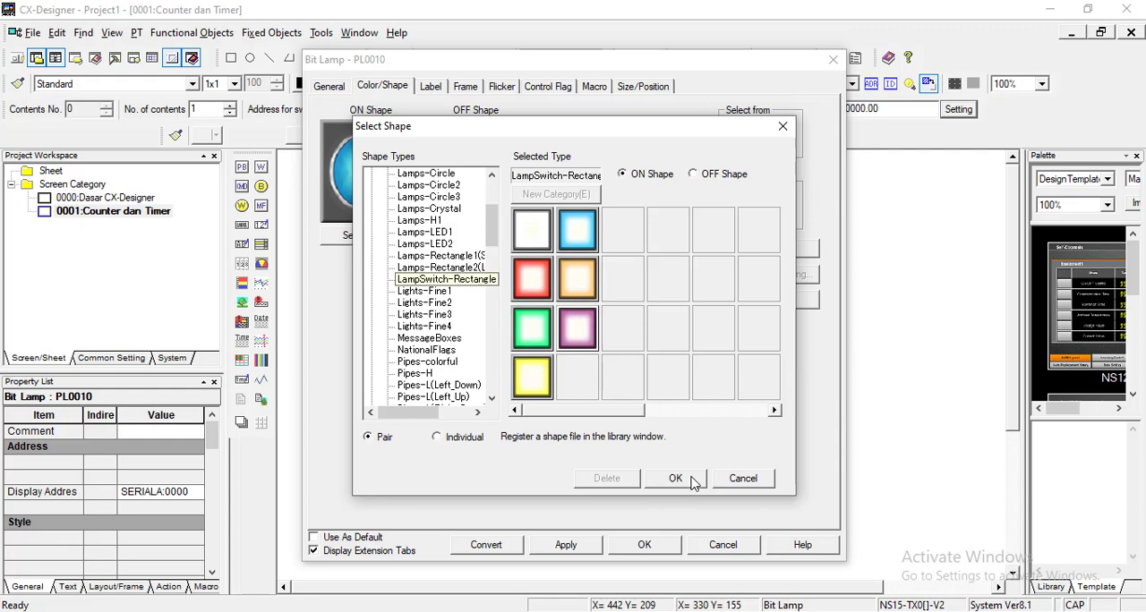
pyautogui.click(675, 478)
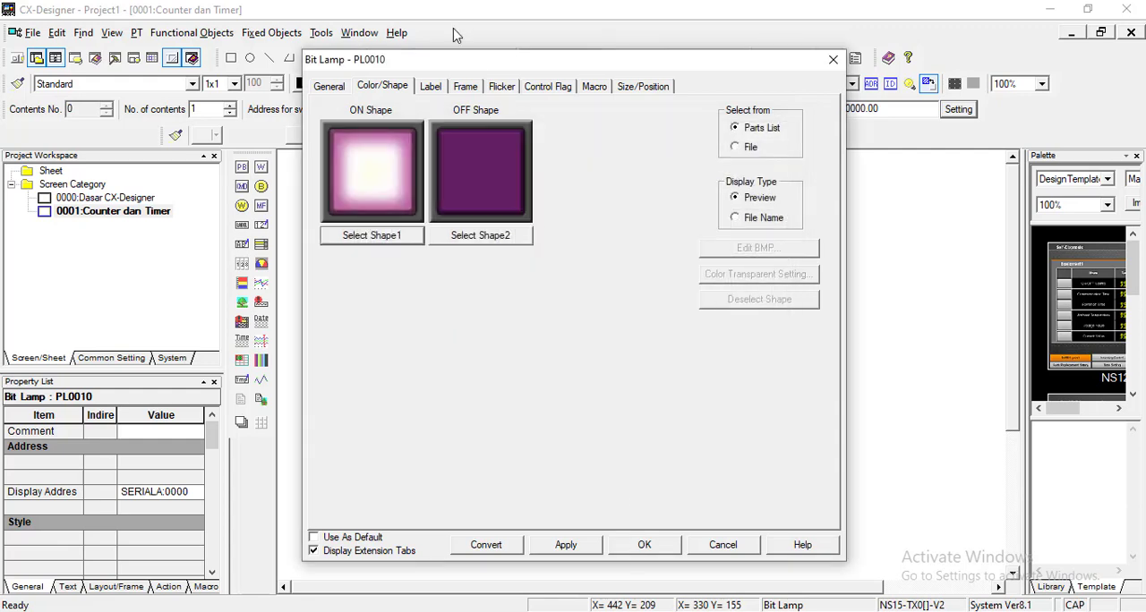
# Step: Label the upper bit lamp "LAMPU 1" and apply its settings
pyautogui.click(436, 89)
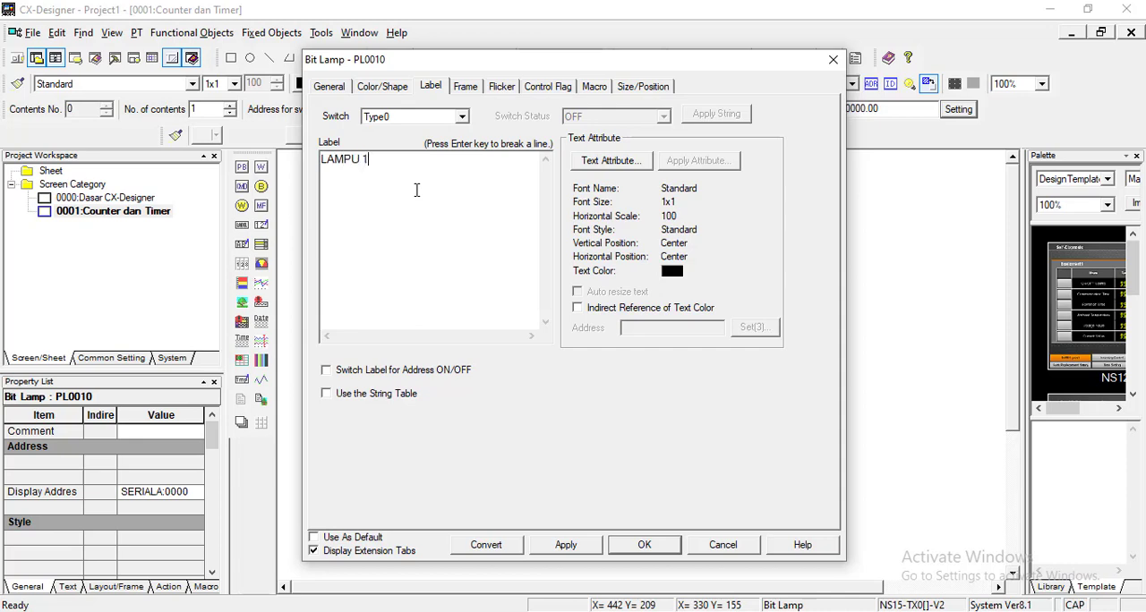
pyautogui.click(646, 545)
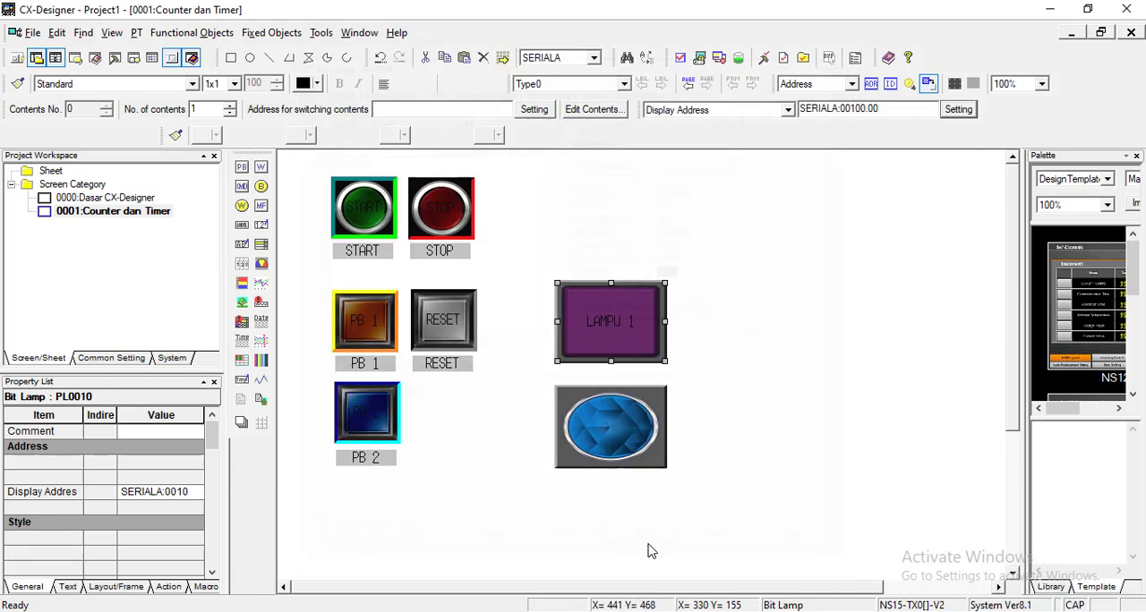
pyautogui.click(740, 396)
# Step: Set the lower bit lamp's display address to word 100, bit 1 in the CIO area of host SERIALA
pyautogui.doubleClick(627, 409)
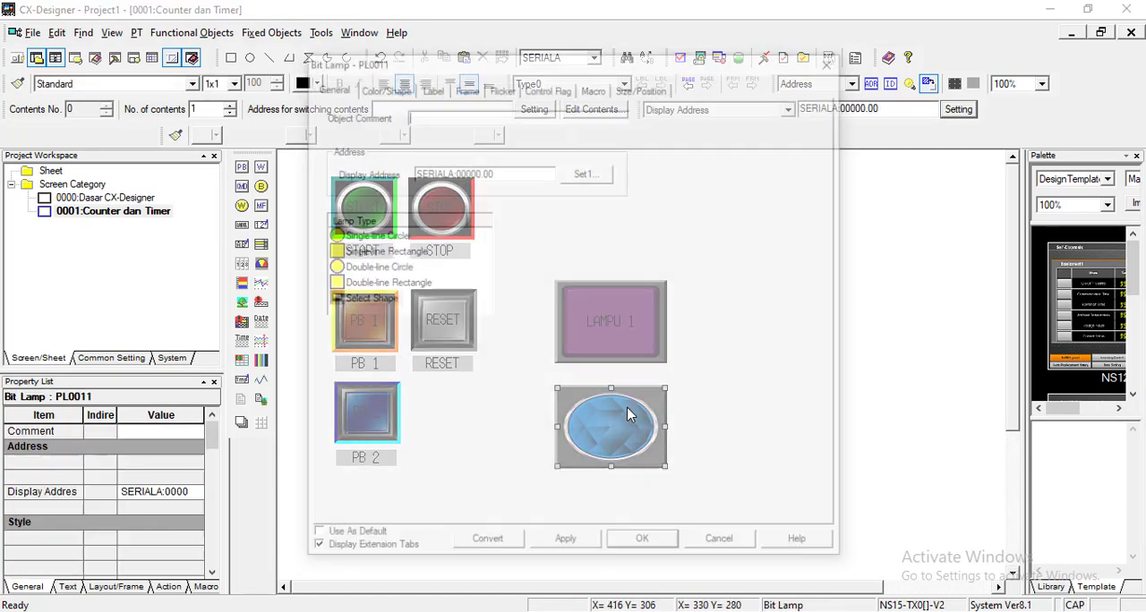
pyautogui.click(577, 176)
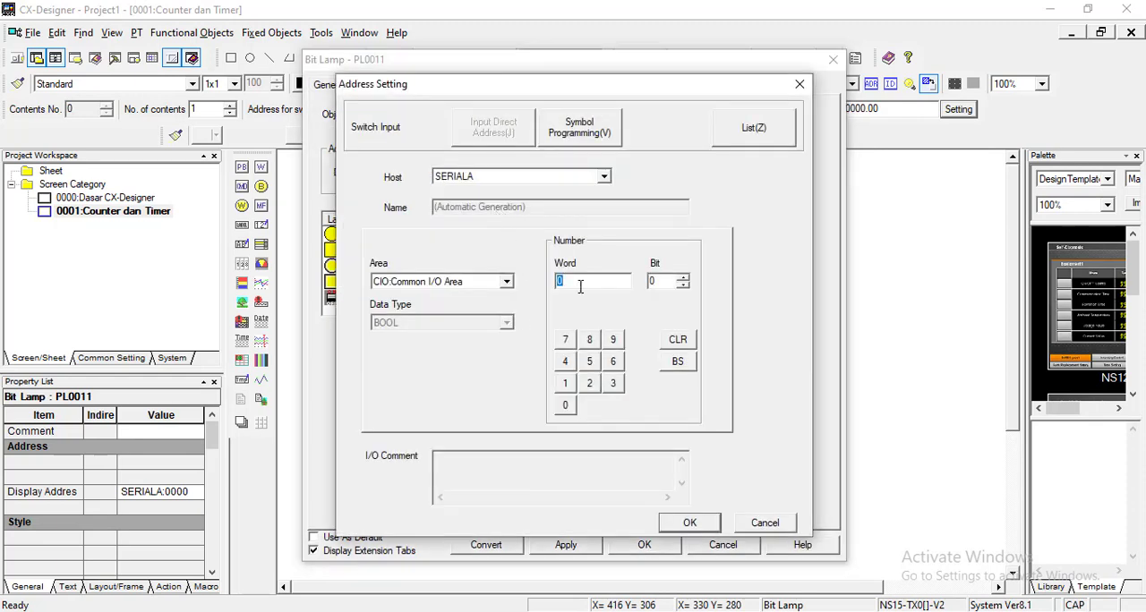
pyautogui.write('100')
pyautogui.click(681, 278)
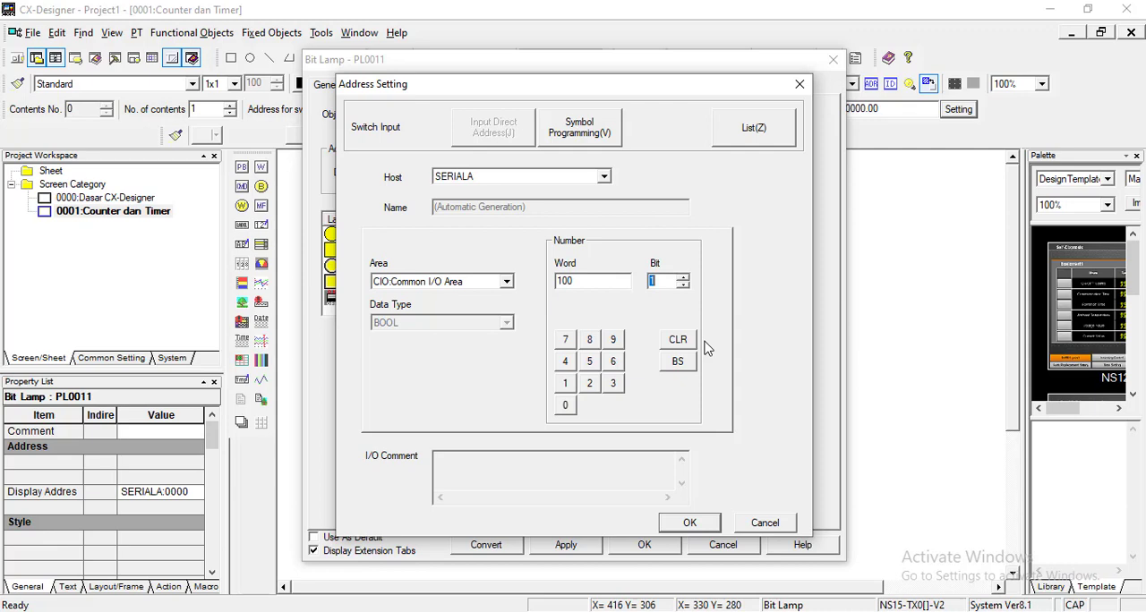
pyautogui.click(711, 526)
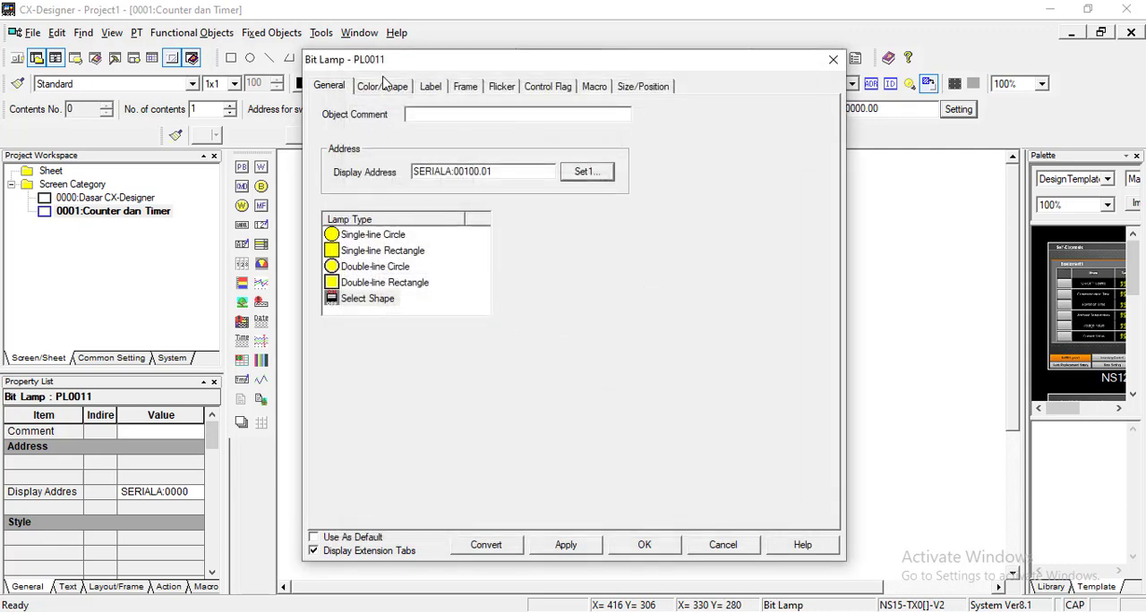
# Step: Give the lower bit lamp the yellow ON/OFF shape pair from the LampSwitch-Rectangle type
pyautogui.click(385, 86)
pyautogui.click(357, 237)
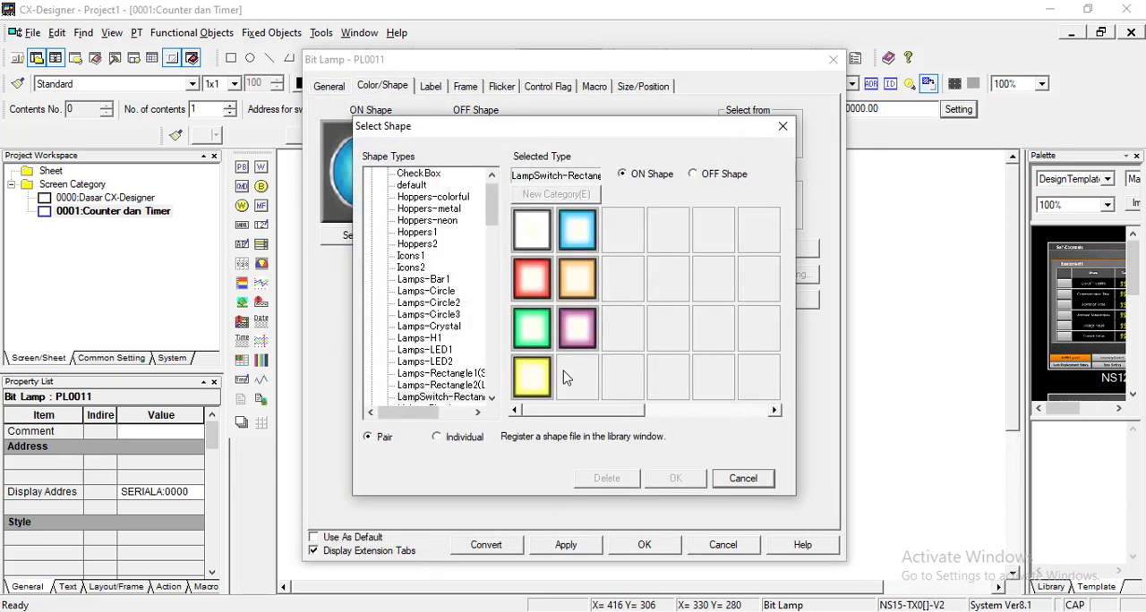
pyautogui.click(674, 478)
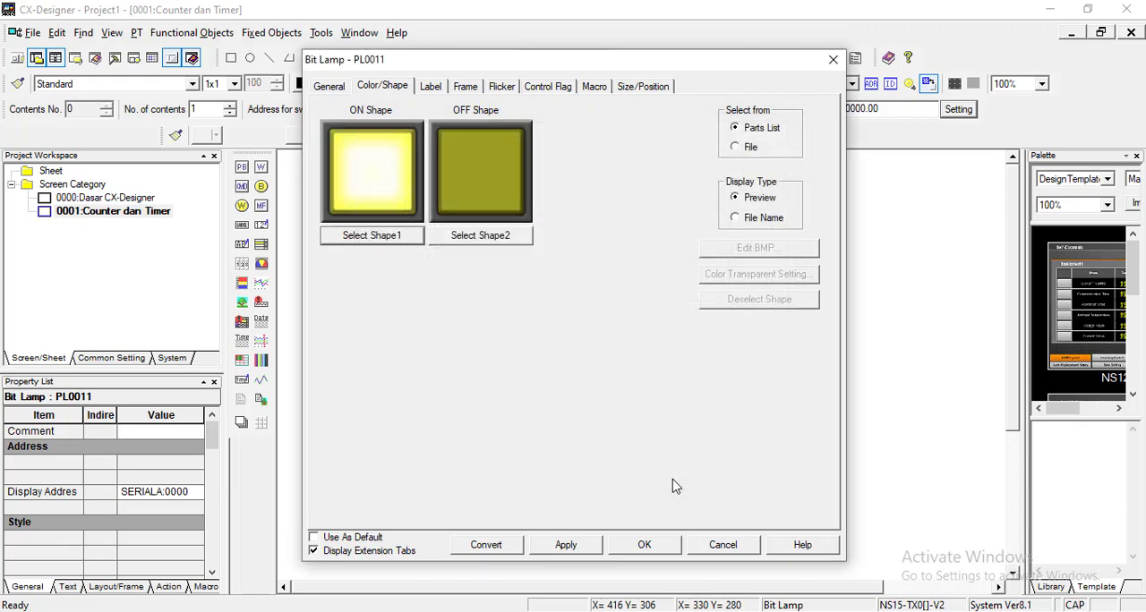
# Step: Label the lower bit lamp "LAMPU 2" and apply its settings
pyautogui.click(432, 87)
pyautogui.click(381, 208)
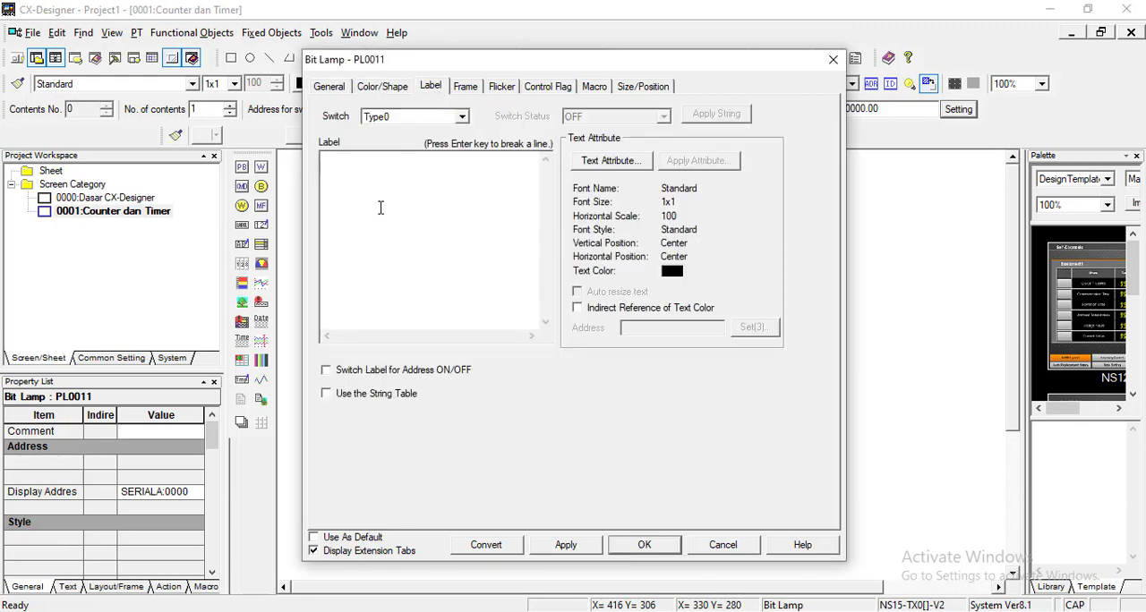
pyautogui.click(642, 545)
pyautogui.click(722, 435)
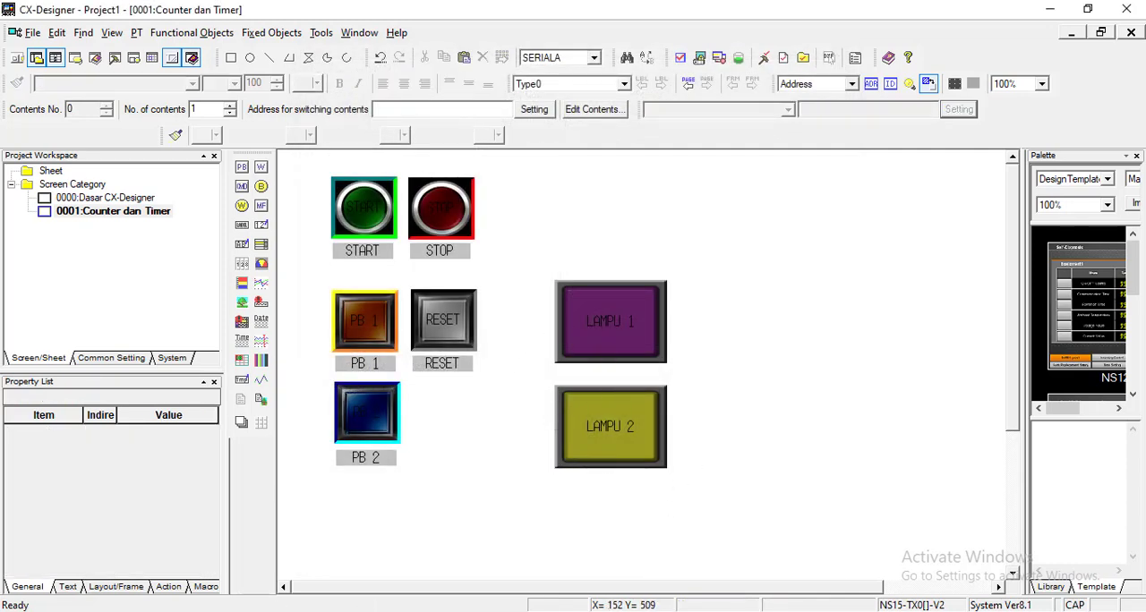
# Step: Switch to CX-Programmer and review the ladder's counter and timer blocks with their numbers and set values
pyautogui.click(281, 546)
pyautogui.click(659, 259)
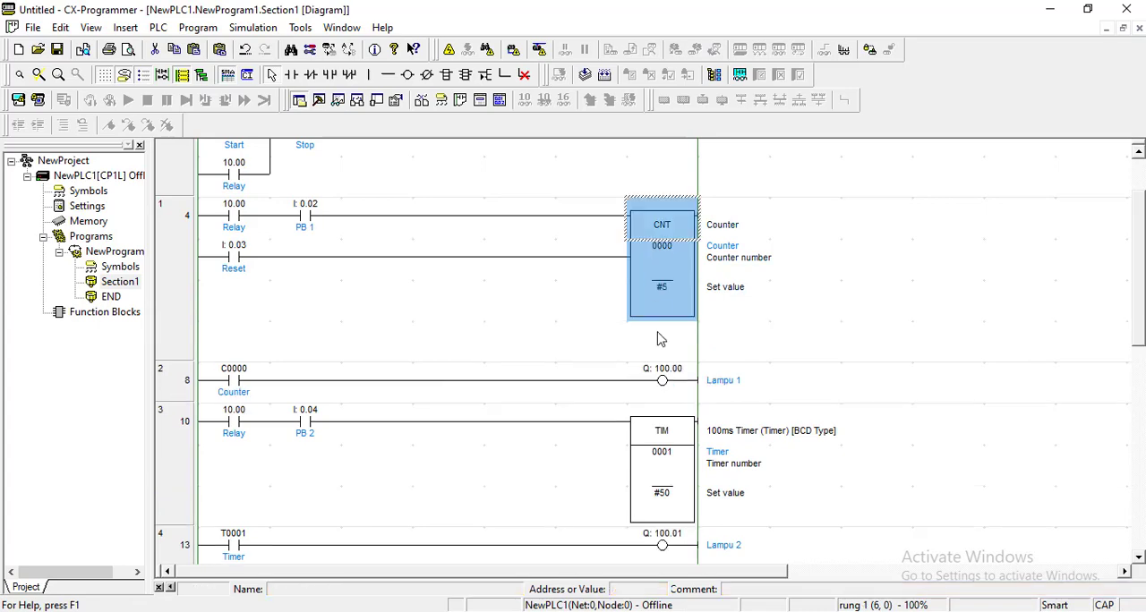
pyautogui.click(669, 434)
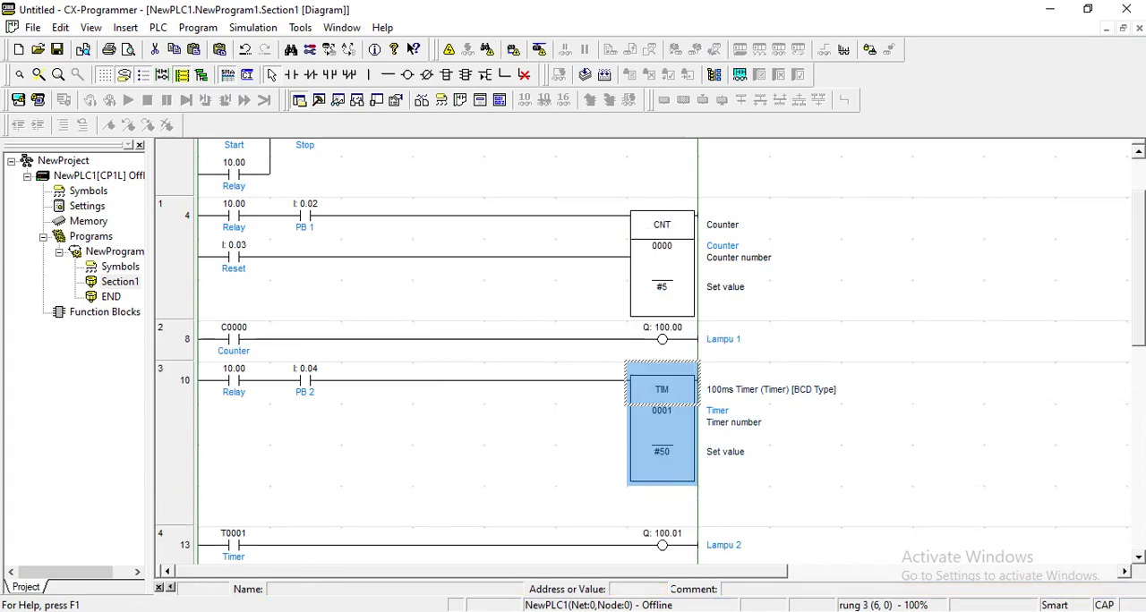
# Step: Switch to CX-Designer, draw a Numeral Display & Input object beside LAMPU 1, and duplicate it beside LAMPU 2
pyautogui.click(397, 611)
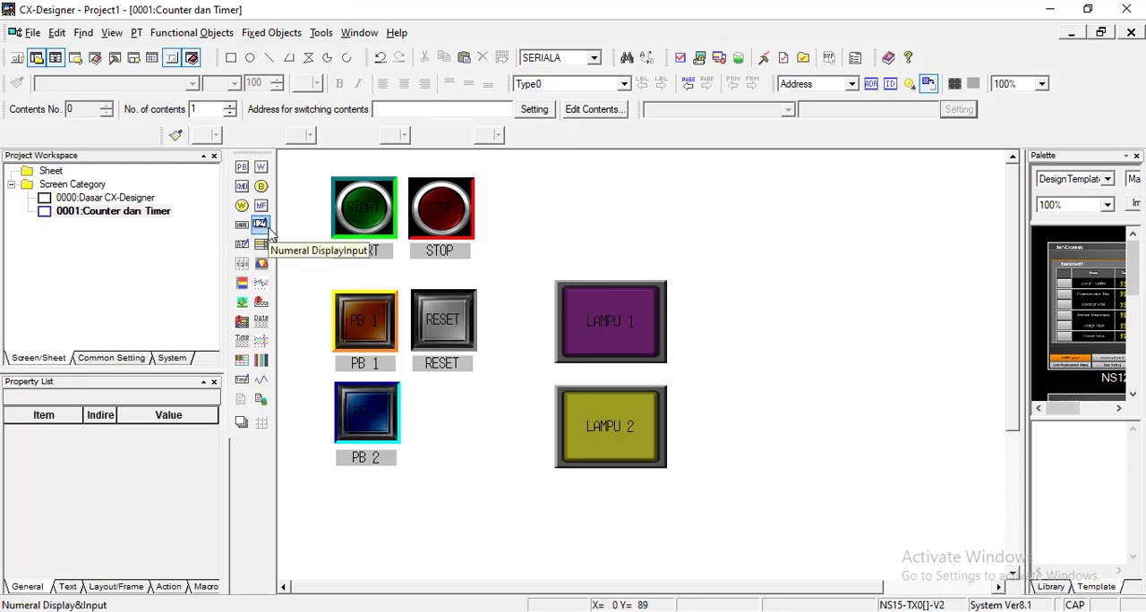
pyautogui.click(192, 33)
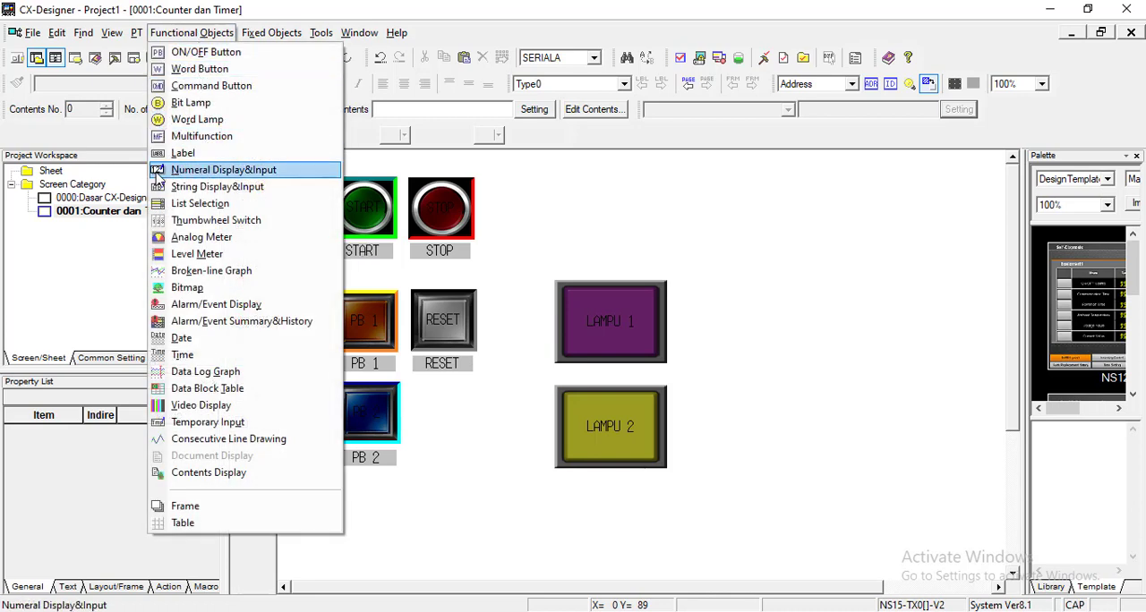
pyautogui.click(221, 170)
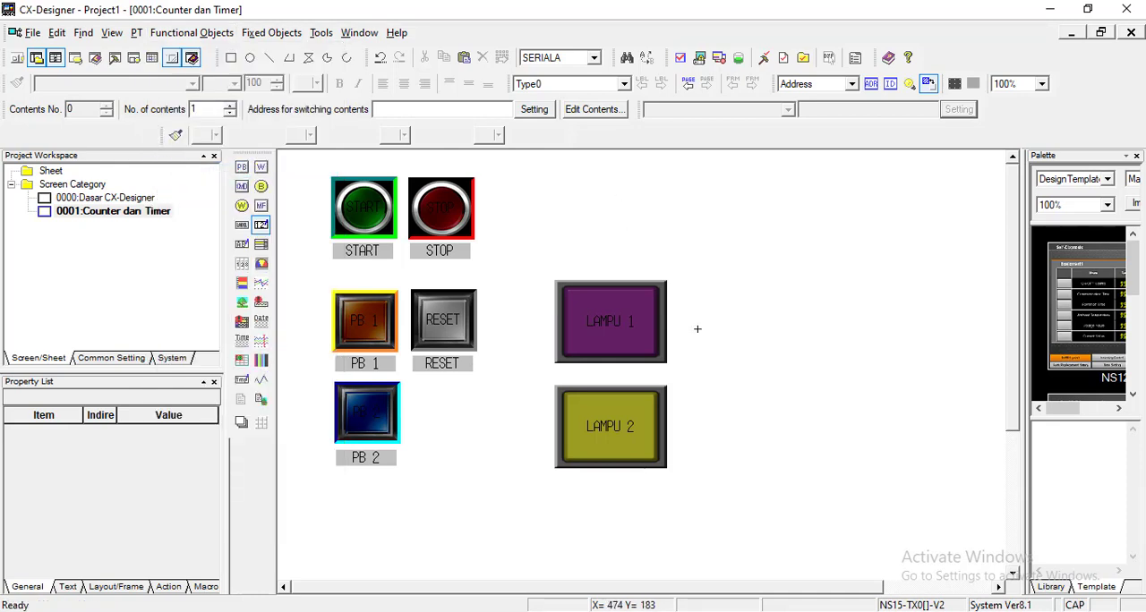
pyautogui.moveTo(742, 324); pyautogui.dragTo(799, 342)
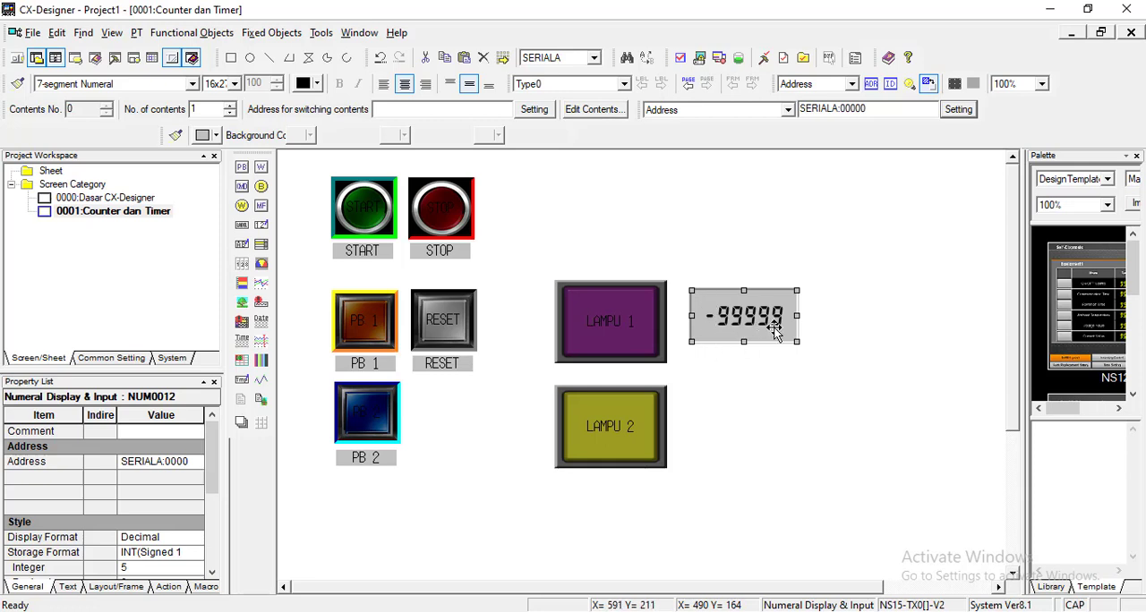
pyautogui.moveTo(774, 330); pyautogui.dragTo(762, 435)
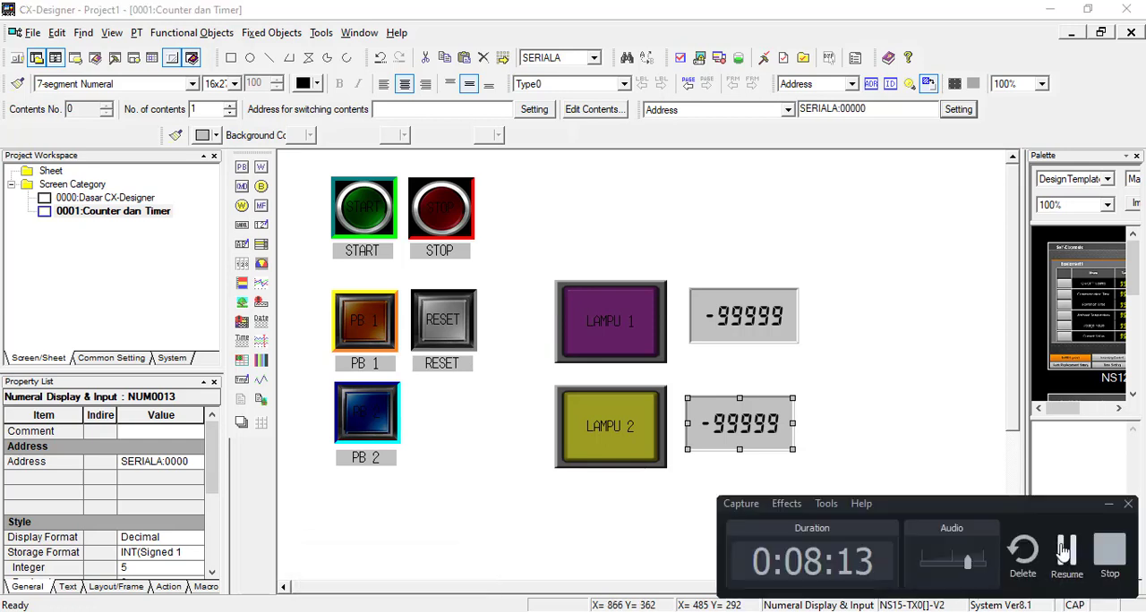
pyautogui.click(856, 351)
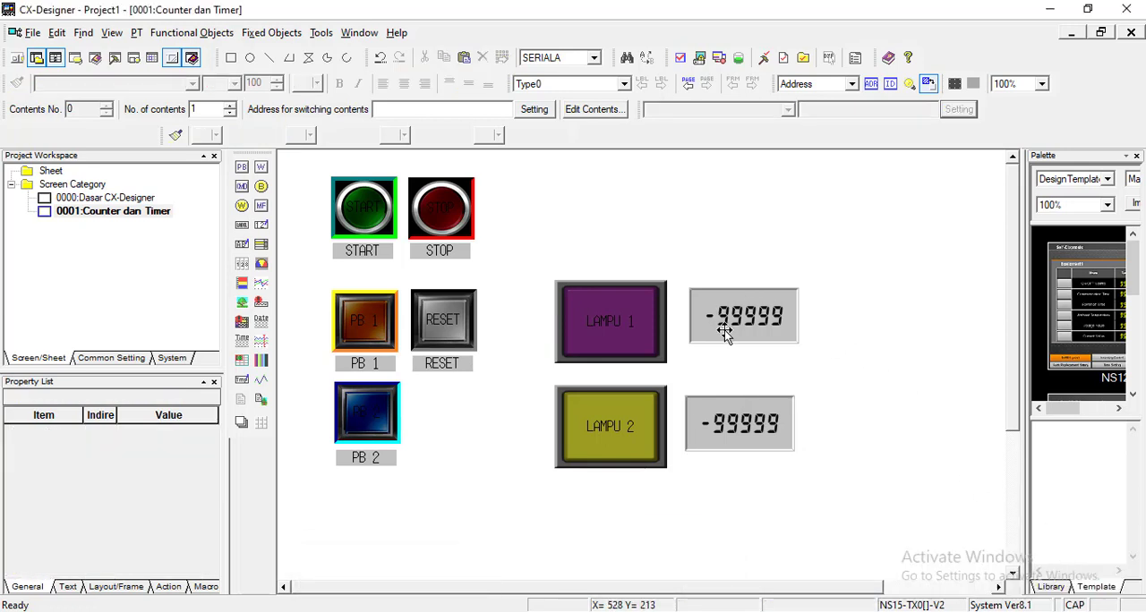
# Step: Align the numeral display beside LAMPU 2 directly beneath the one beside LAMPU 1
pyautogui.click(768, 312)
pyautogui.click(749, 409)
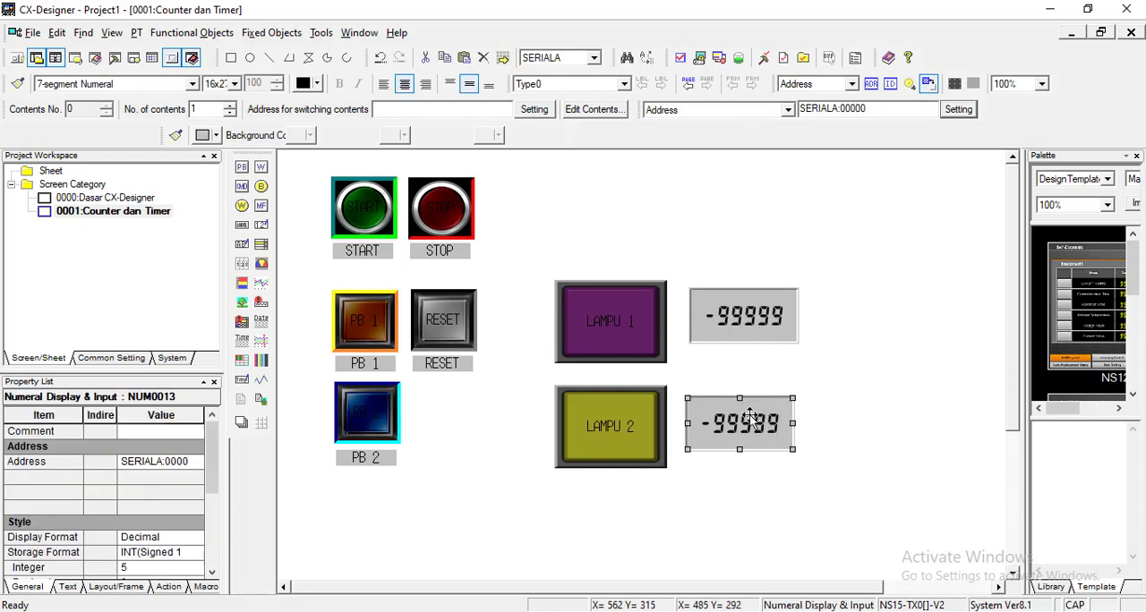
pyautogui.click(864, 381)
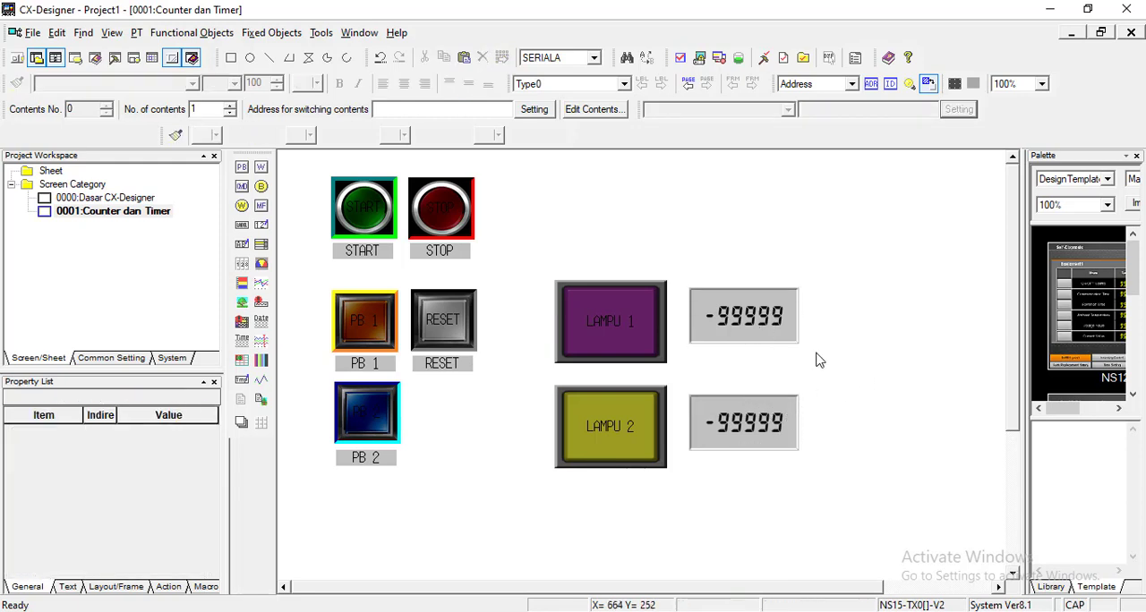
pyautogui.click(767, 324)
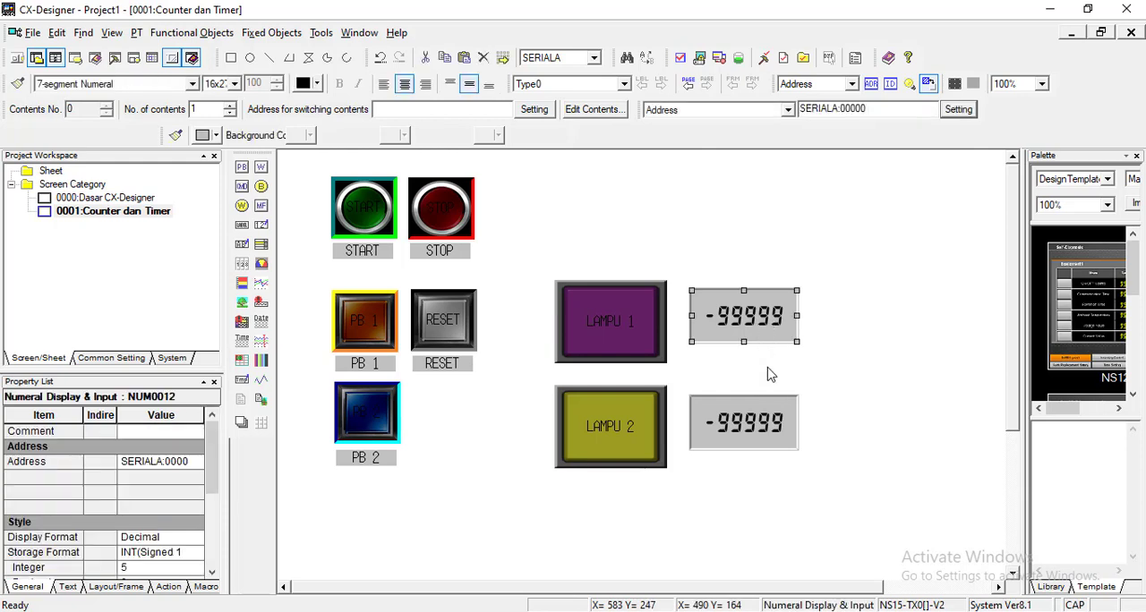
pyautogui.click(768, 416)
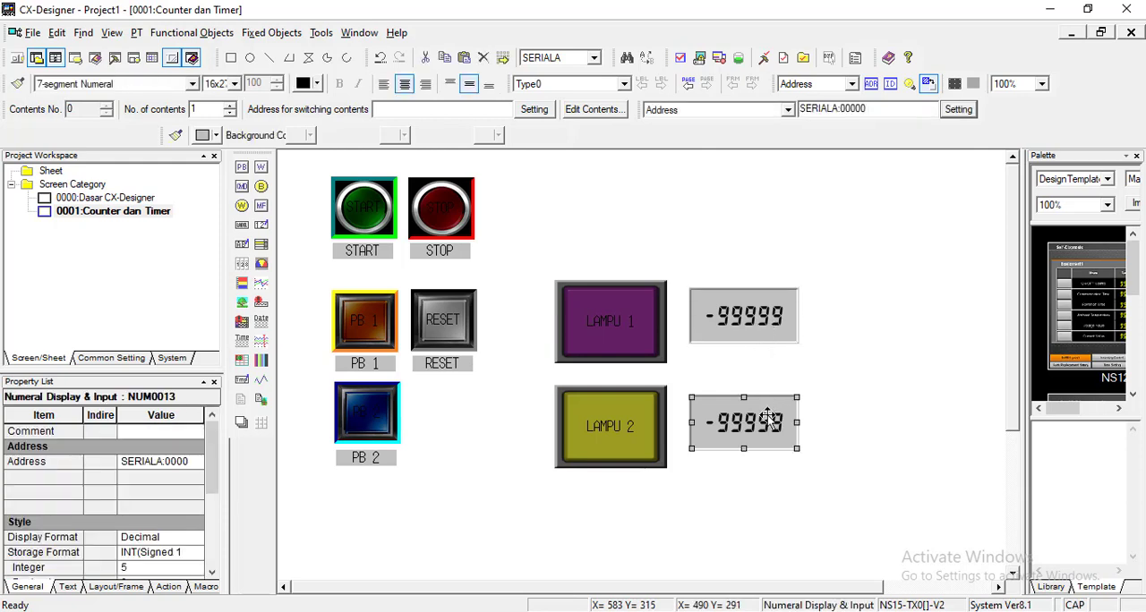
pyautogui.click(816, 352)
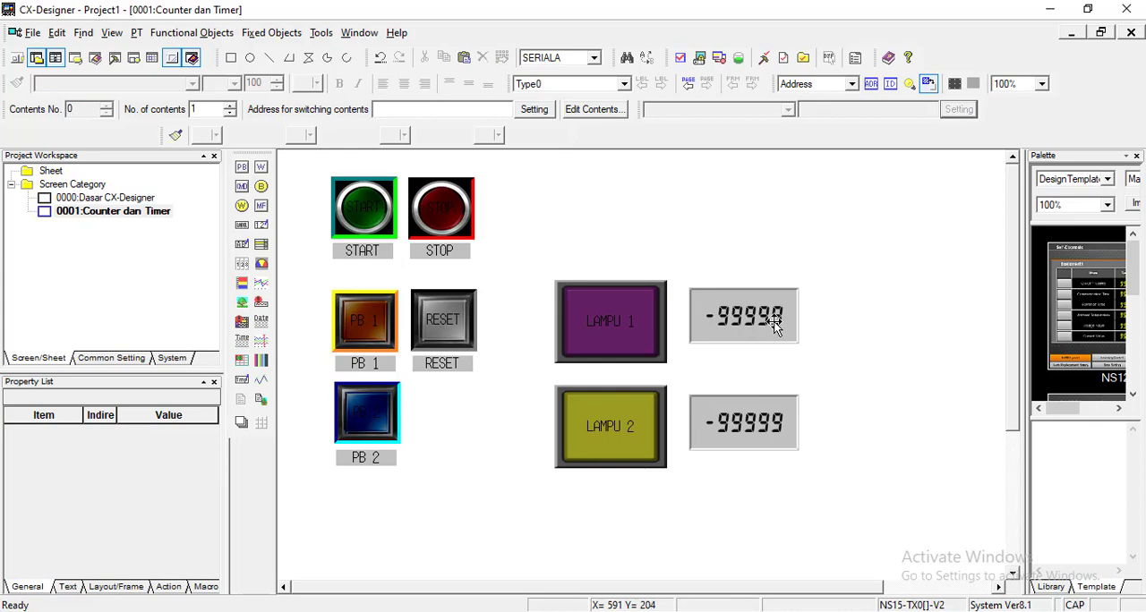
# Step: Set the upper numeral display's address to word 0 in the CNT:Counter area of host SERIALA, with CHANNEL data type
pyautogui.doubleClick(775, 326)
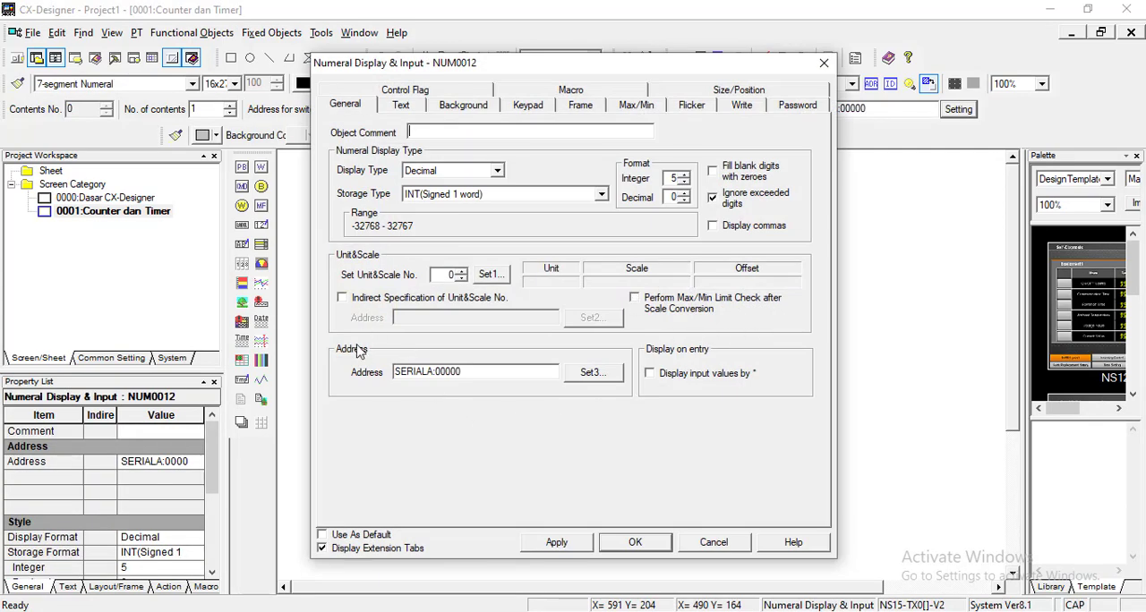
pyautogui.click(587, 374)
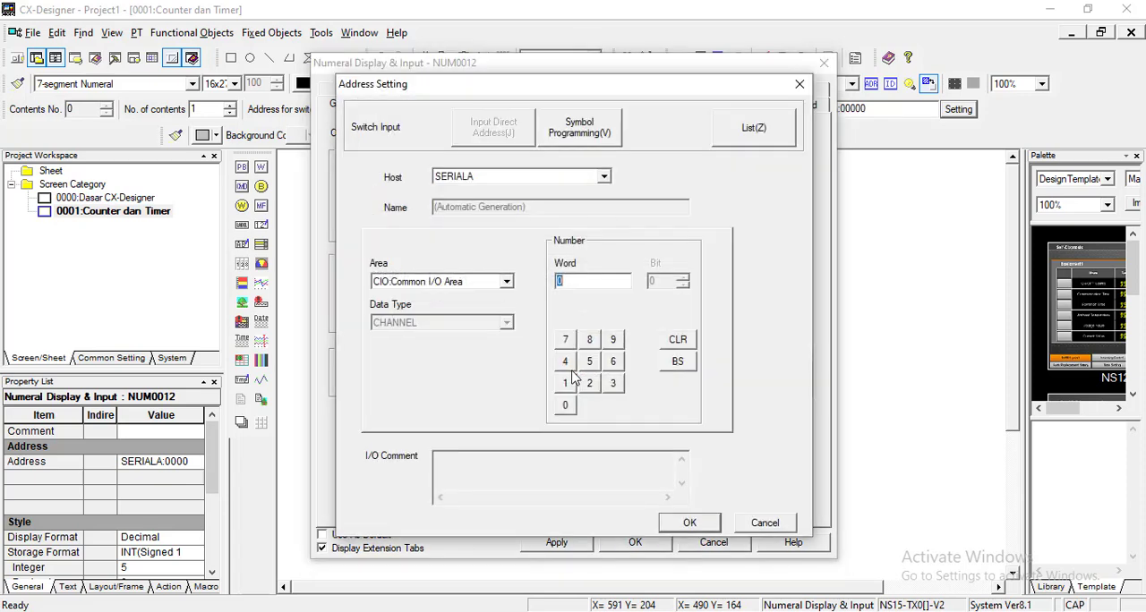
pyautogui.click(507, 283)
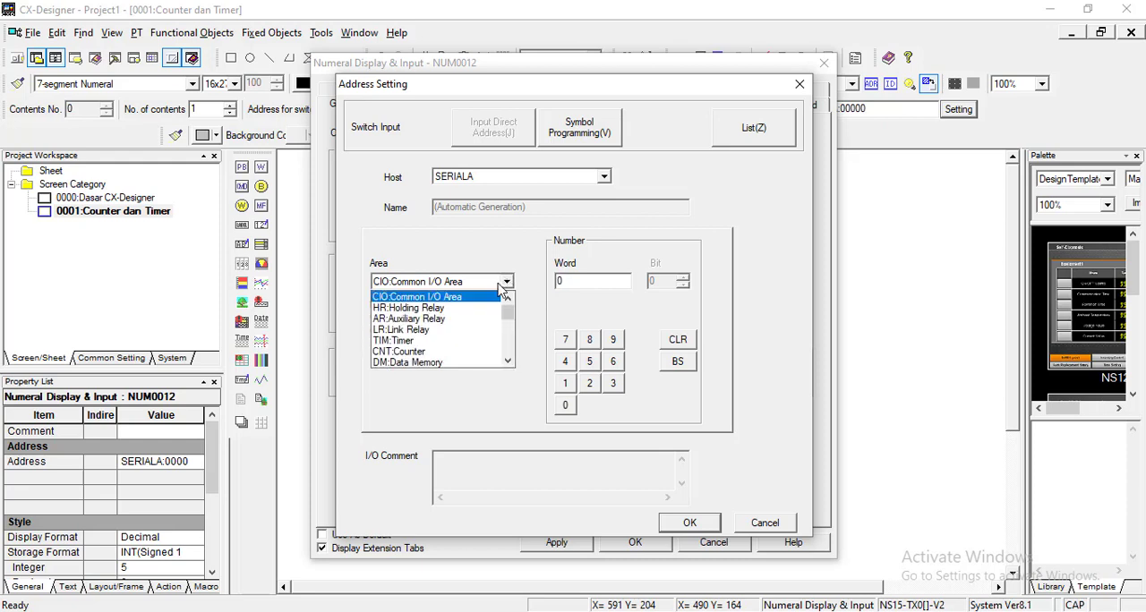
pyautogui.click(427, 352)
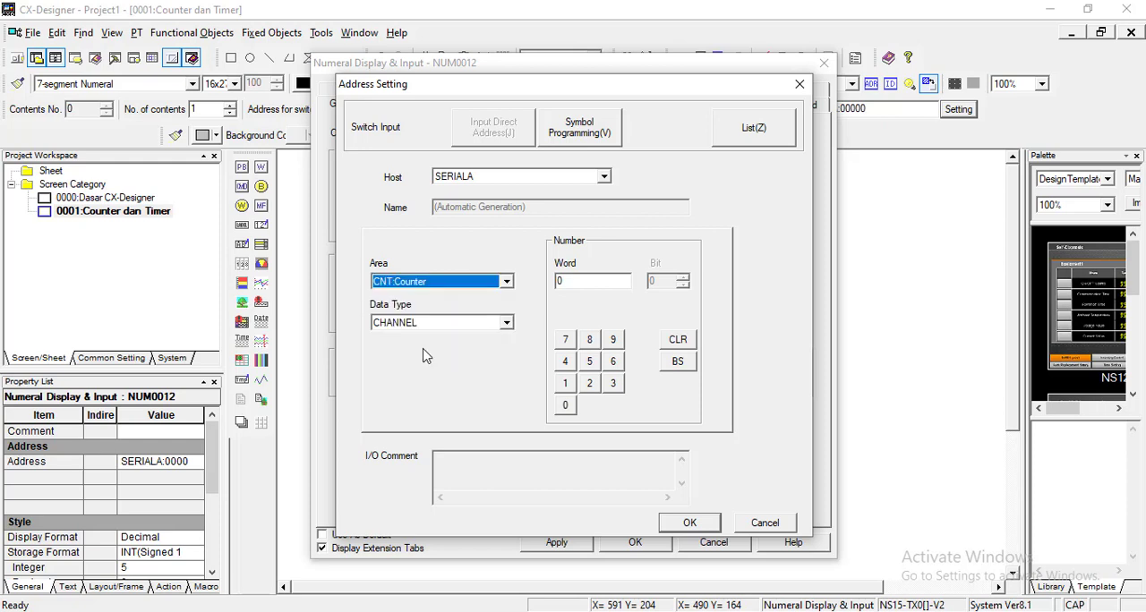
pyautogui.click(591, 284)
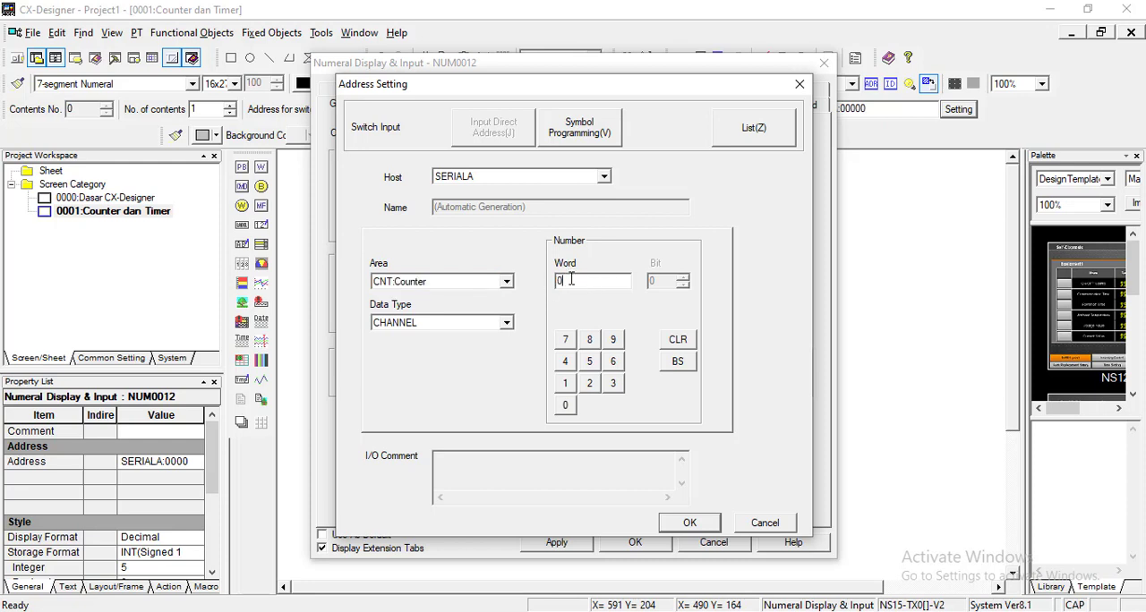
pyautogui.click(706, 529)
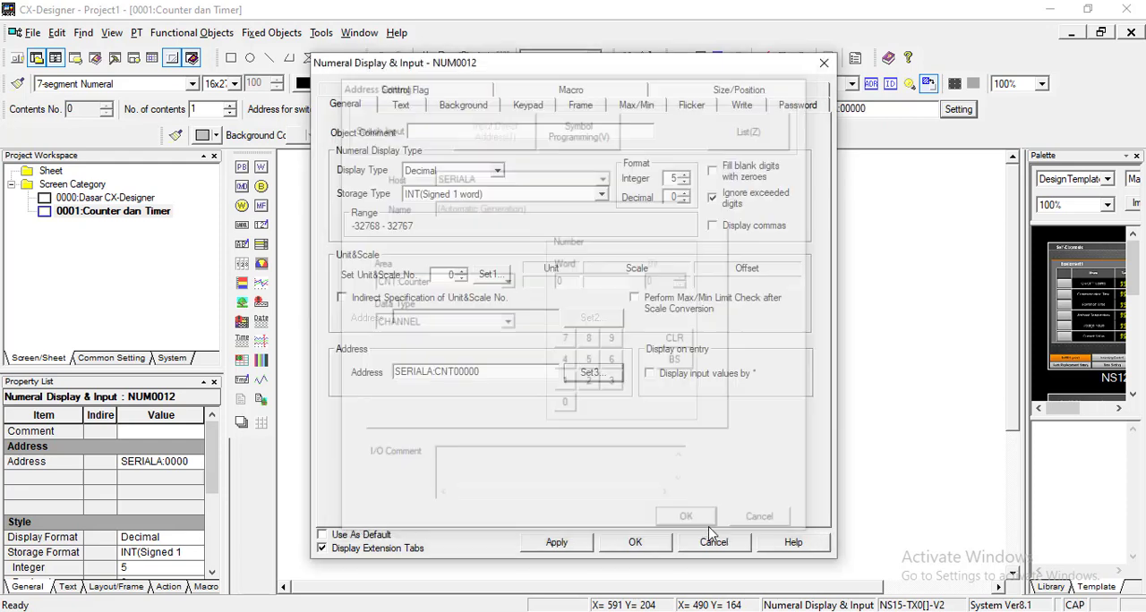
pyautogui.moveTo(458, 372)
pyautogui.mouseDown()
pyautogui.moveTo(495, 369)
pyautogui.moveTo(436, 369)
pyautogui.mouseUp()
pyautogui.click(496, 369)
pyautogui.click(507, 369)
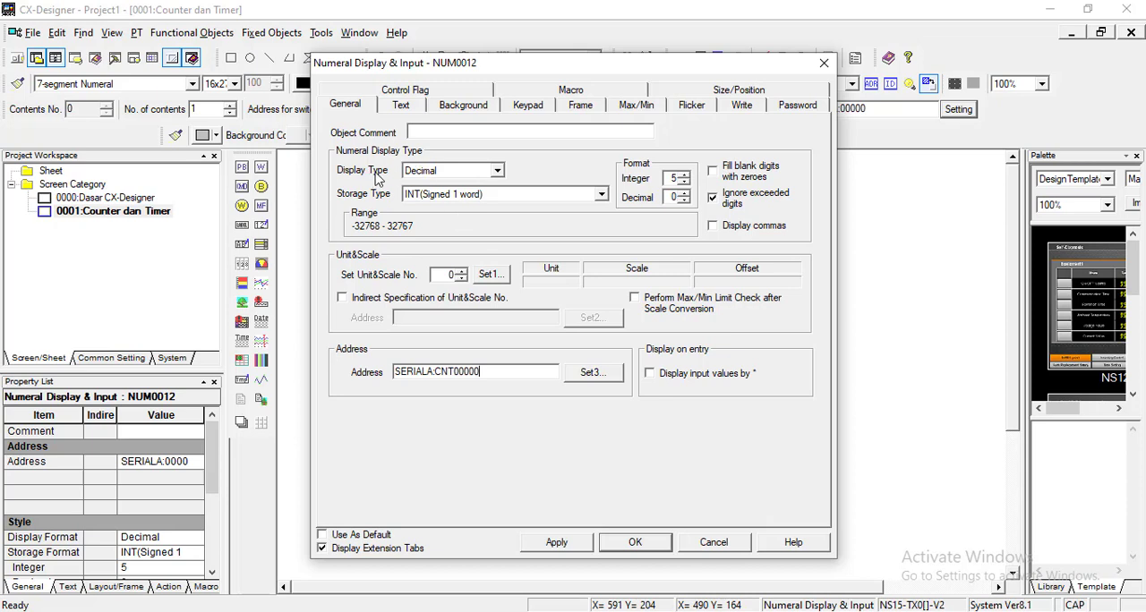
# Step: Format the upper numeral display as Decimal with 2 integer digits and UINT (Unsigned 1 word) storage, and apply the settings
pyautogui.click(492, 173)
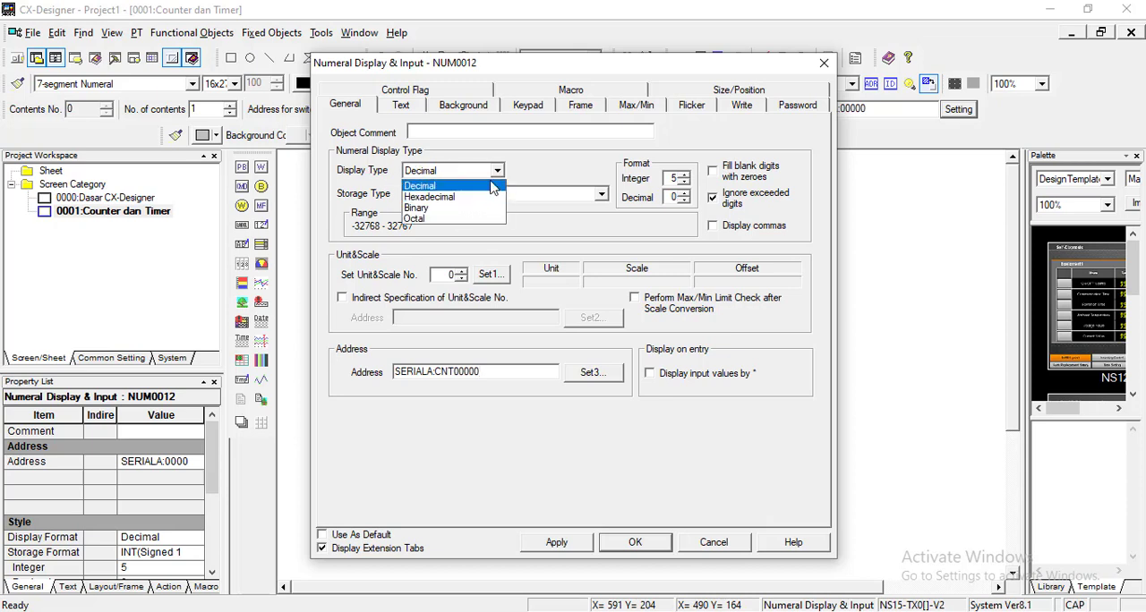
pyautogui.click(492, 187)
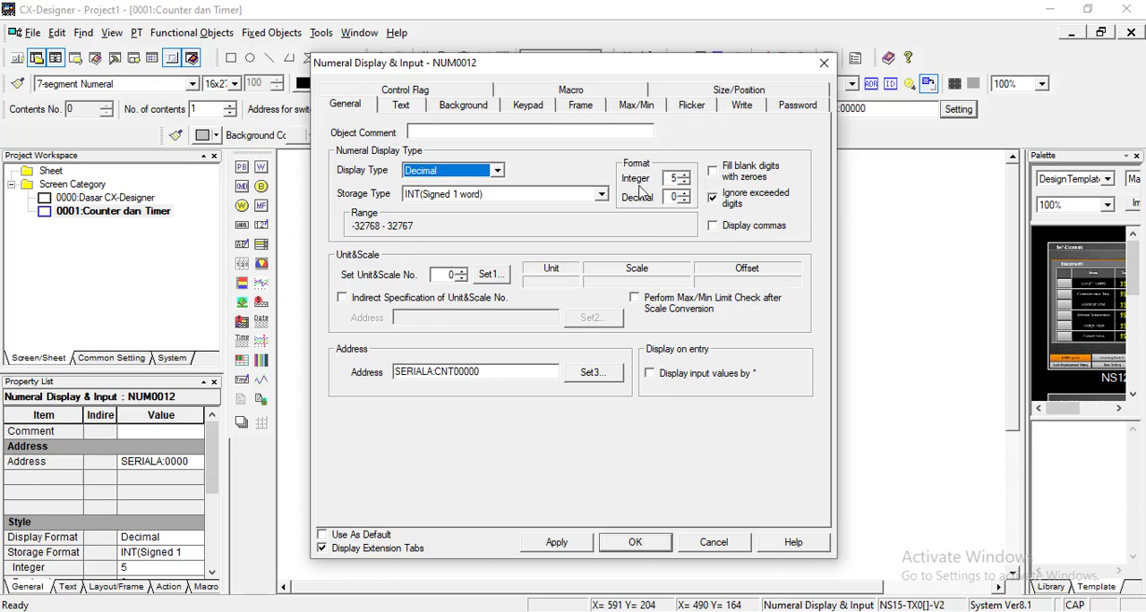
pyautogui.click(687, 186)
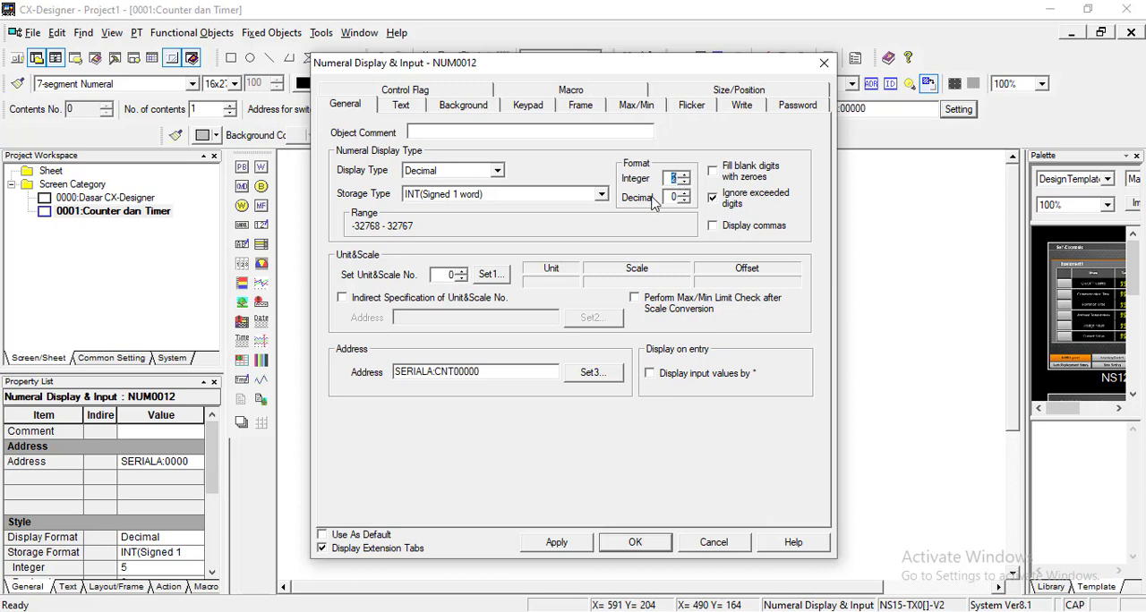
pyautogui.click(605, 197)
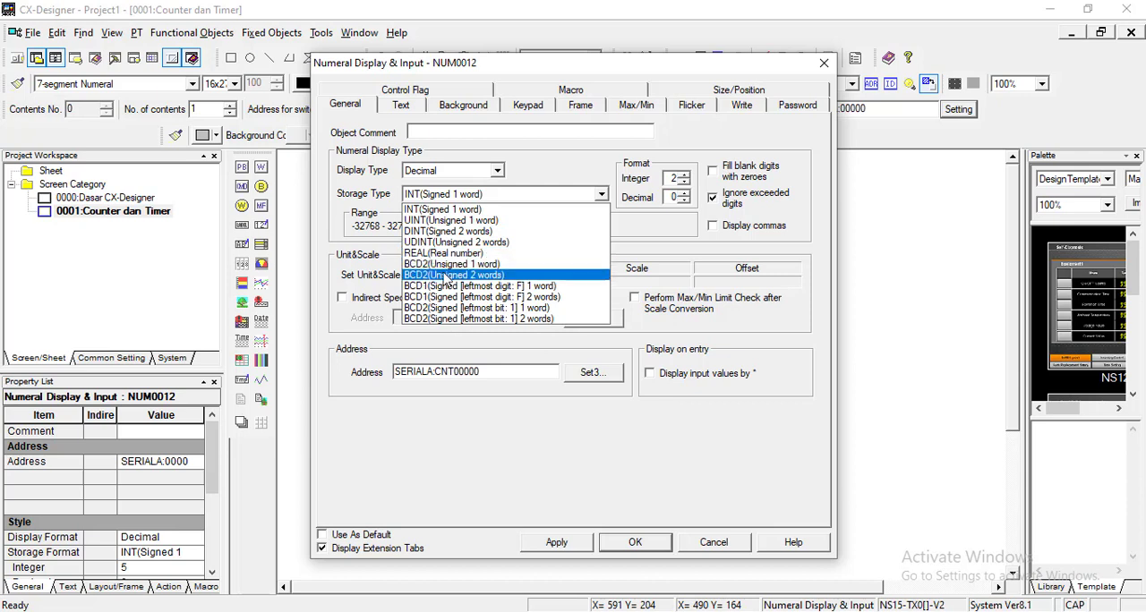
pyautogui.click(465, 221)
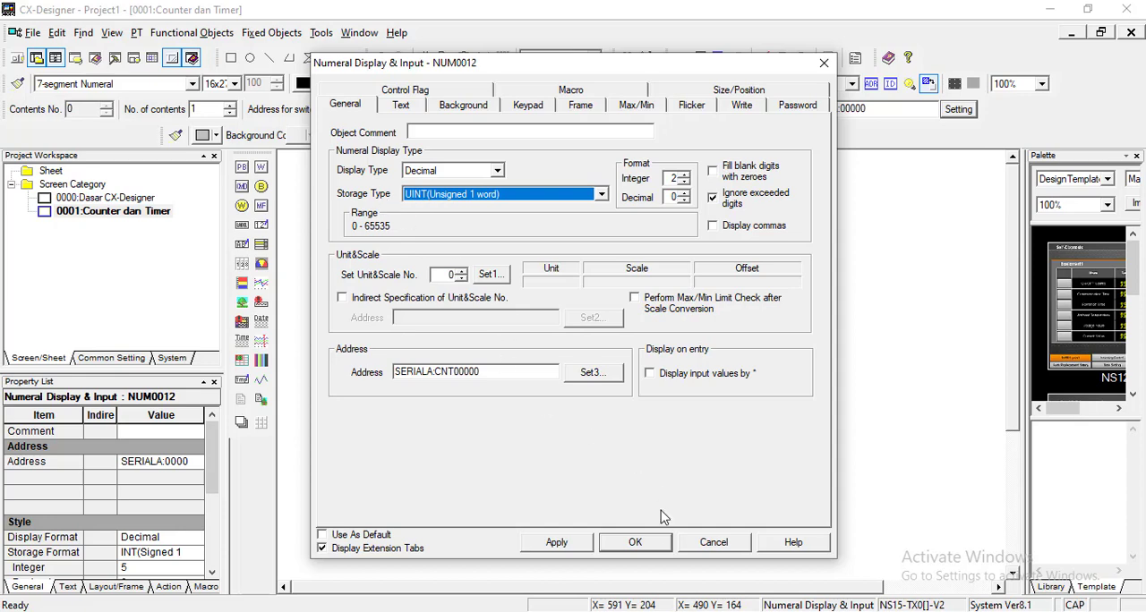
pyautogui.click(635, 543)
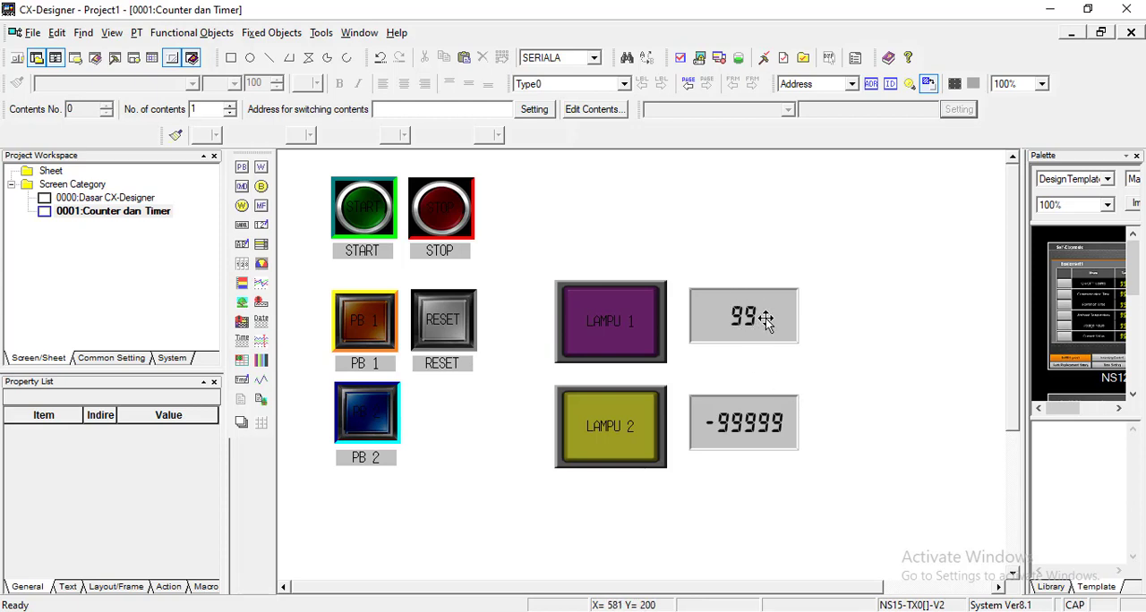
# Step: Set the lower numeral display's address to word 1 in the TIM:Timer area of host SERIALA
pyautogui.doubleClick(784, 439)
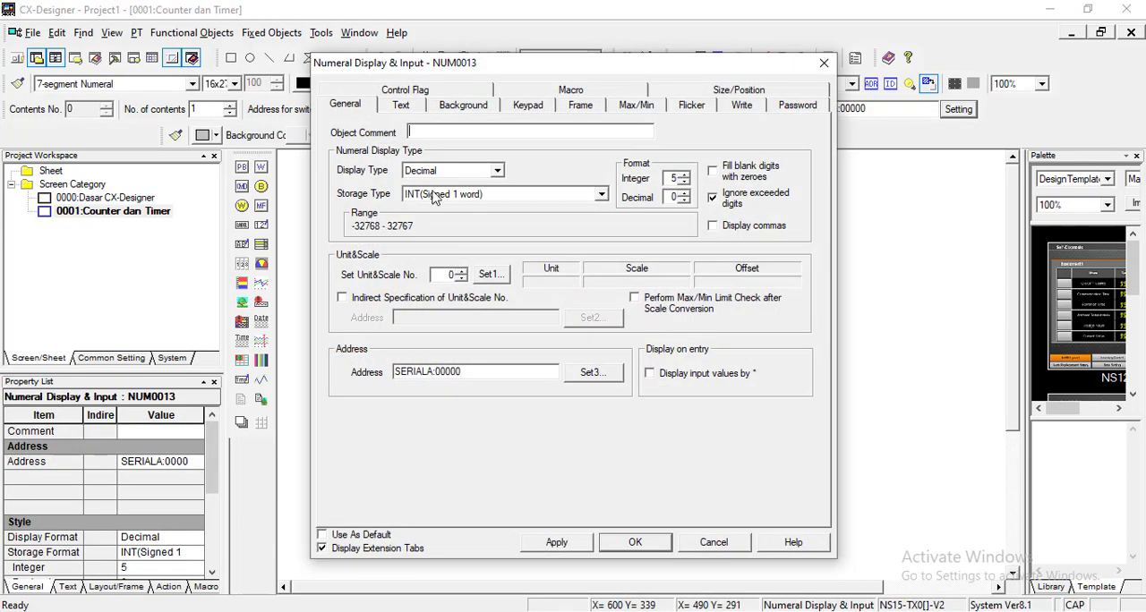
pyautogui.click(590, 373)
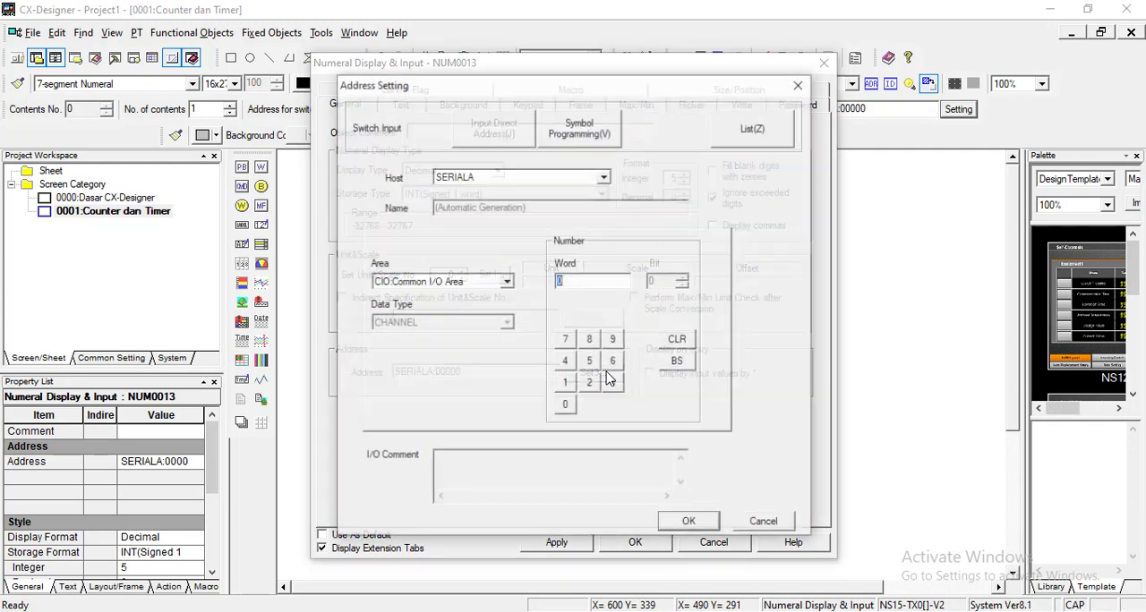
pyautogui.click(507, 283)
pyautogui.click(462, 347)
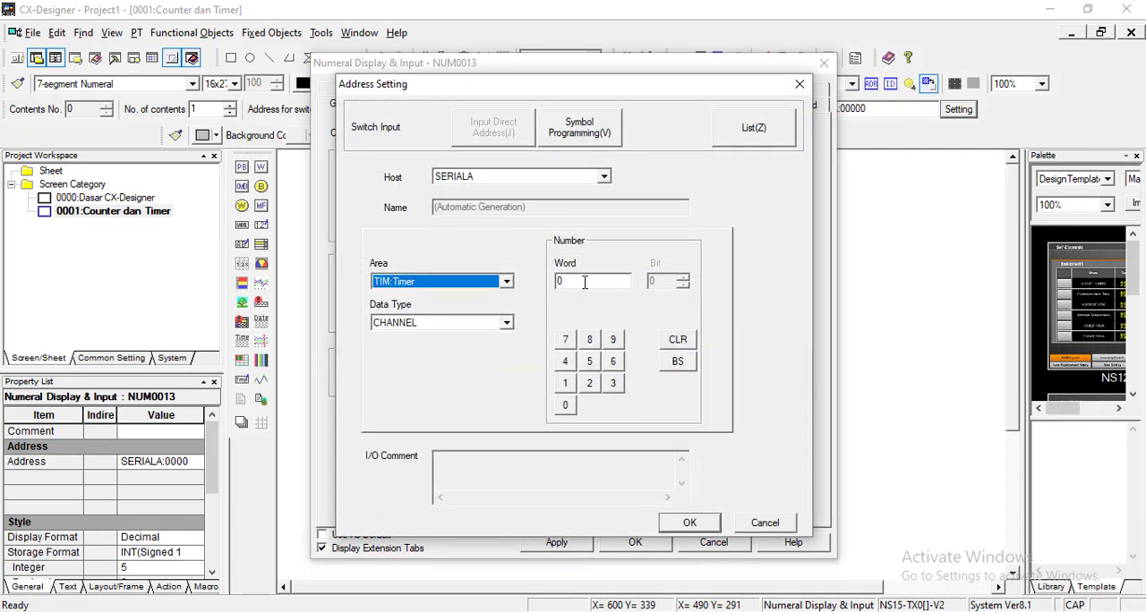
pyautogui.moveTo(585, 282); pyautogui.dragTo(557, 281)
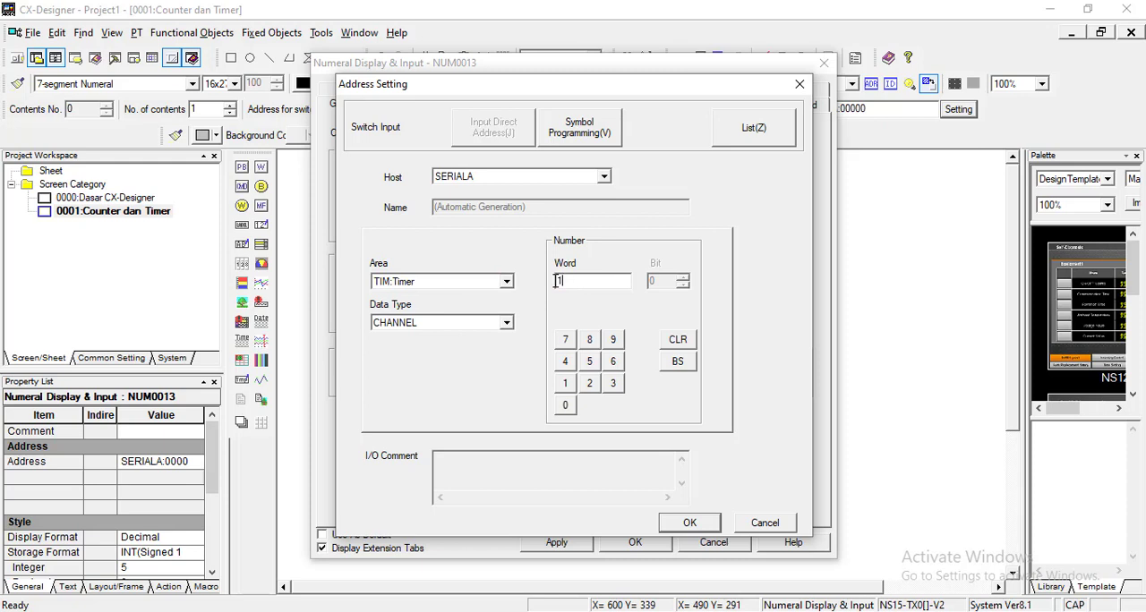
pyautogui.write('1')
pyautogui.click(687, 524)
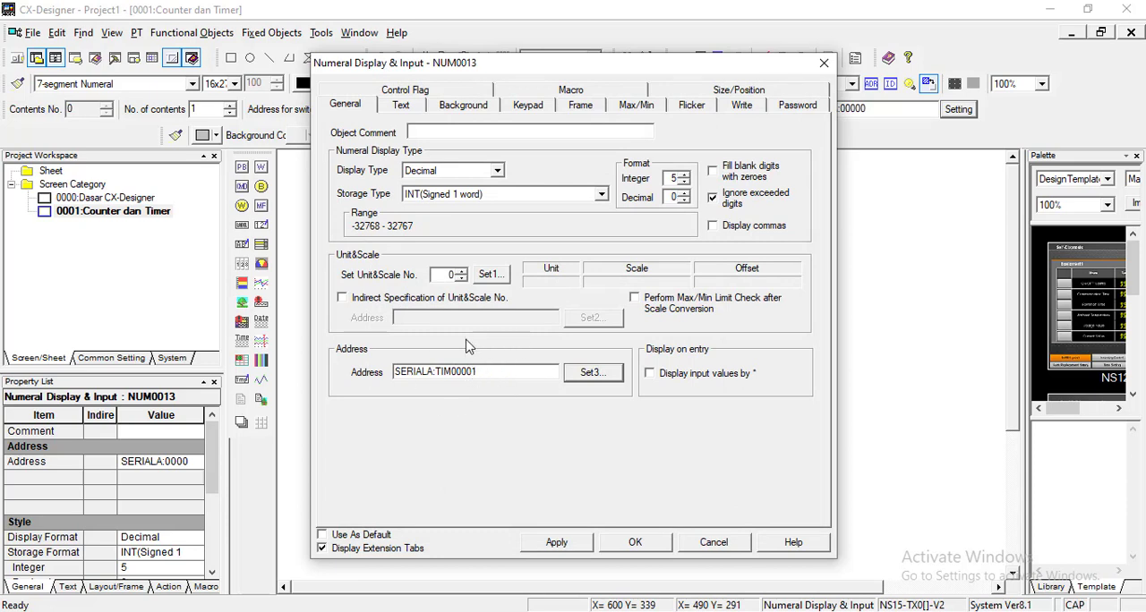
# Step: Format the lower numeral display with BCD2(Unsigned 1 word) storage and 3 integer digits, and accept the settings
pyautogui.moveTo(479, 373); pyautogui.dragTo(435, 367)
pyautogui.click(521, 370)
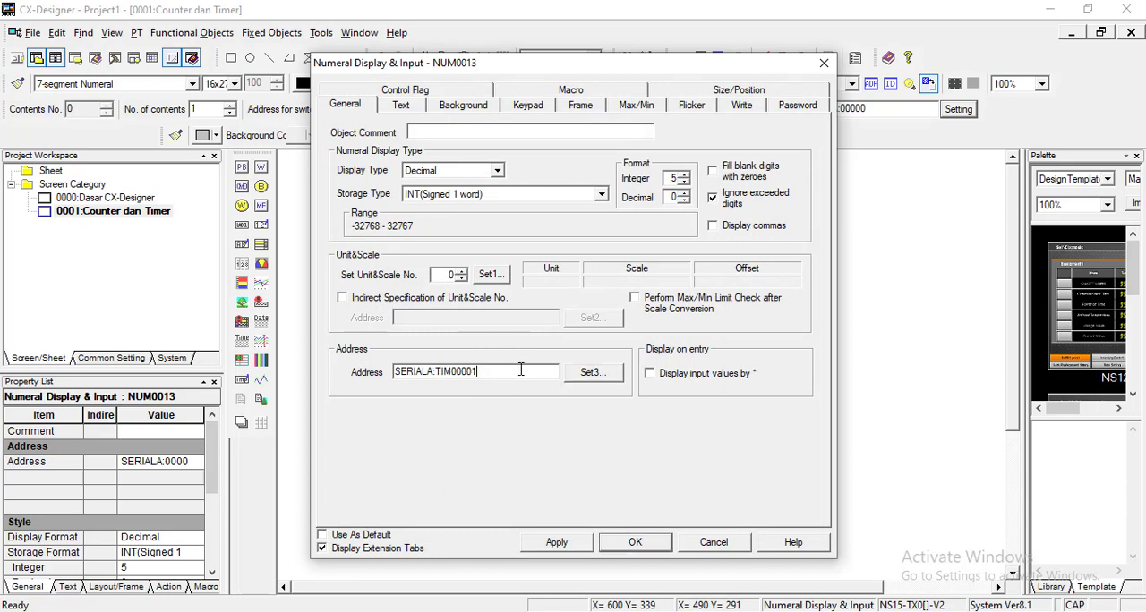
pyautogui.click(602, 196)
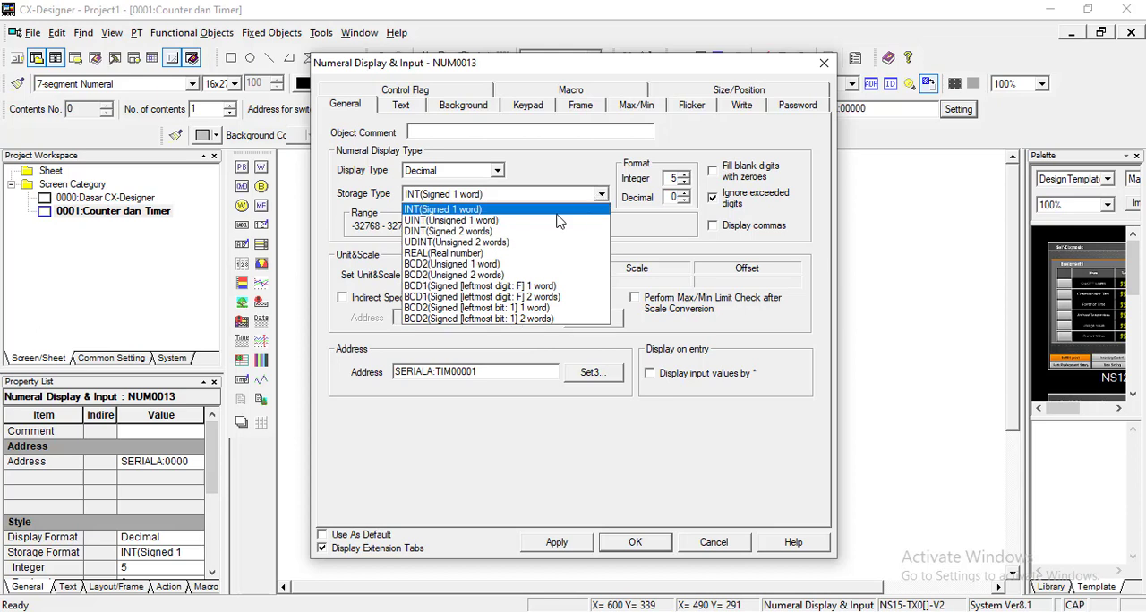
pyautogui.click(504, 266)
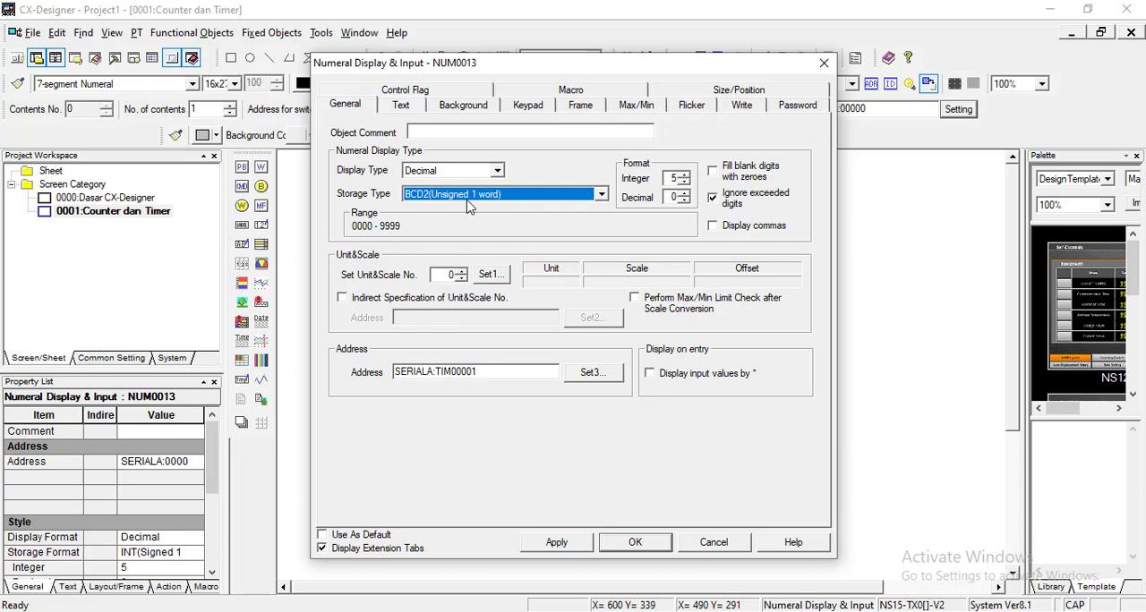
pyautogui.click(684, 182)
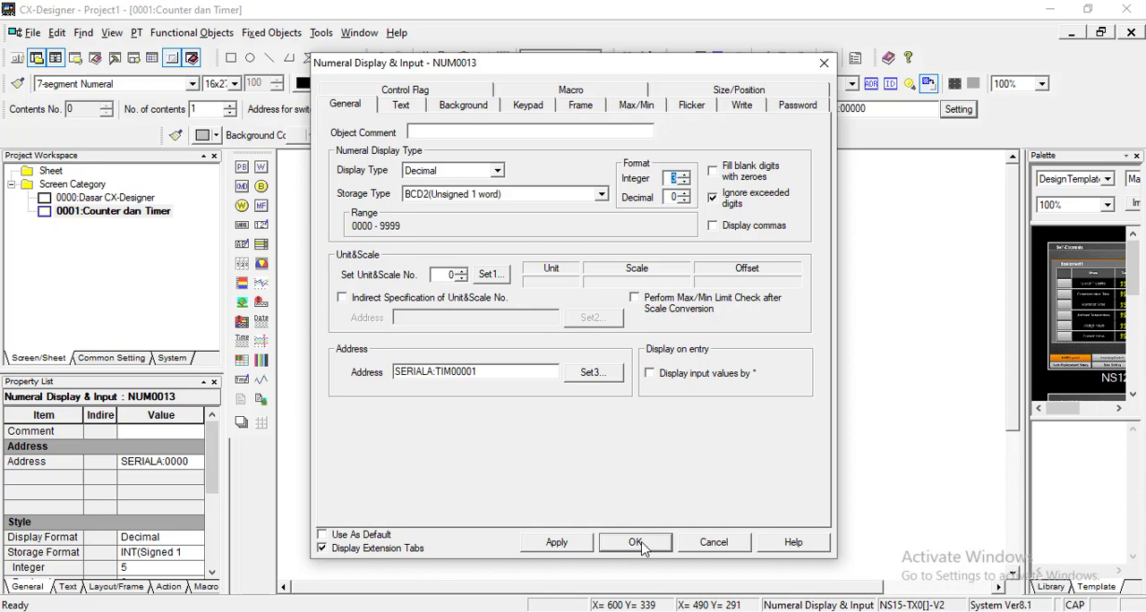
pyautogui.click(636, 542)
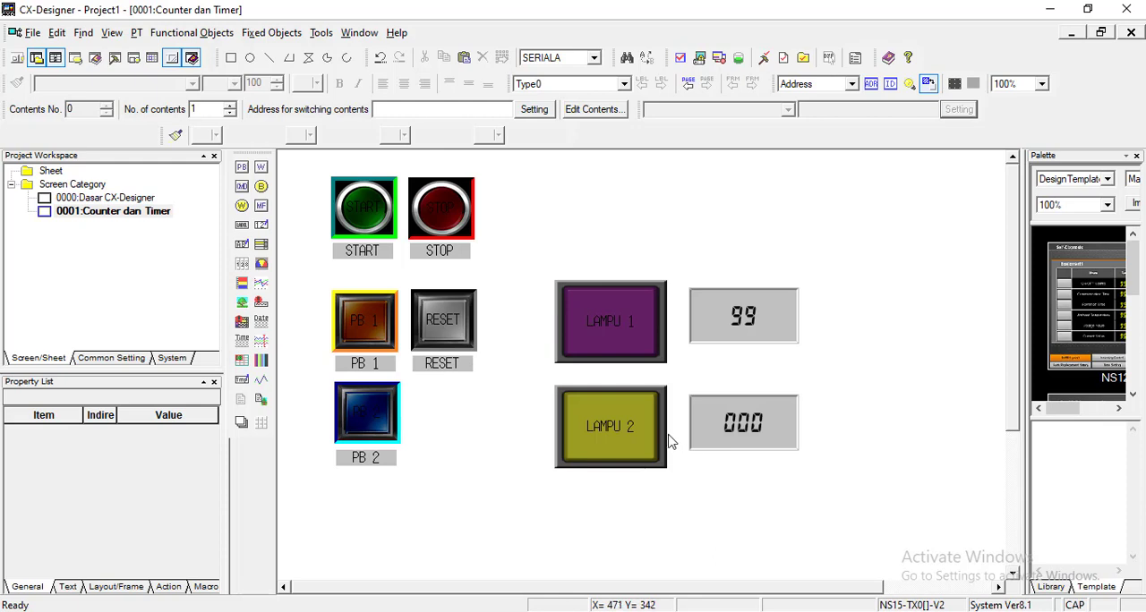
# Step: Check the addresses assigned to the numeral displays, lamps and buttons on the Counter dan Timer screen one by one
pyautogui.click(743, 428)
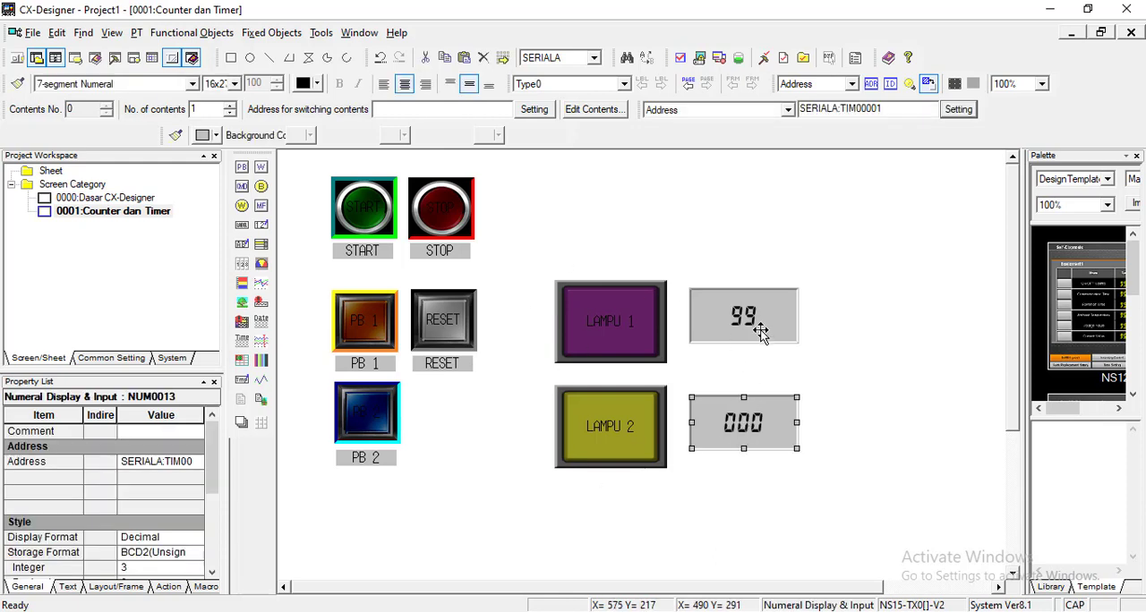
pyautogui.click(759, 330)
pyautogui.click(625, 324)
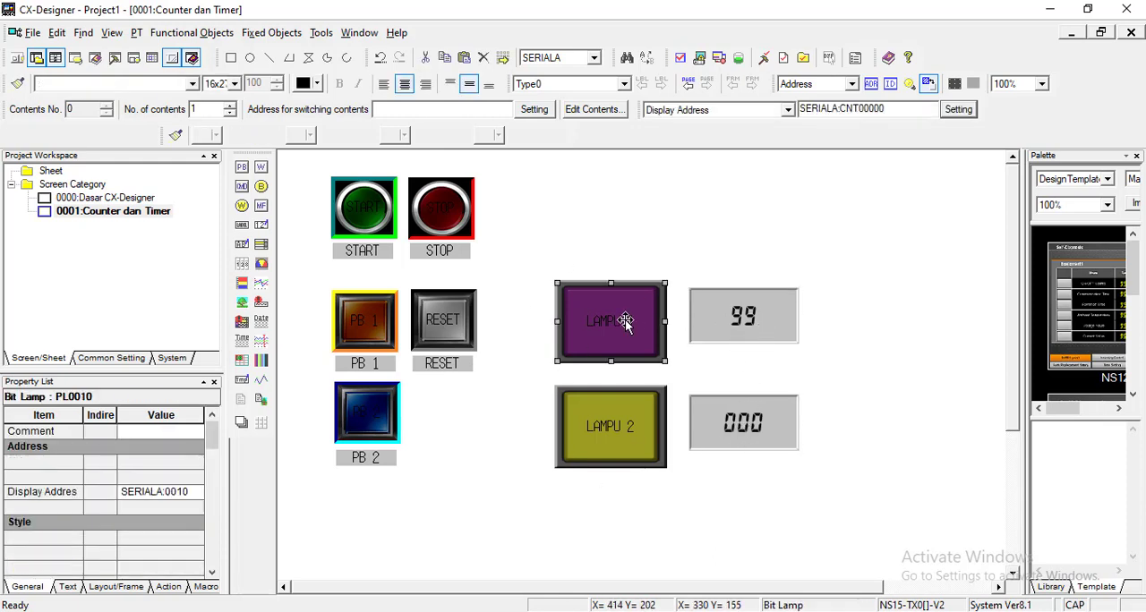
pyautogui.click(614, 407)
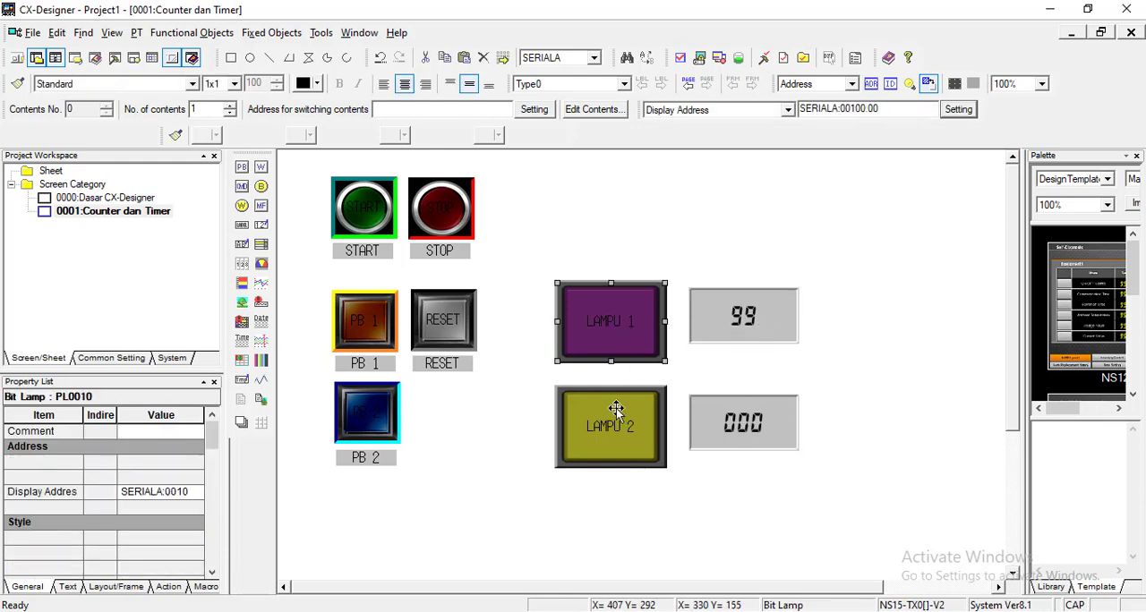
pyautogui.click(363, 419)
pyautogui.click(443, 329)
pyautogui.click(365, 319)
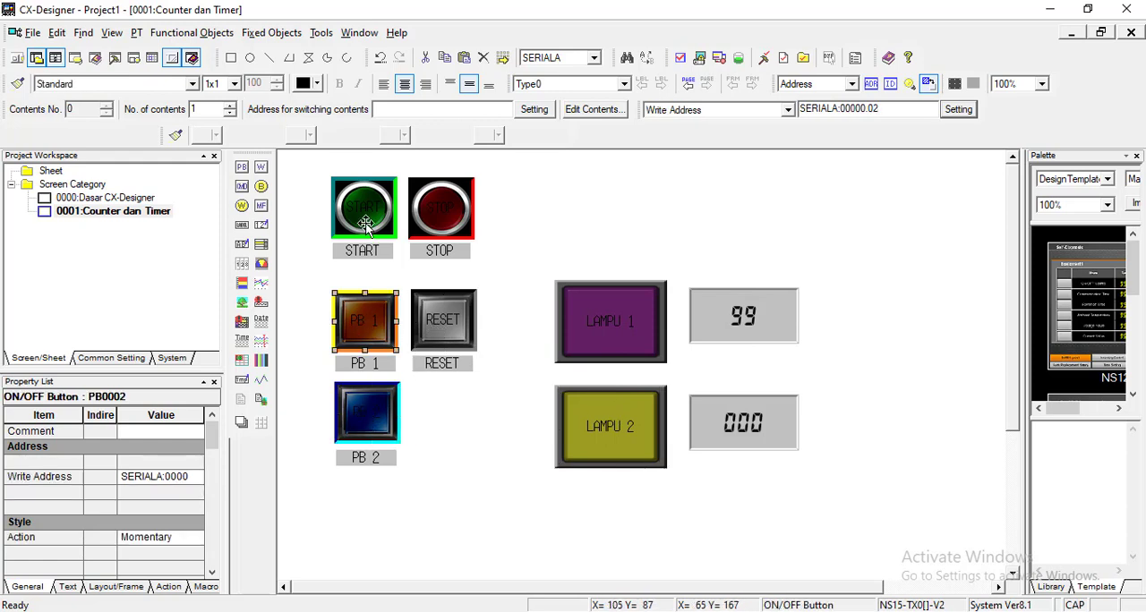
pyautogui.click(365, 224)
pyautogui.click(441, 207)
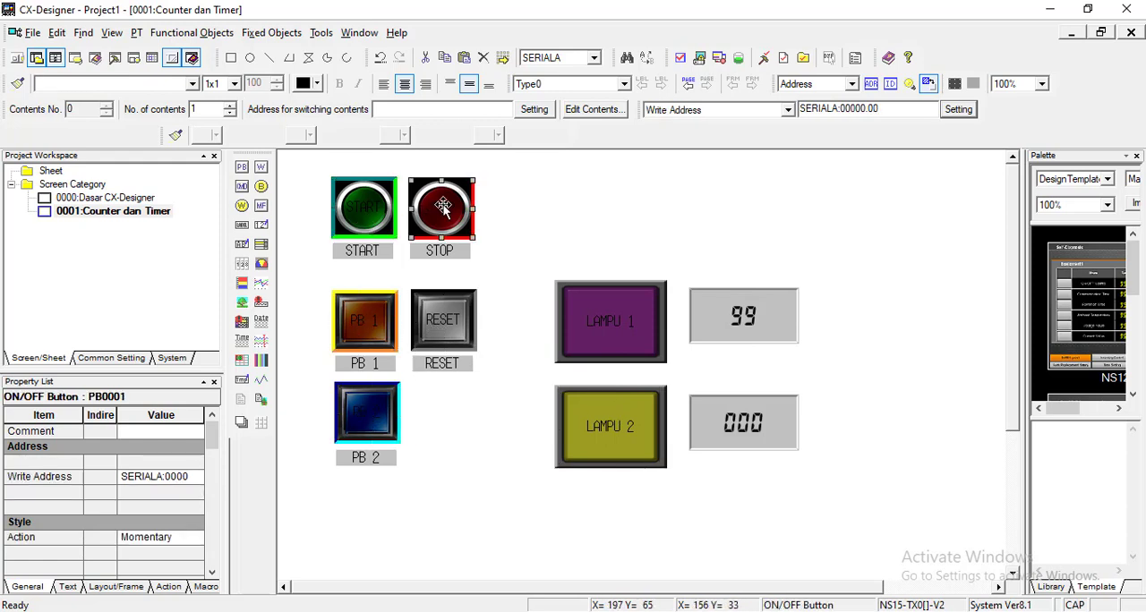
pyautogui.click(614, 210)
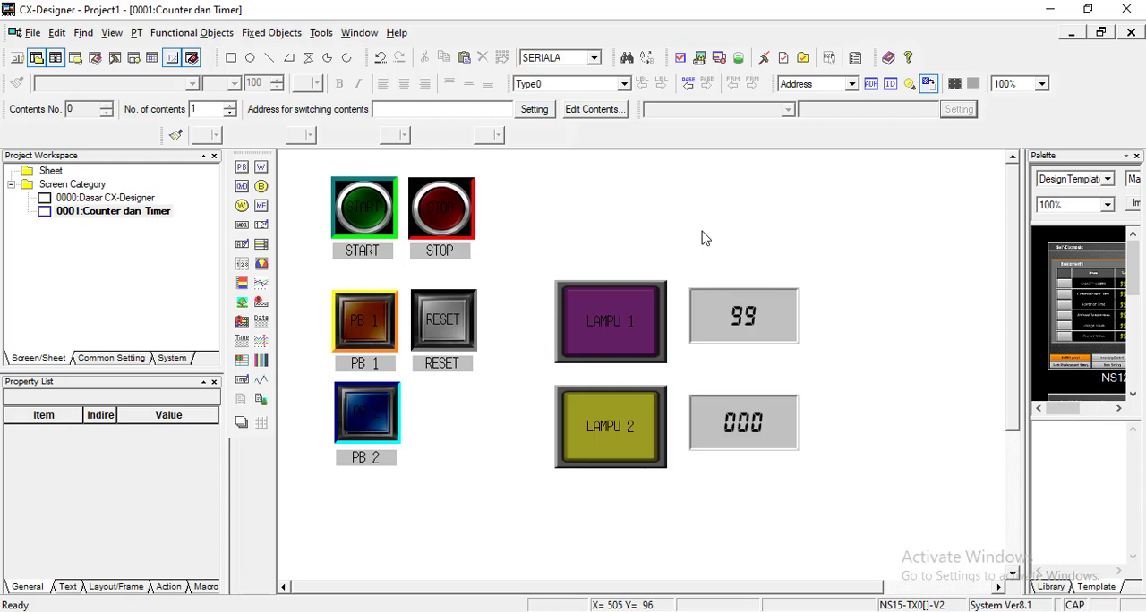
# Step: Save changes to all screens and start a test connected to CX-Simulator
pyautogui.click(679, 57)
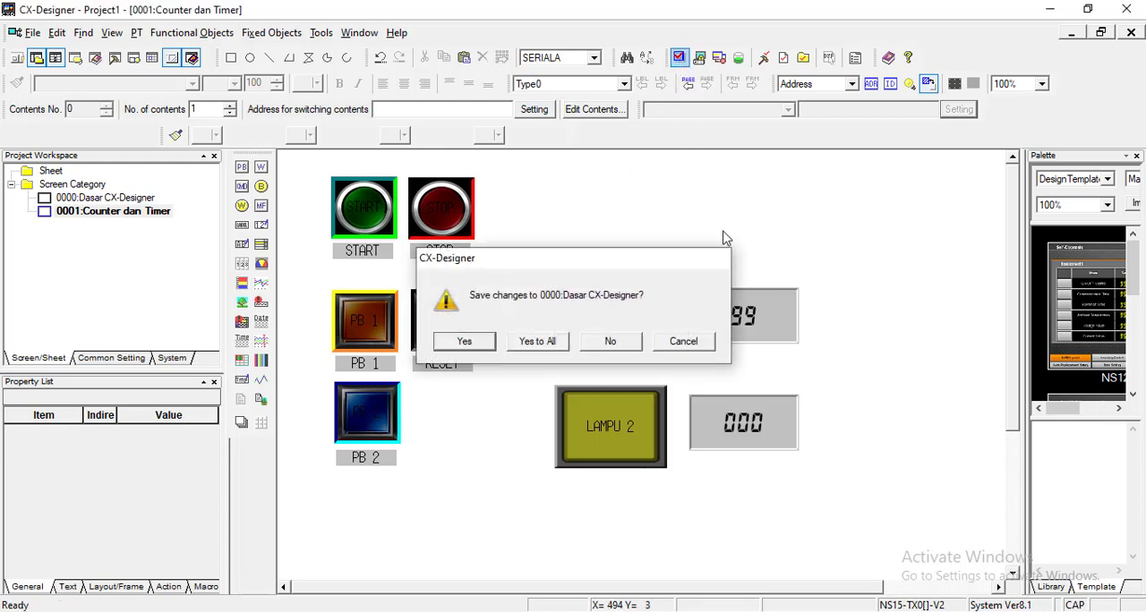
pyautogui.press('Escape')
pyautogui.click(320, 33)
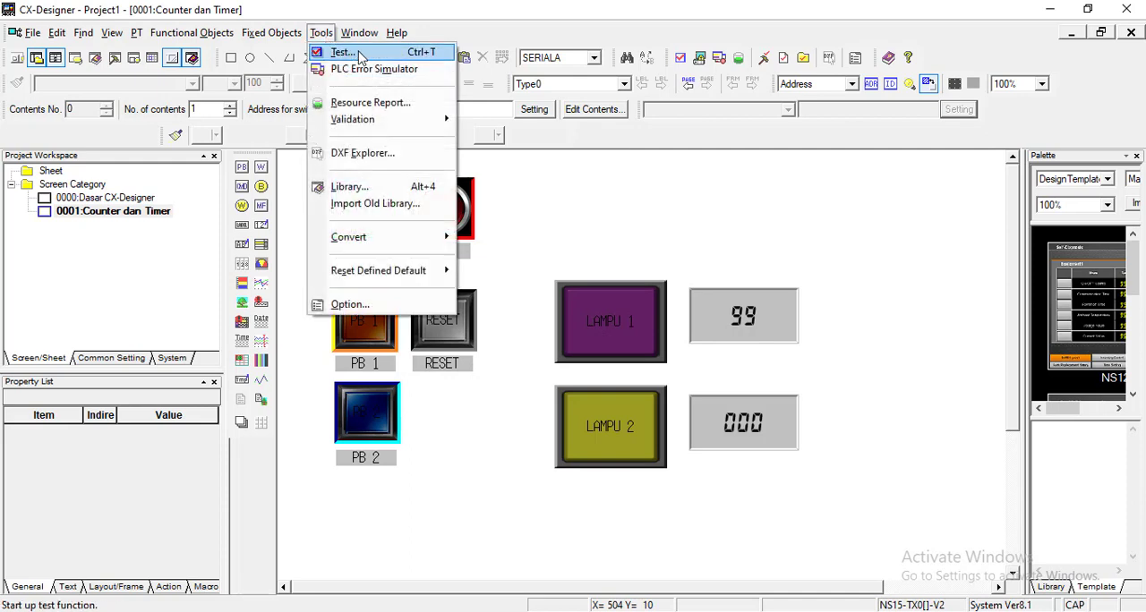
pyautogui.click(361, 56)
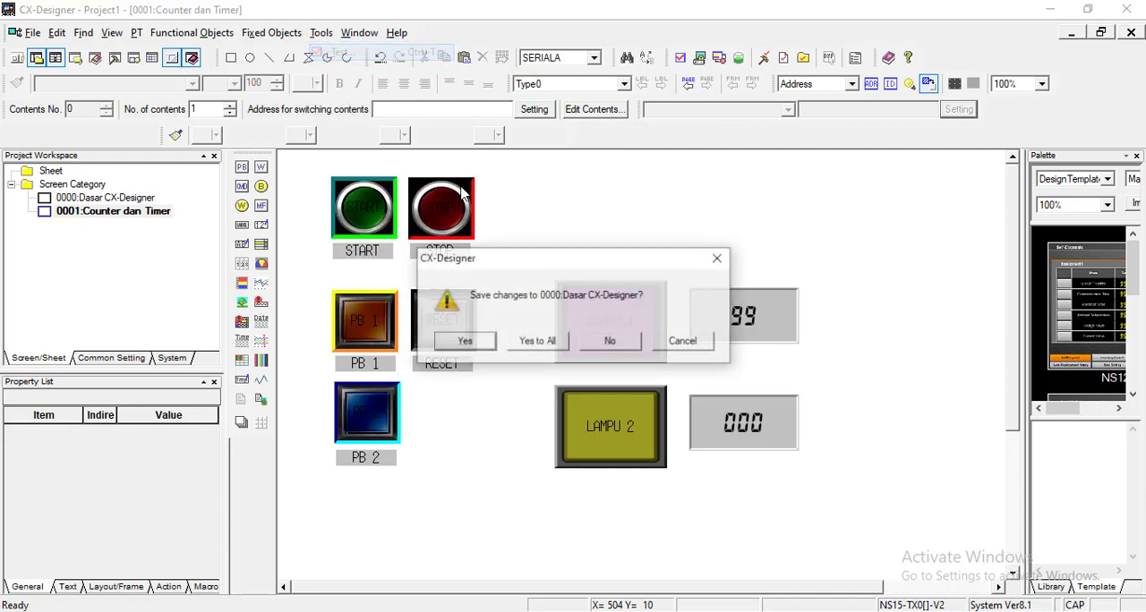
pyautogui.click(539, 343)
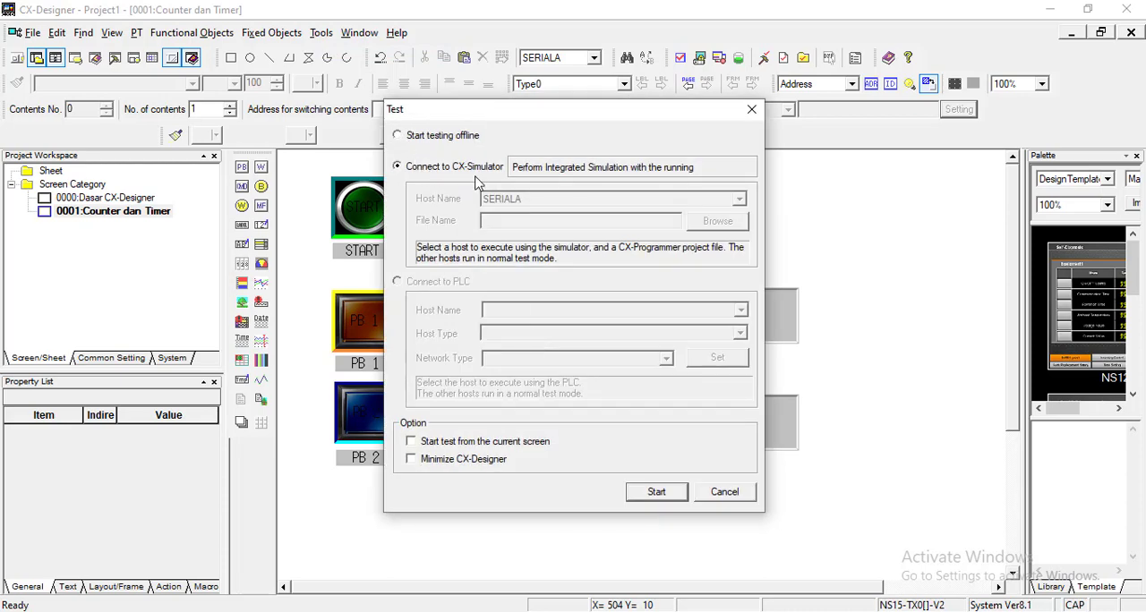
pyautogui.click(649, 497)
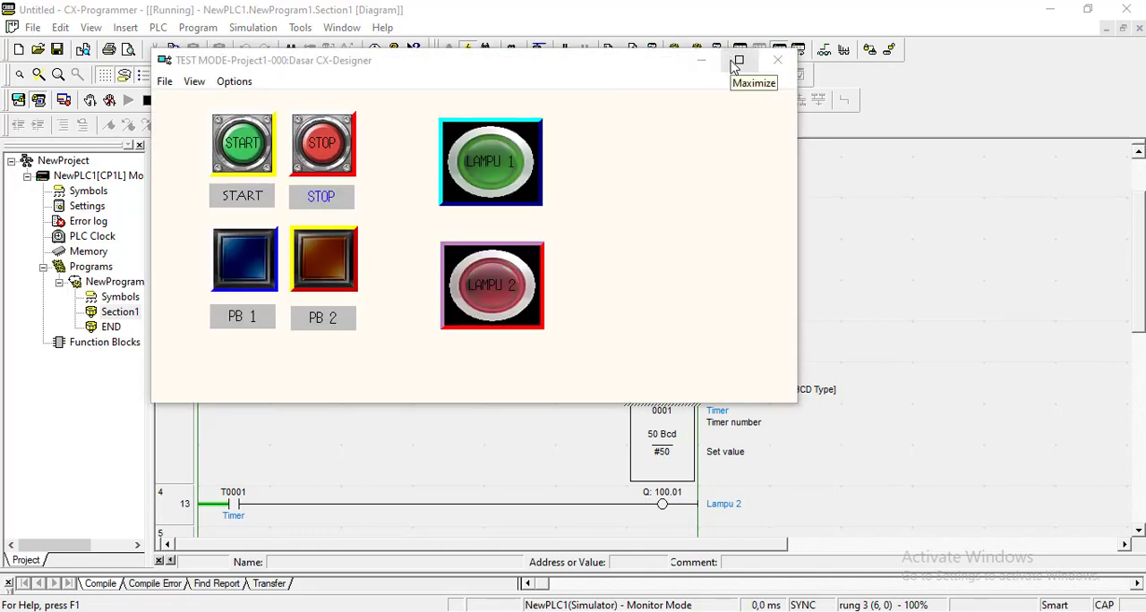
# Step: Arrange the test window side by side with the CX-Programmer ladder and show page 0001 : Counter dan Timer
pyautogui.press('super+Right')
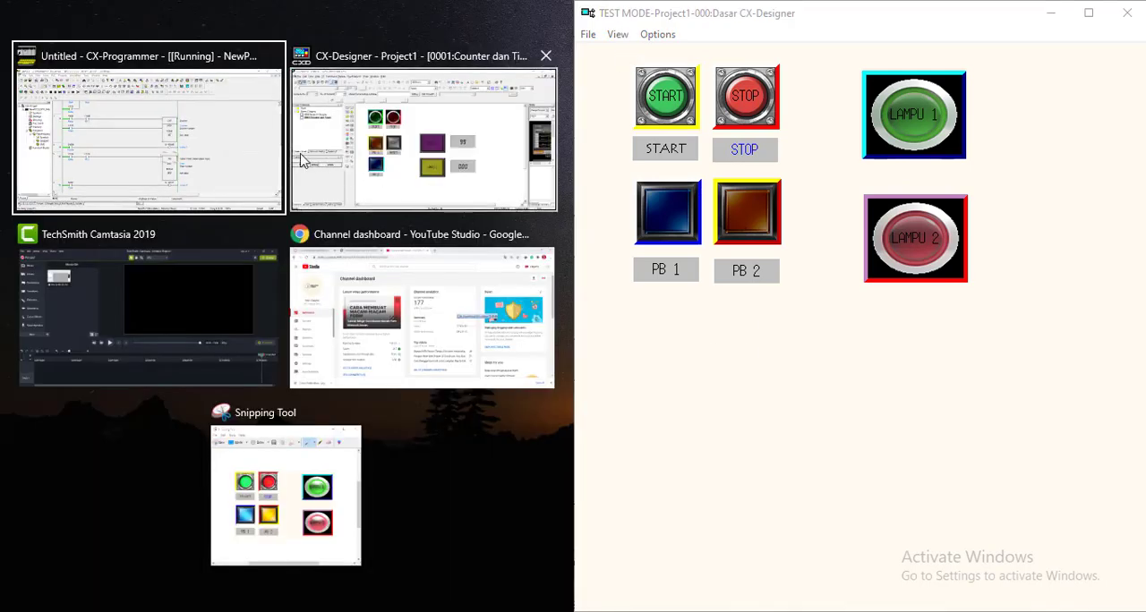
pyautogui.click(214, 148)
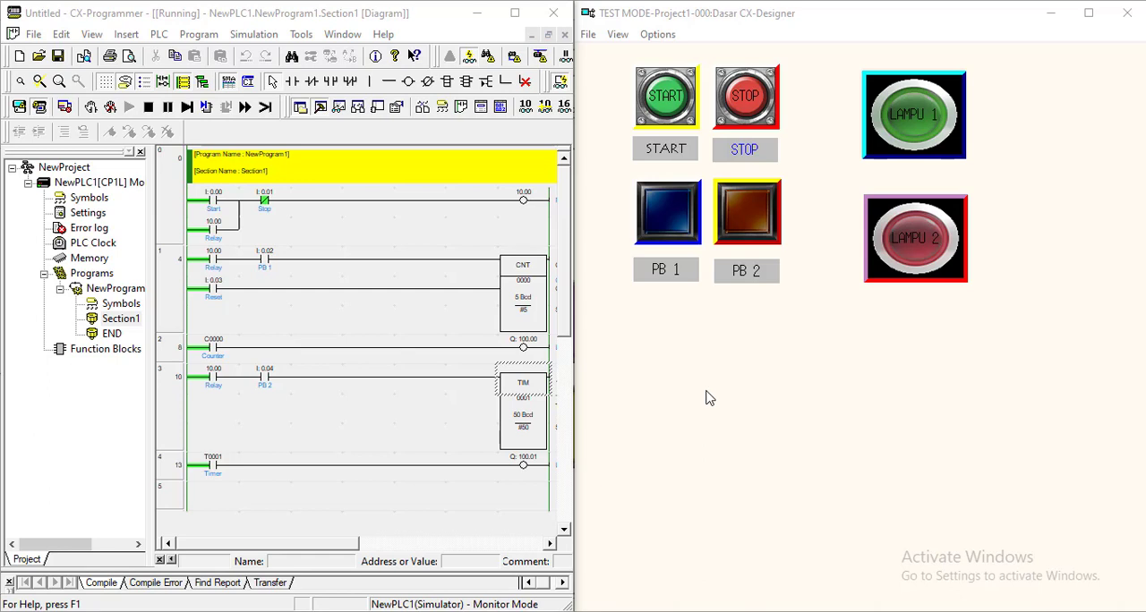
pyautogui.click(589, 34)
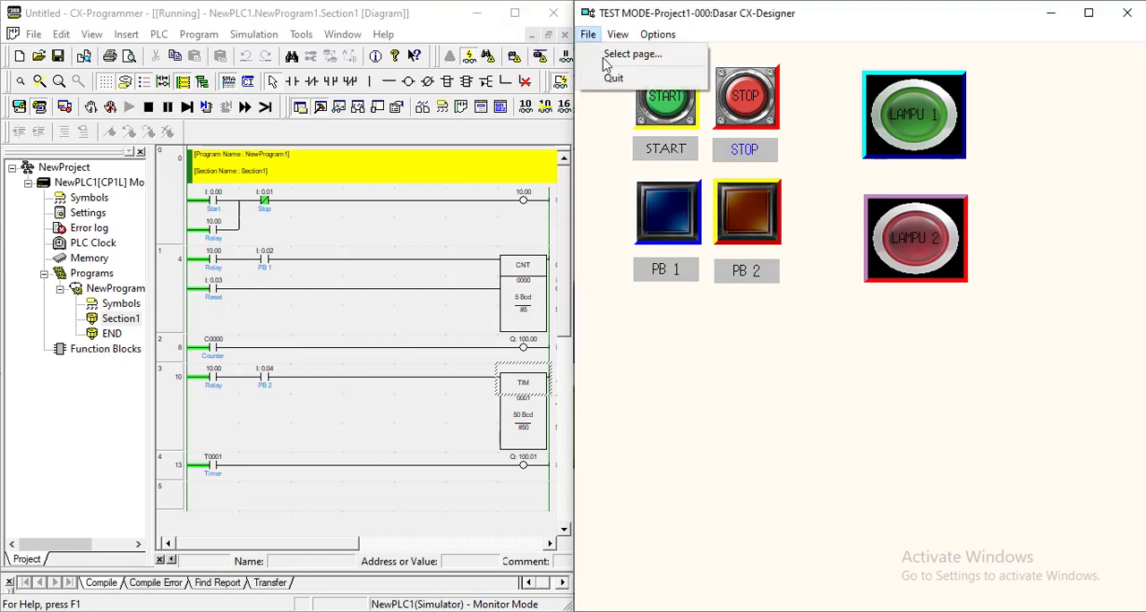
pyautogui.click(631, 55)
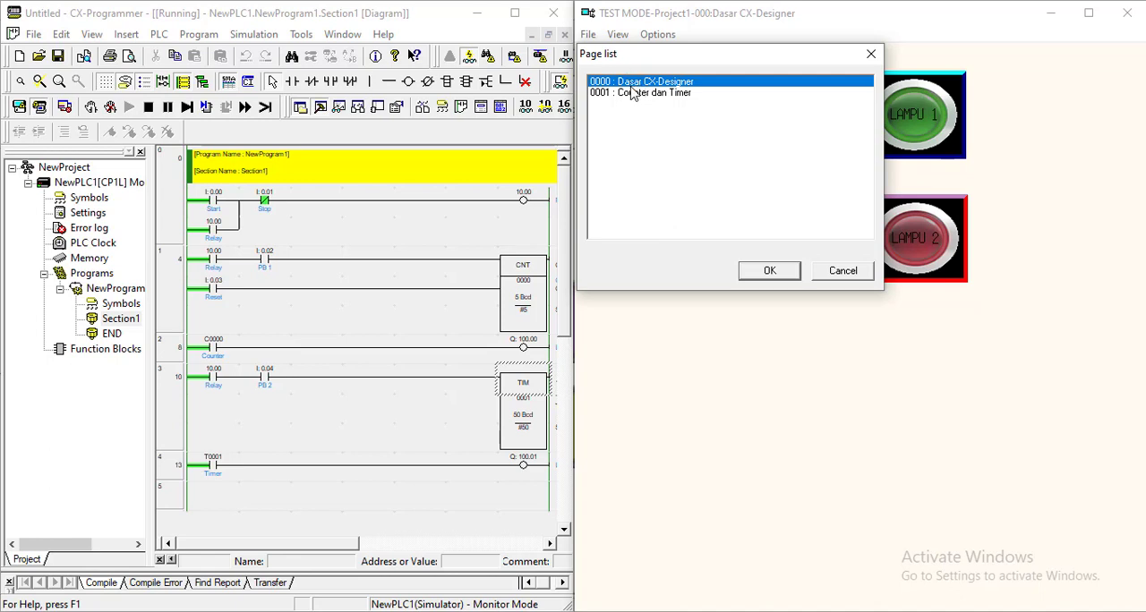
pyautogui.click(637, 93)
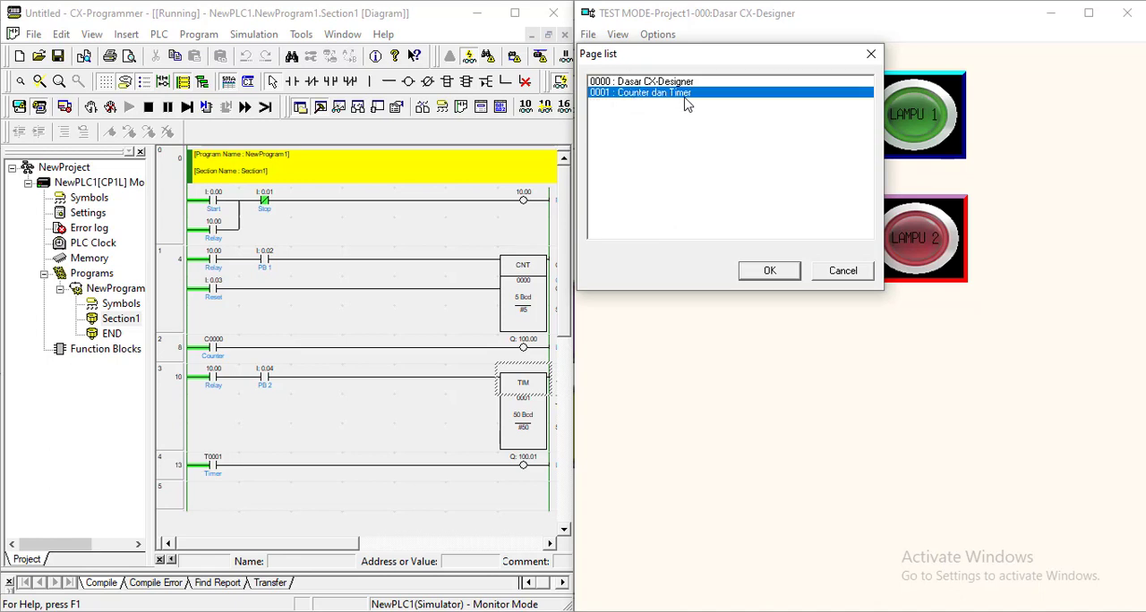
pyautogui.click(776, 272)
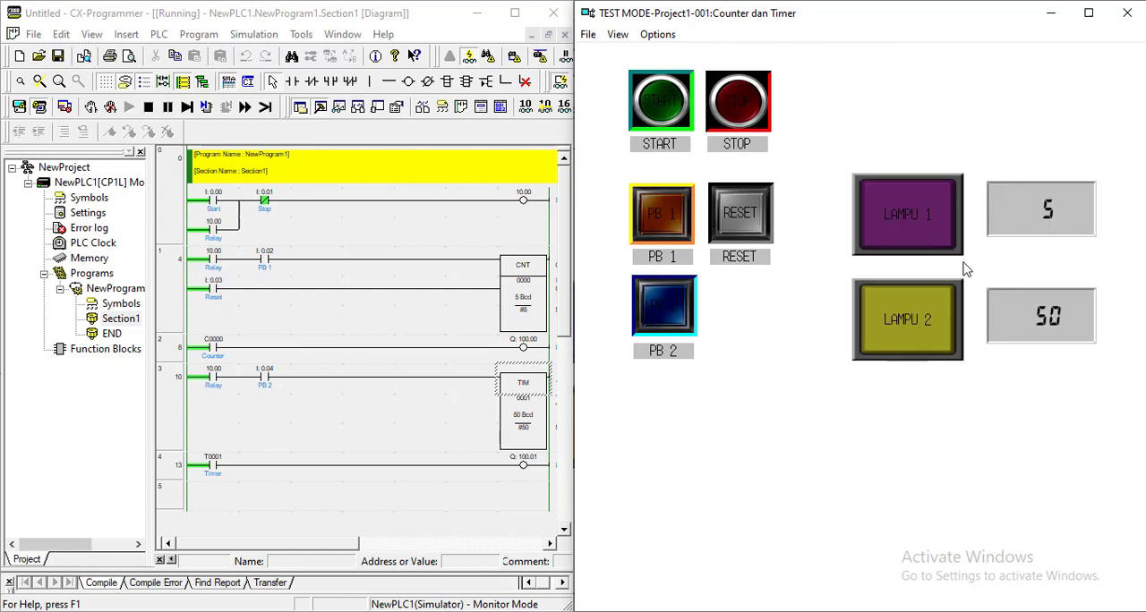
# Step: Energize the relay with START and pulse PB 1 five times to count the counter down and test LAMPU 1
pyautogui.click(658, 98)
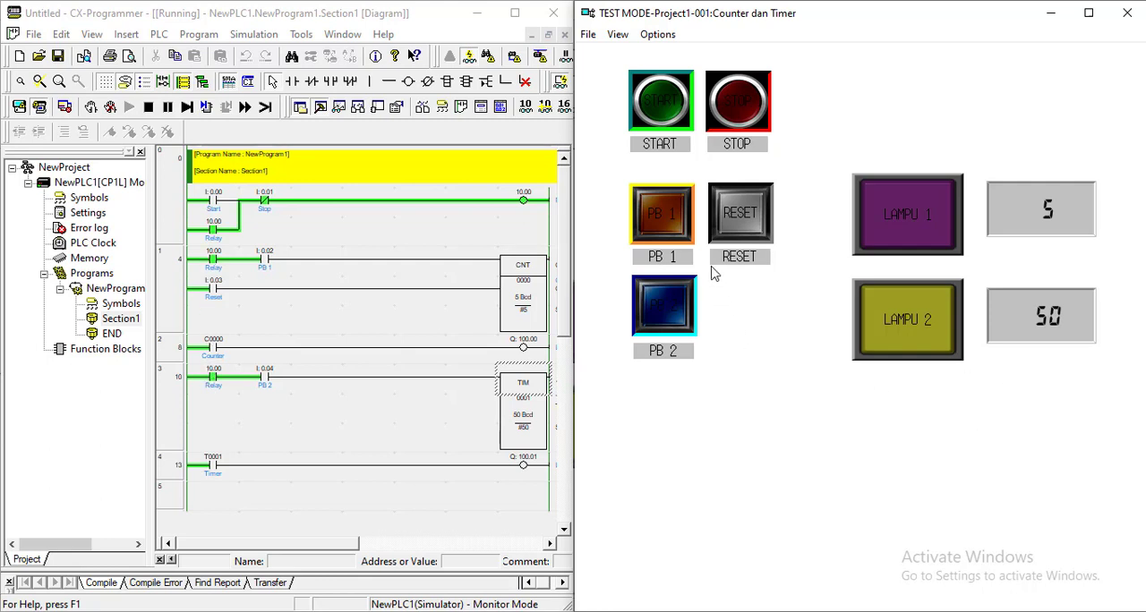
pyautogui.click(676, 222)
pyautogui.click(668, 220)
pyautogui.click(660, 217)
pyautogui.click(661, 215)
pyautogui.click(670, 213)
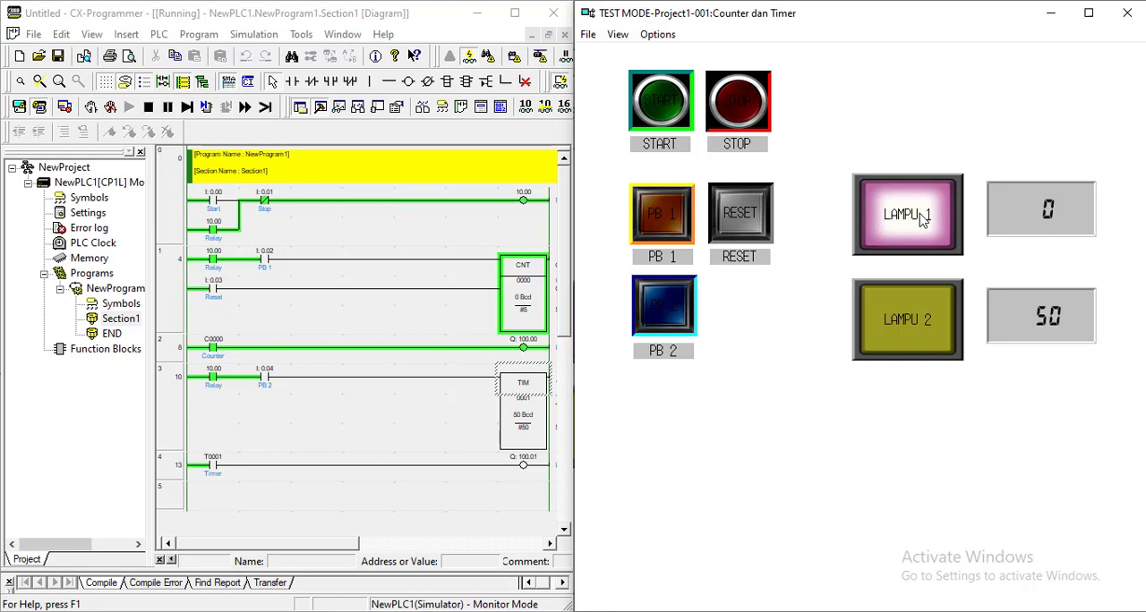
# Step: Reset the counter with RESET, pulse PB 1 twice, and reset the counter again
pyautogui.click(740, 214)
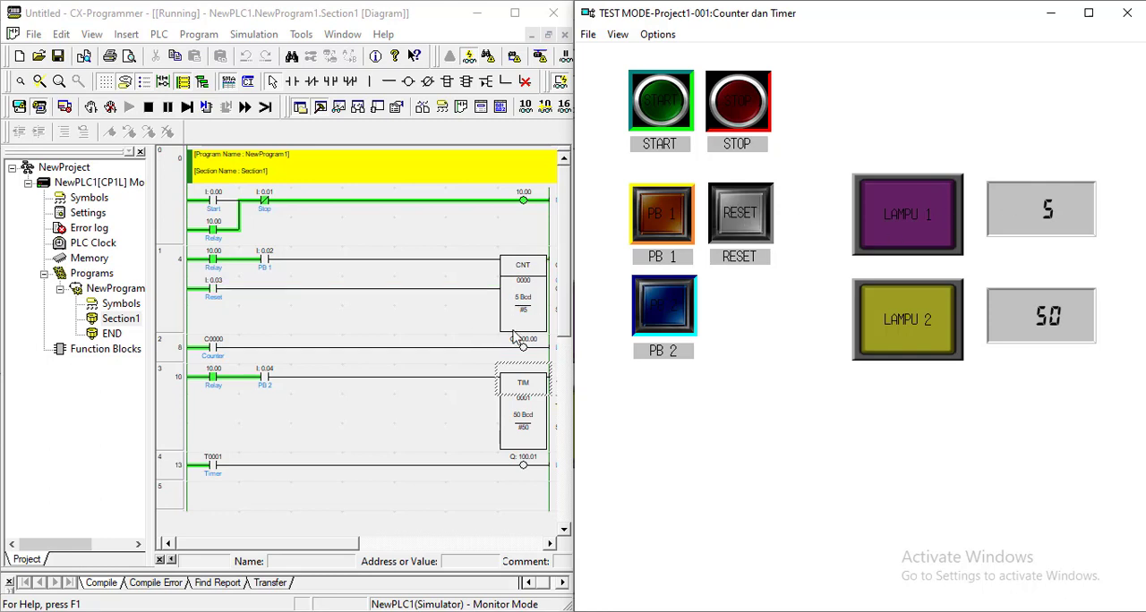
pyautogui.click(662, 226)
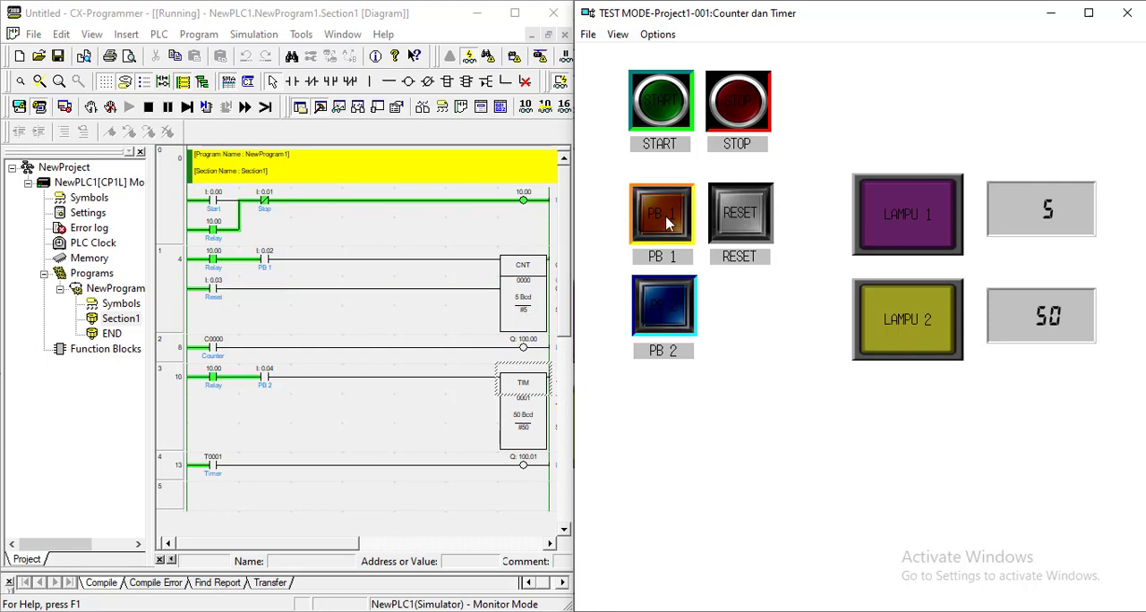
pyautogui.click(665, 224)
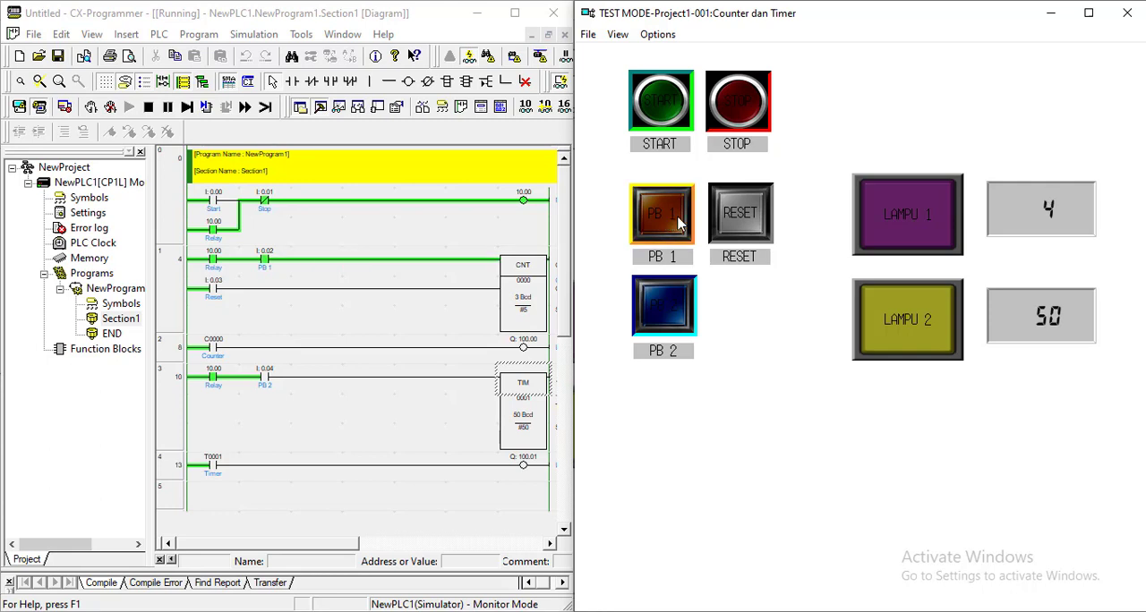
pyautogui.click(741, 228)
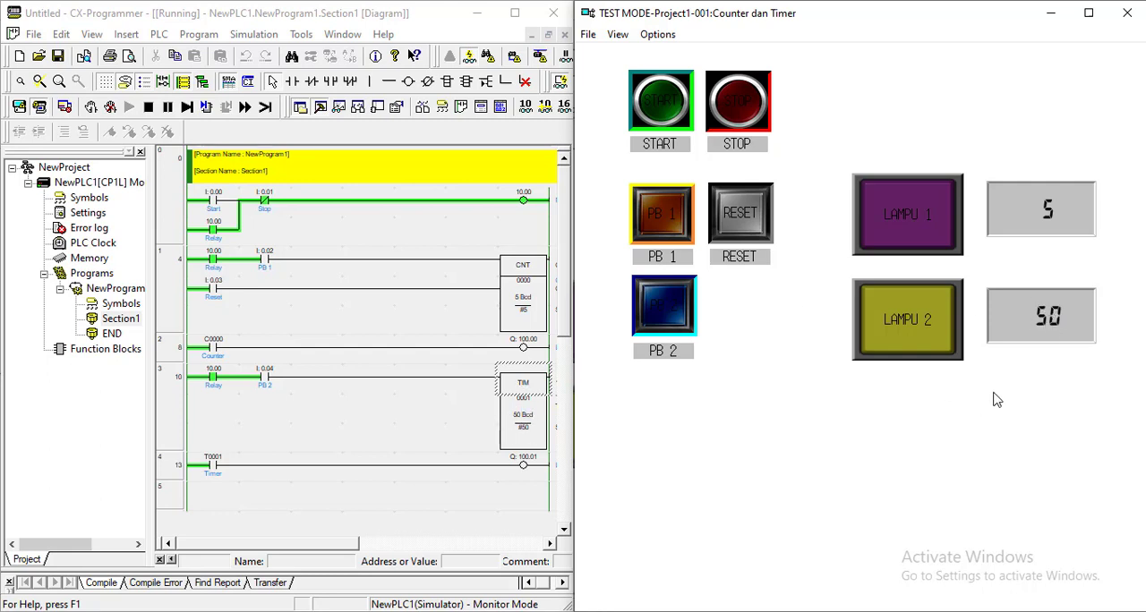
# Step: Switch PB 2 on to run the timer down and test LAMPU 2, and switch PB 2 off to reset it
pyautogui.click(520, 425)
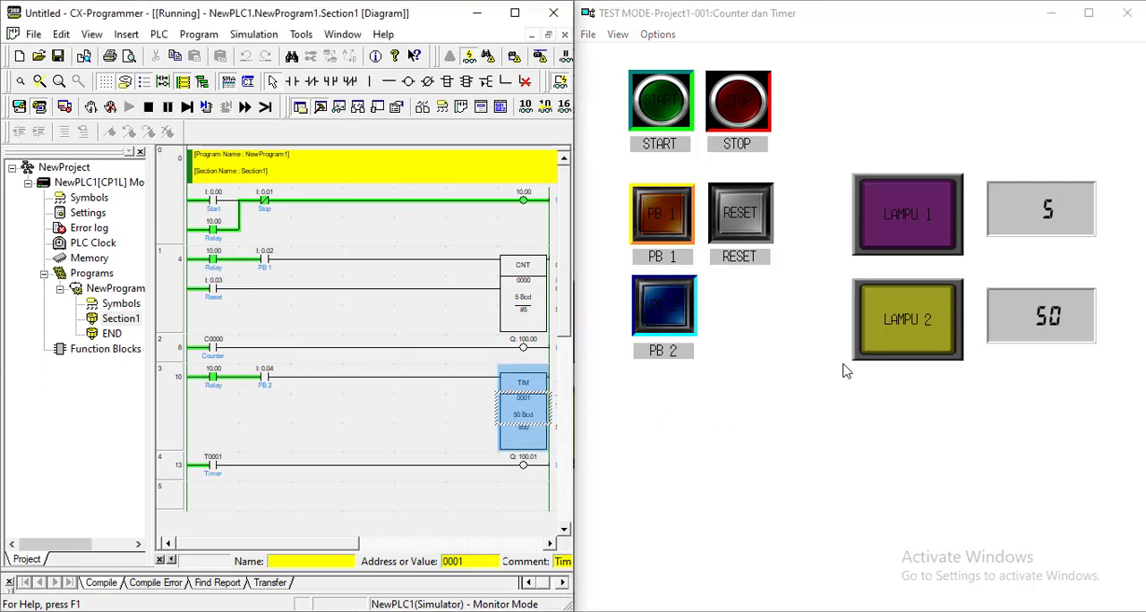
pyautogui.click(1054, 340)
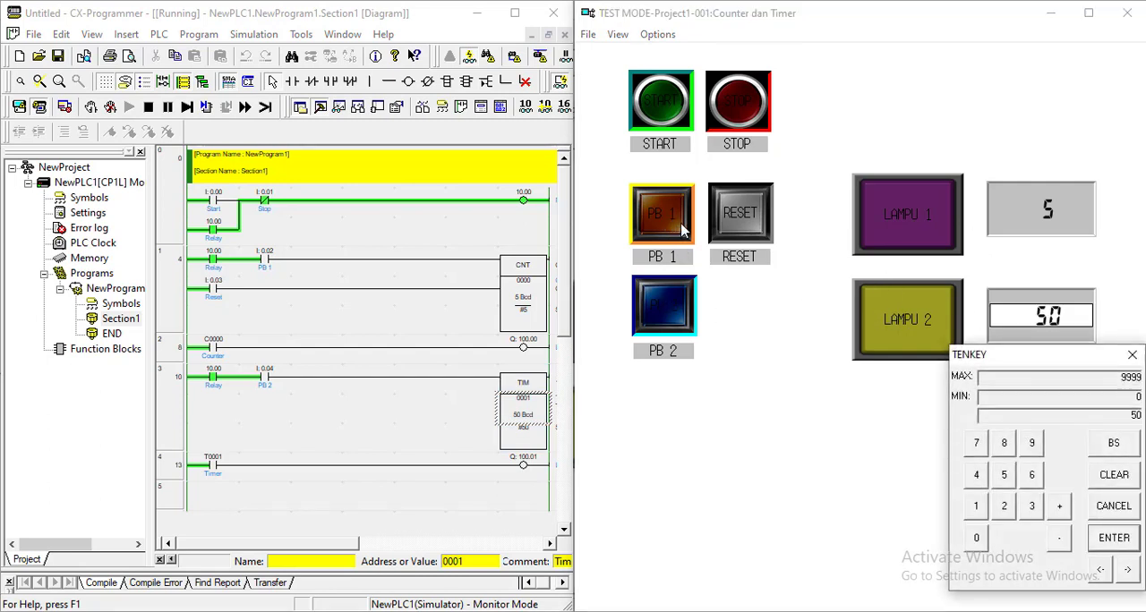
pyautogui.click(1132, 354)
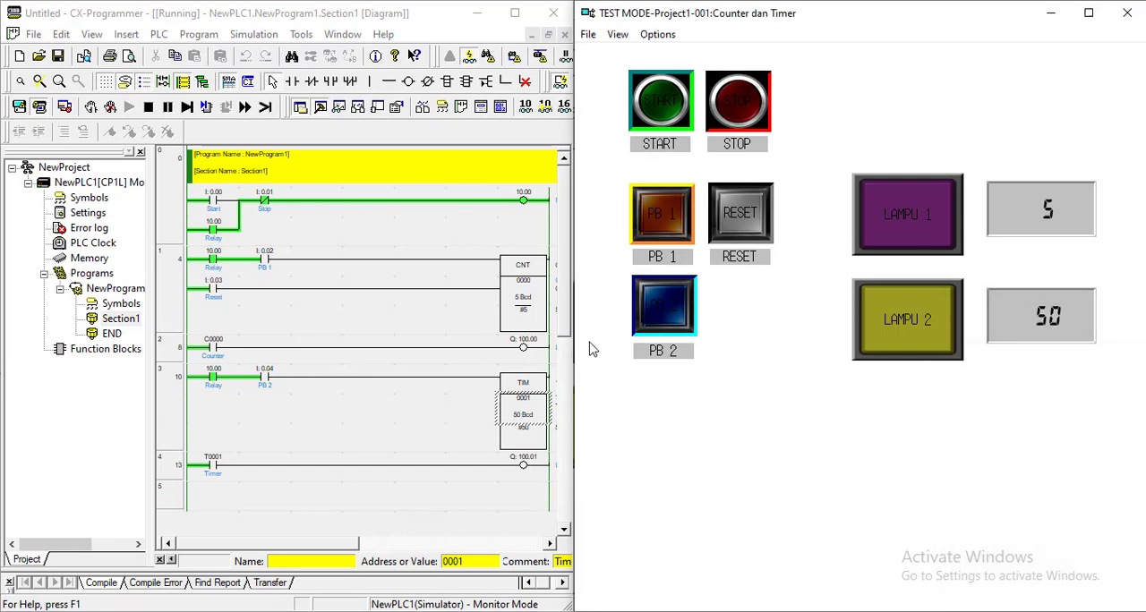
pyautogui.click(669, 313)
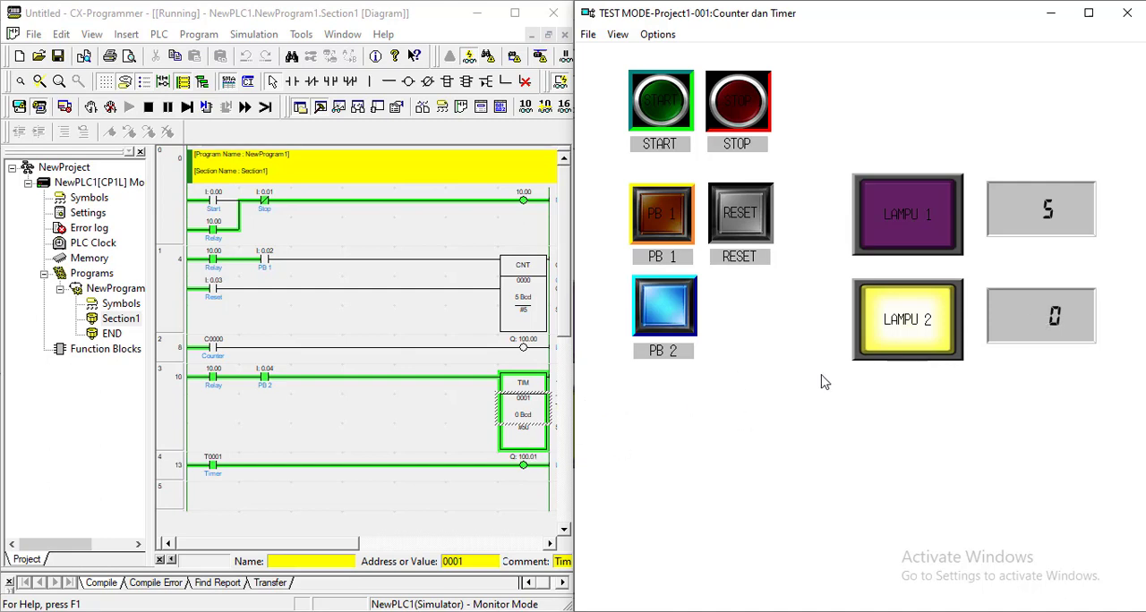
pyautogui.click(653, 318)
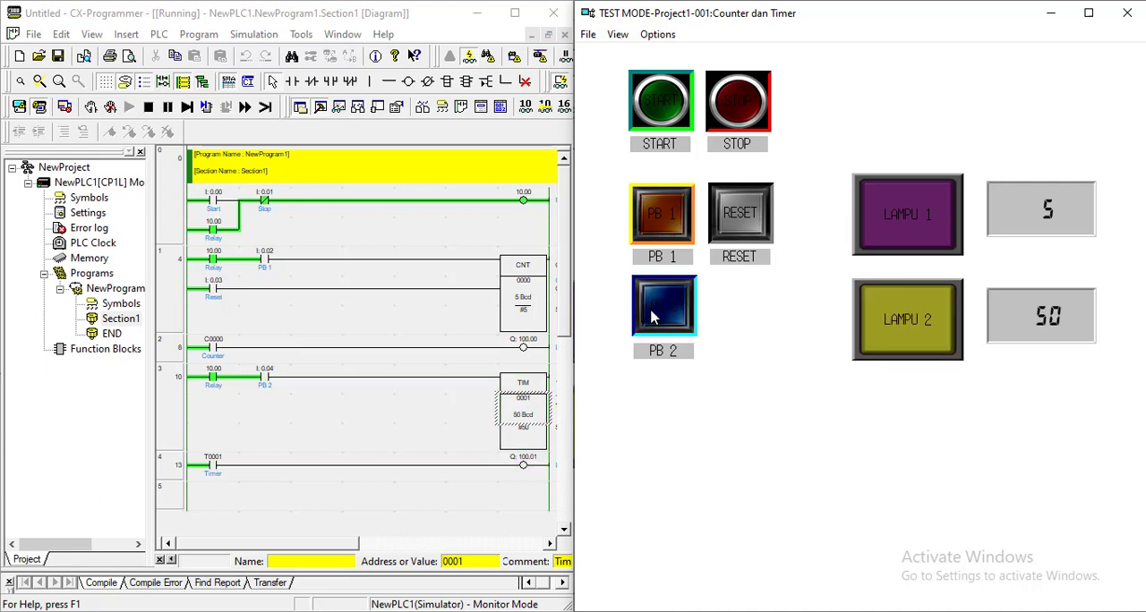
# Step: Enlarge the ladder and examine the TIM 0001 block with its set value and the Lampu 2 output
pyautogui.click(1050, 315)
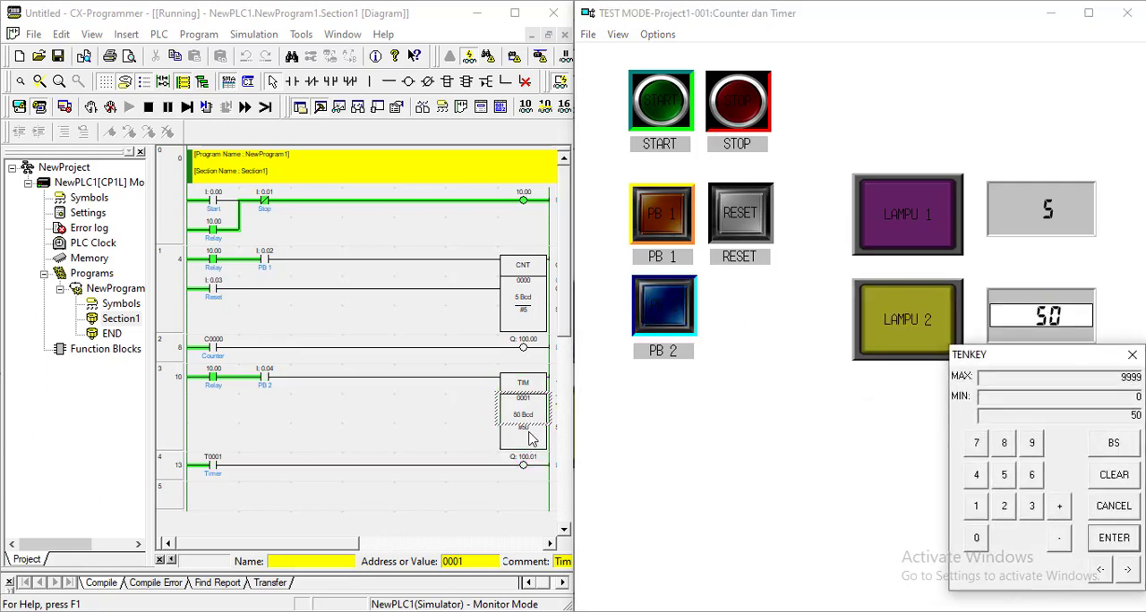
pyautogui.click(1131, 357)
pyautogui.click(541, 433)
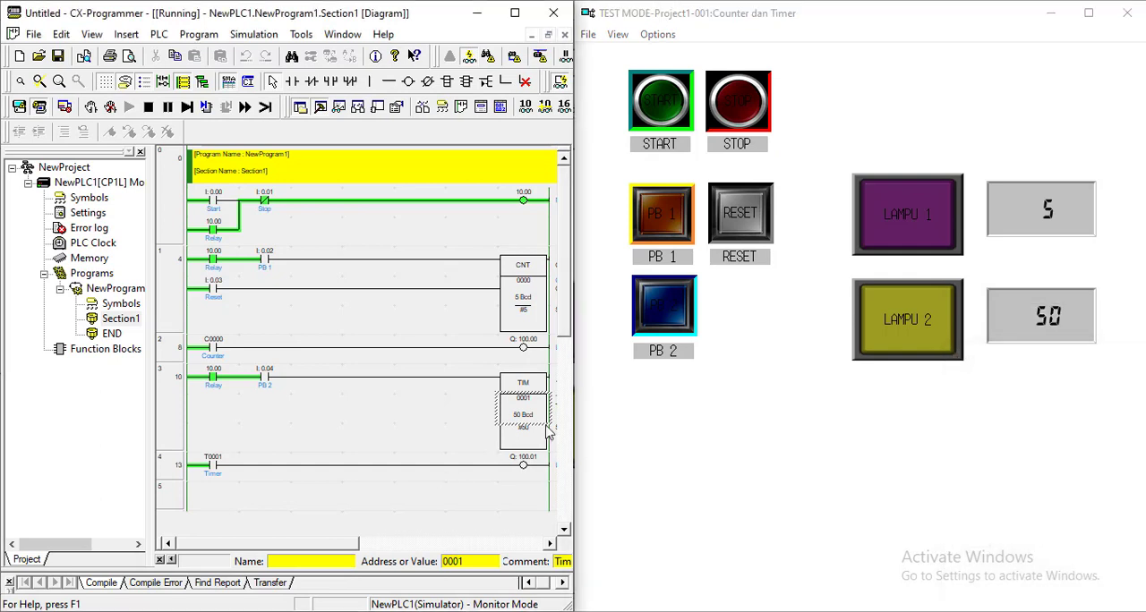
pyautogui.click(666, 411)
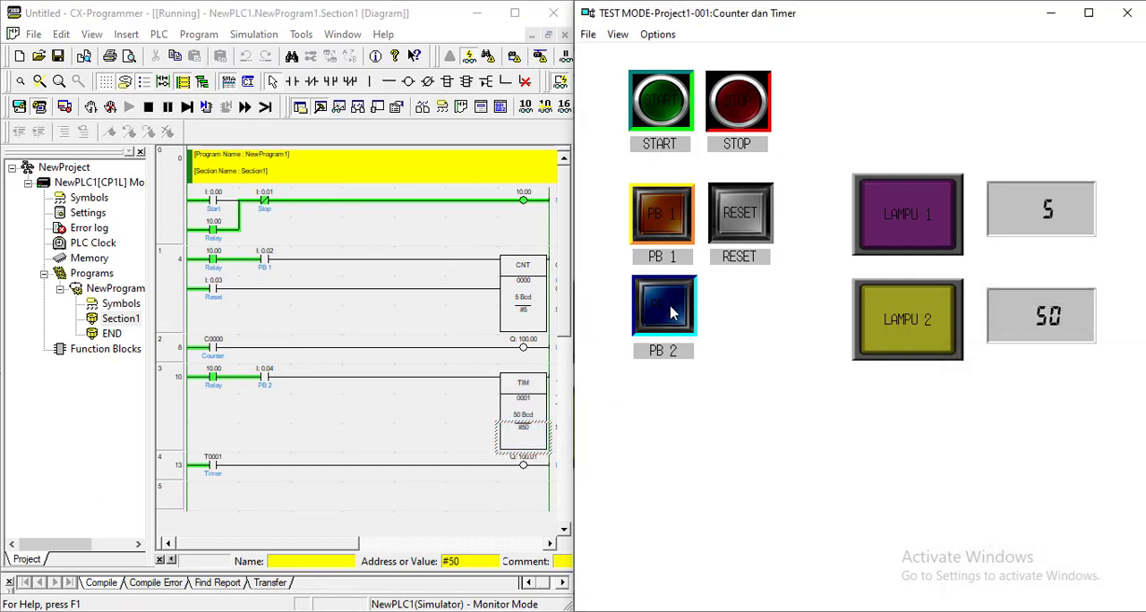
pyautogui.click(57, 82)
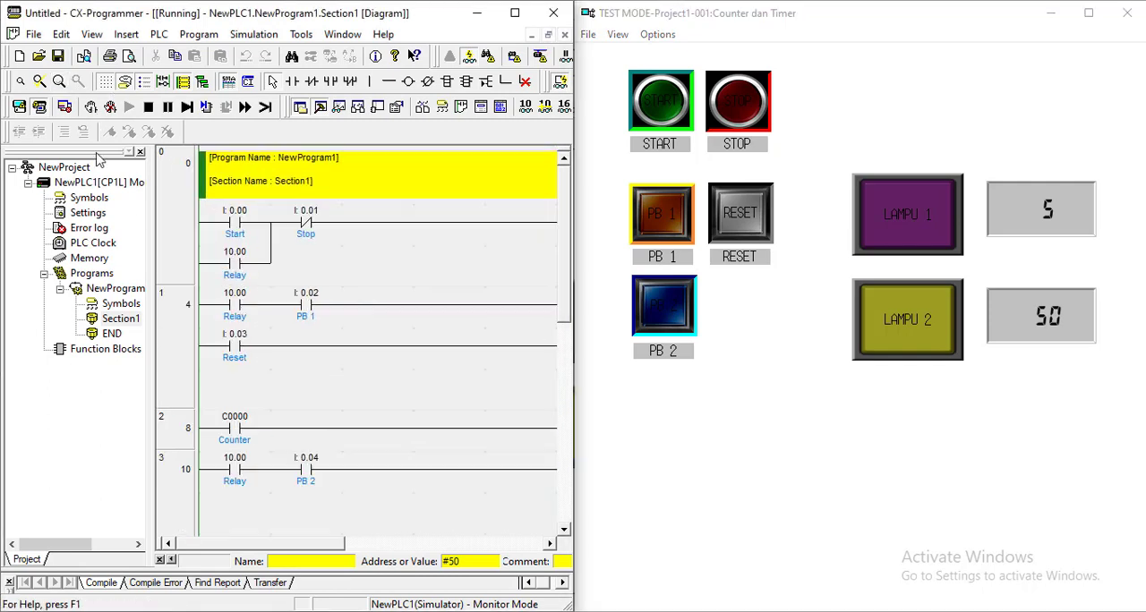
pyautogui.moveTo(246, 544); pyautogui.dragTo(407, 541)
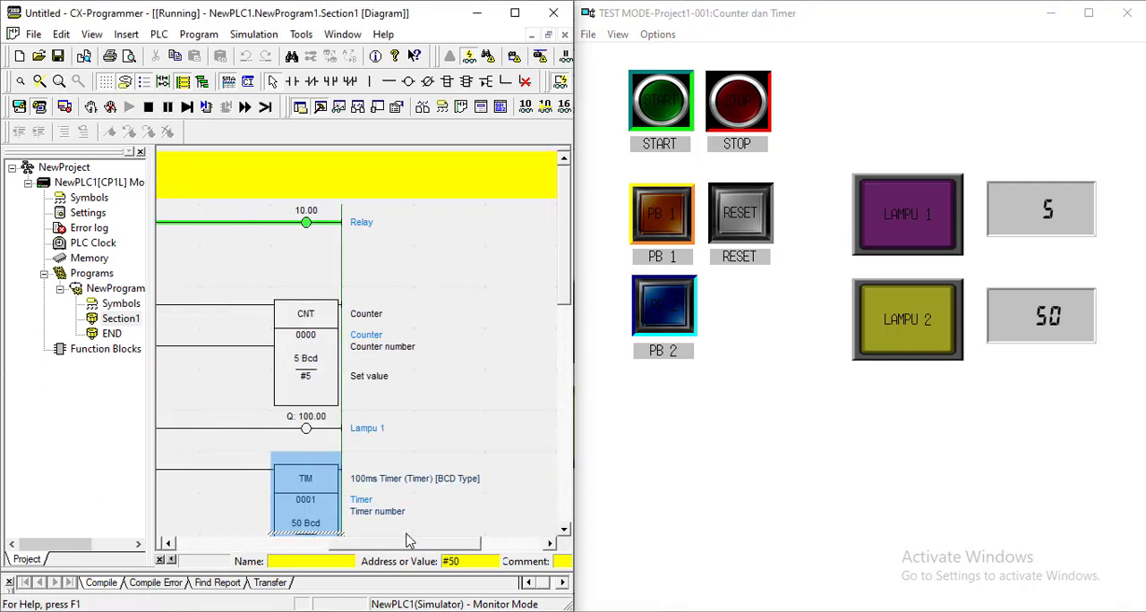
pyautogui.scroll(-3, 455, 417)
pyautogui.click(449, 407)
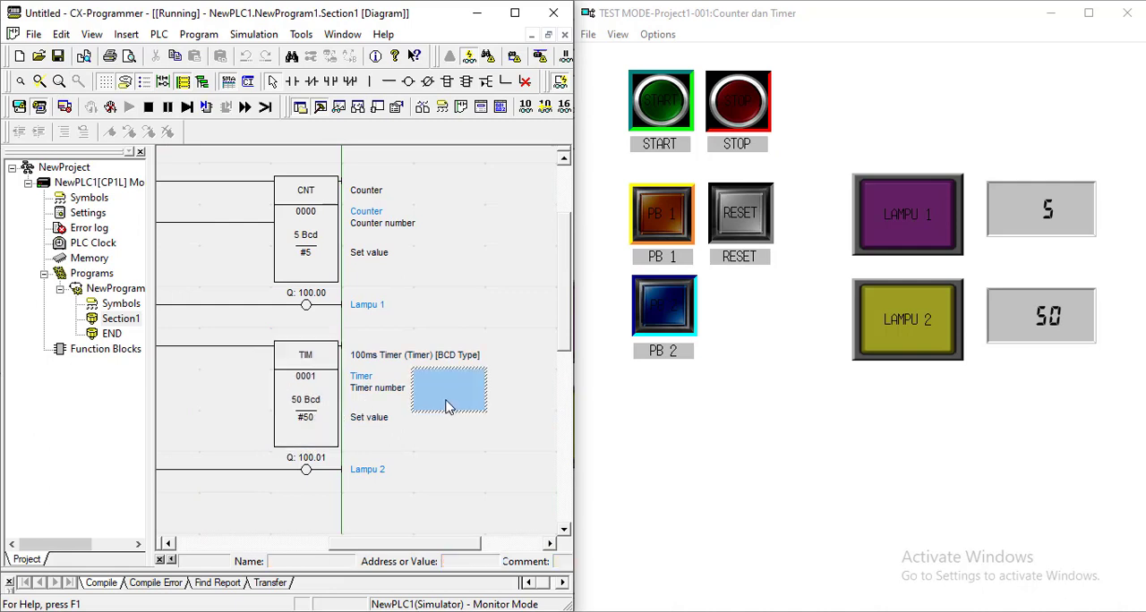
# Step: Repeat the LAMPU 2 timer test with PB 2 while monitoring the enlarged TIM block in the ladder
pyautogui.click(678, 311)
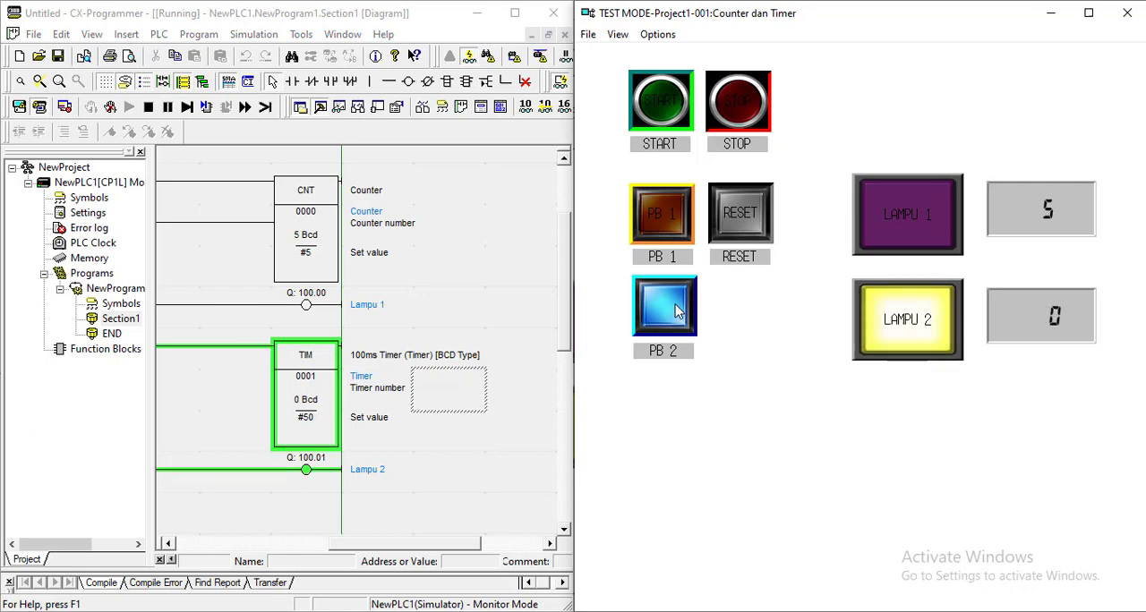
pyautogui.click(678, 310)
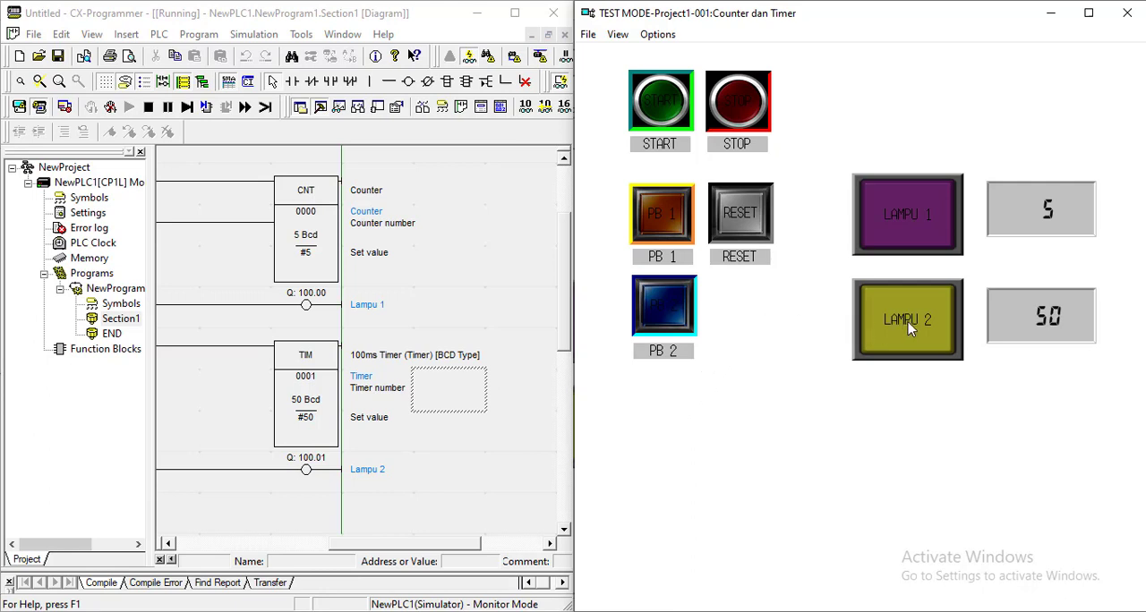
pyautogui.click(1027, 231)
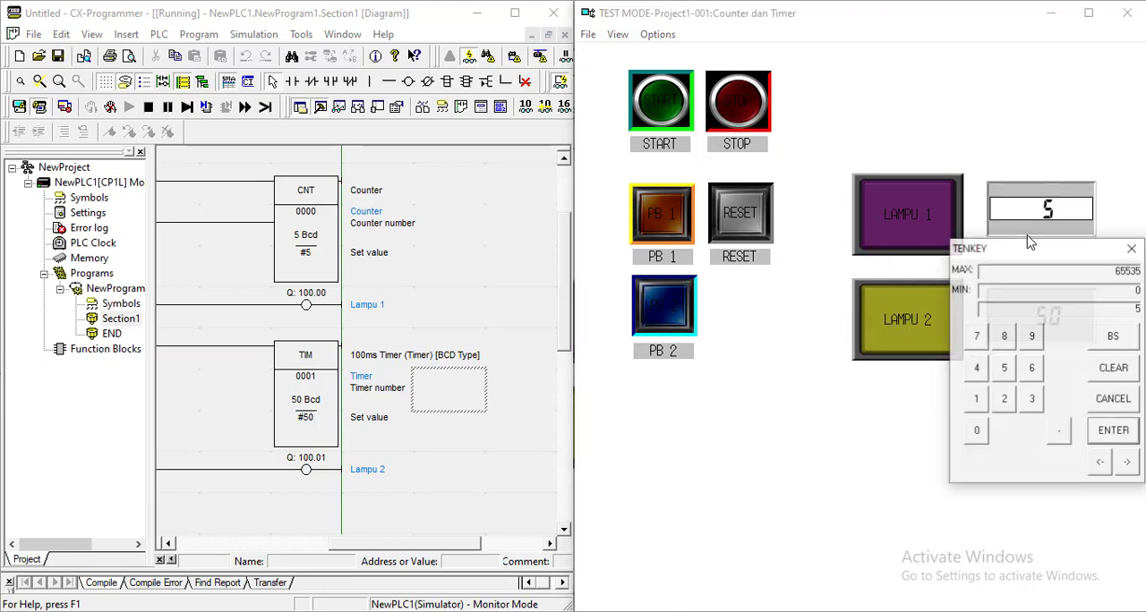
pyautogui.click(1135, 249)
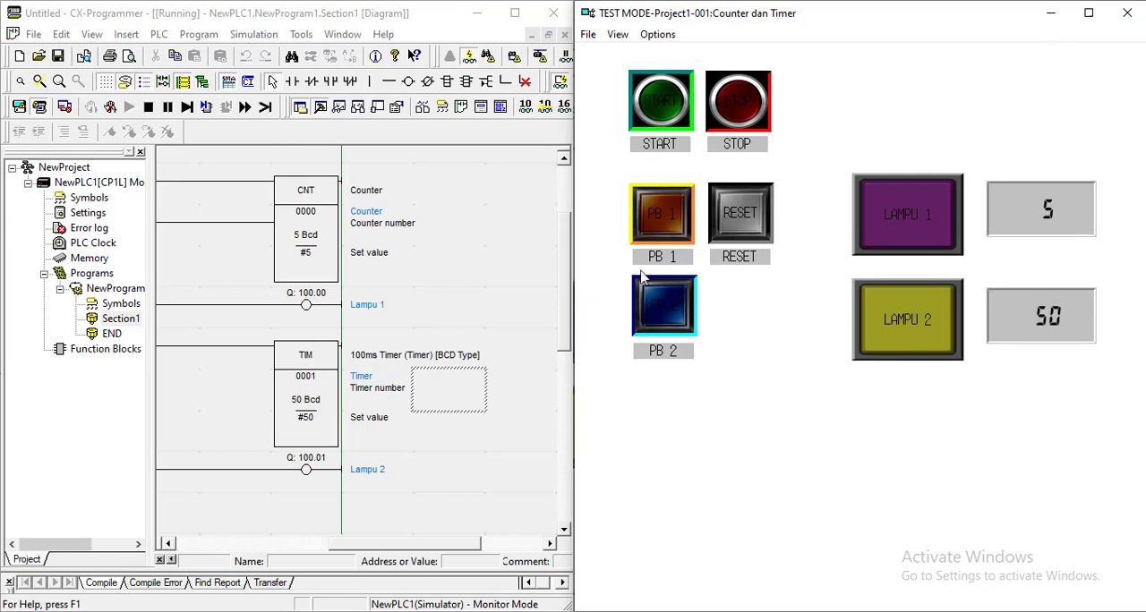
pyautogui.click(659, 308)
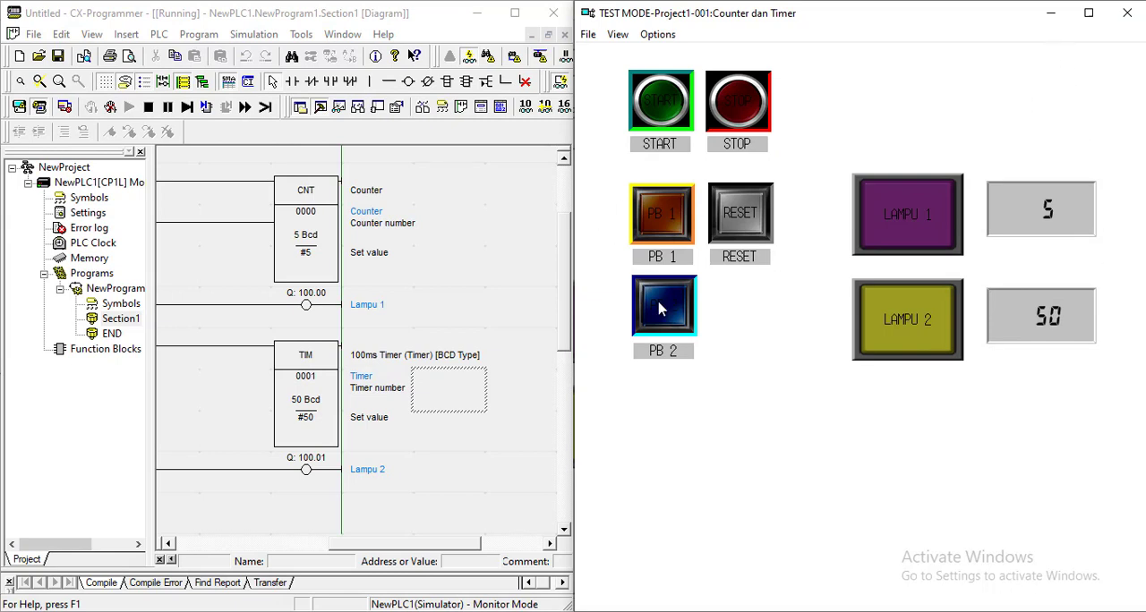